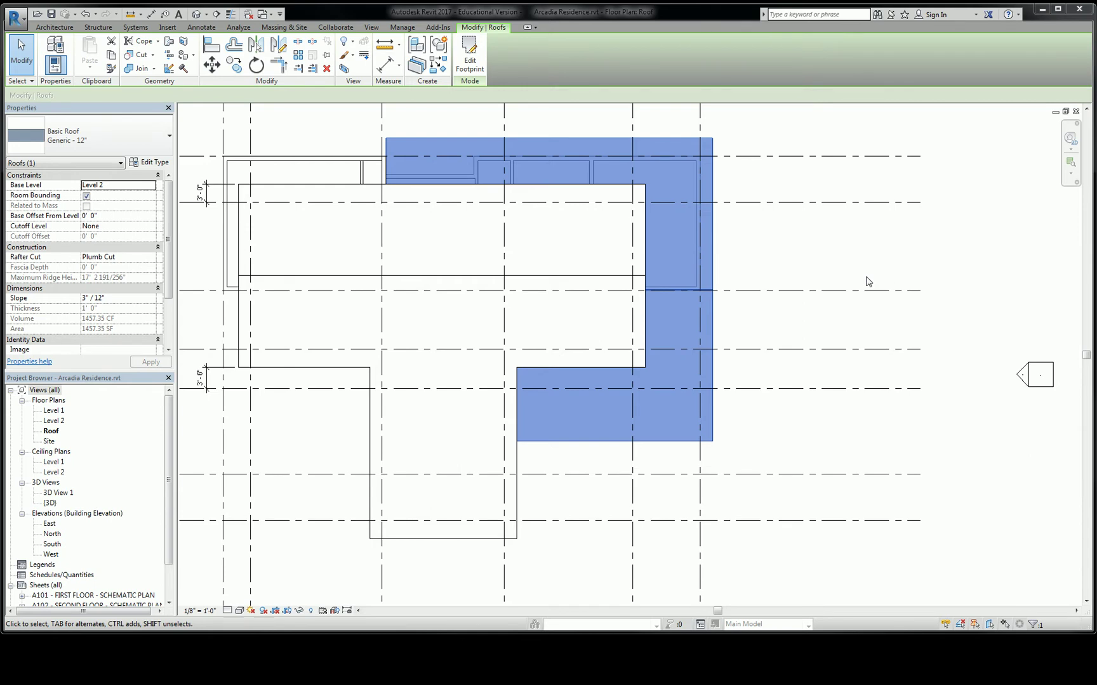
- Deselect the roof, then select and delete an unwanted element
{"action": "scroll", "coordinate": [707, 272], "scroll_direction": "up", "scroll_amount": 3}
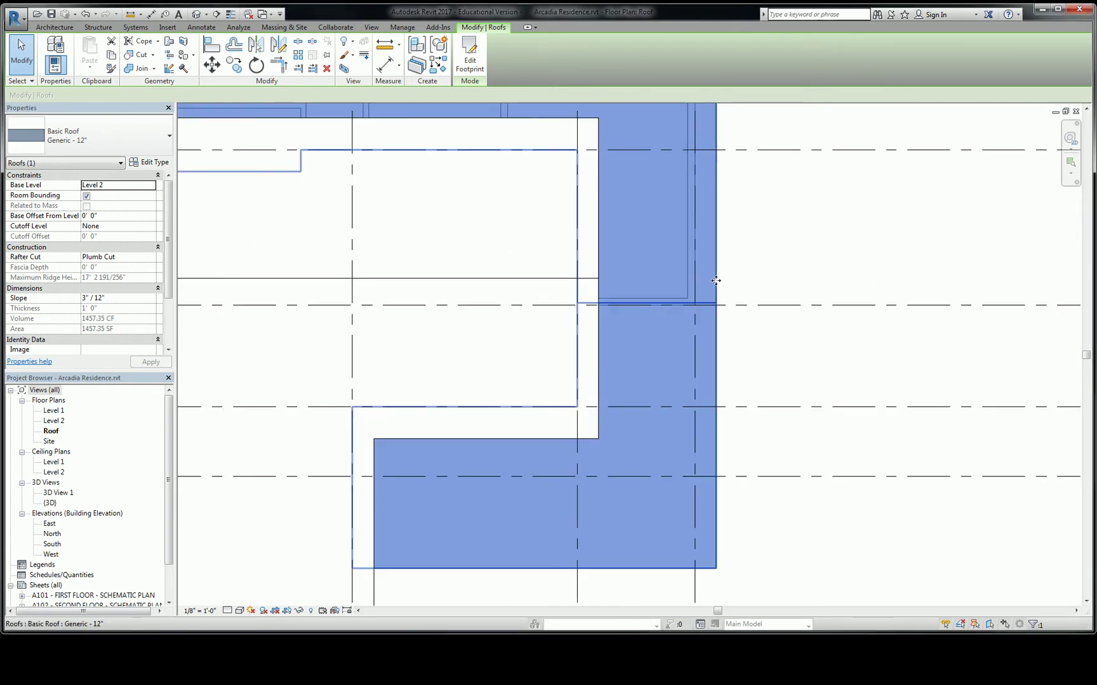
{"action": "left_click", "coordinate": [721, 296]}
{"action": "left_click", "coordinate": [614, 314]}
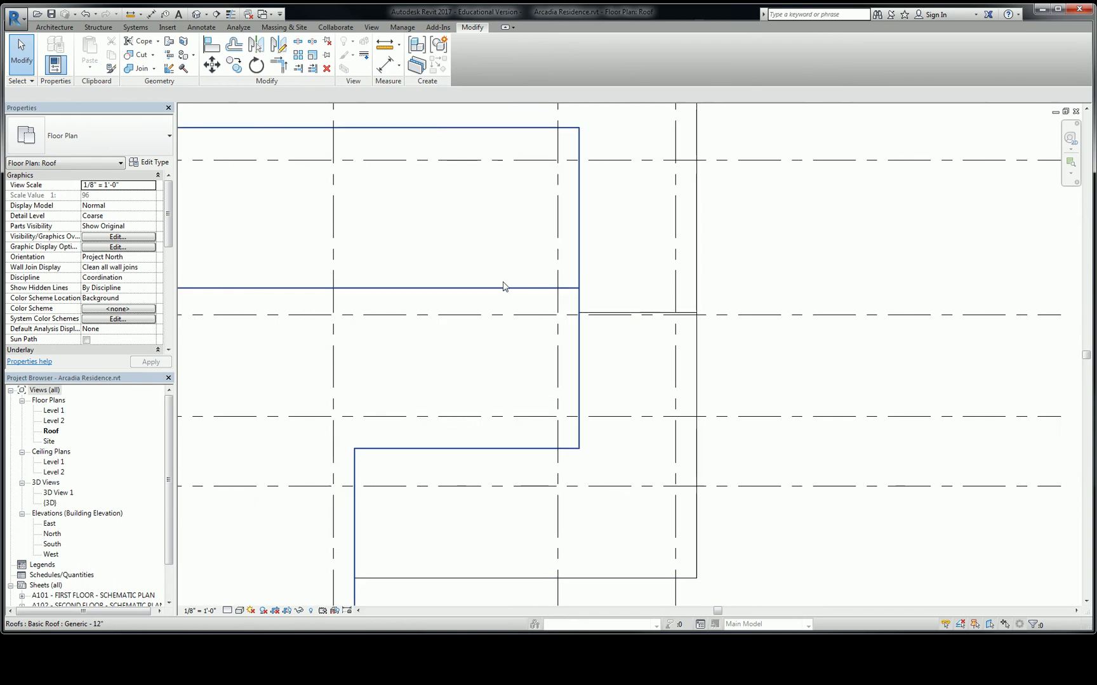
{"action": "key", "text": "Delete"}
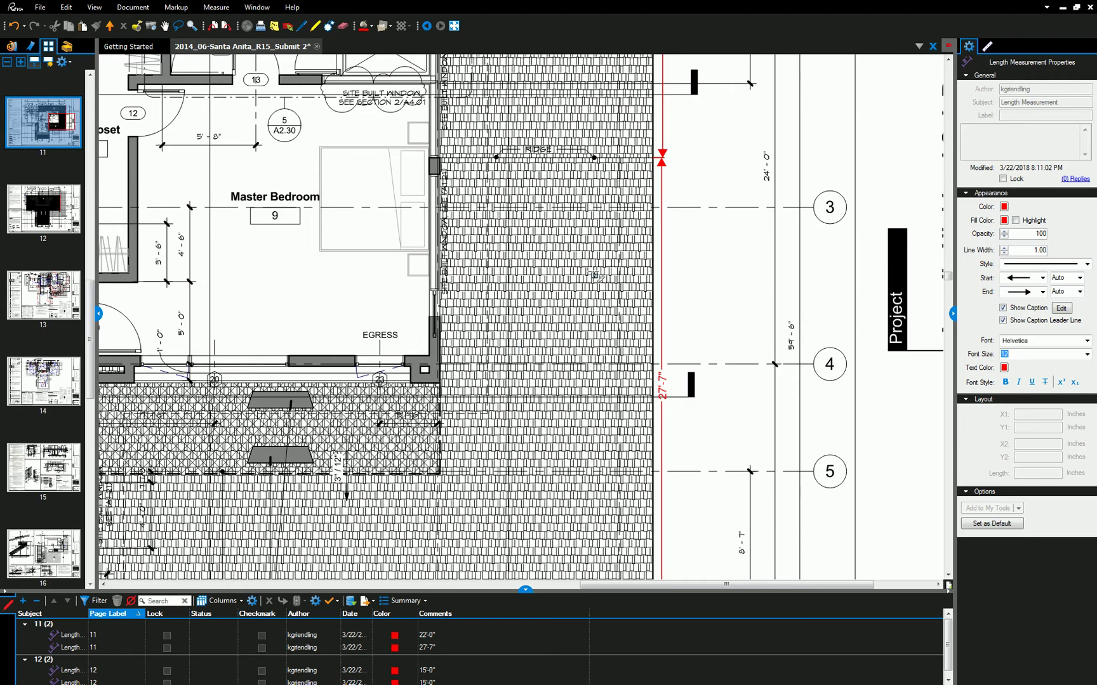
- Read the 22'-0" and 27'-7" lengths on the Level 2 Floor Plan, then return to Revit
{"action": "scroll", "coordinate": [582, 375], "scroll_direction": "up", "scroll_amount": 3}
{"action": "scroll", "coordinate": [582, 375], "scroll_direction": "down", "scroll_amount": 5}
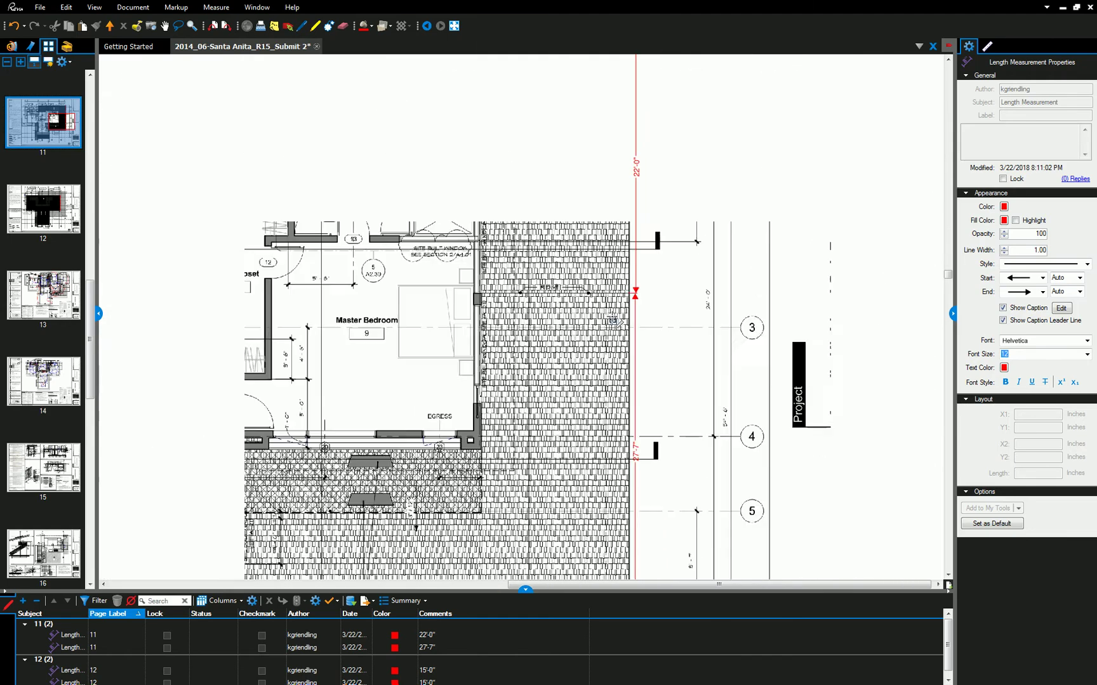
{"action": "scroll", "coordinate": [617, 154], "scroll_direction": "up", "scroll_amount": 3}
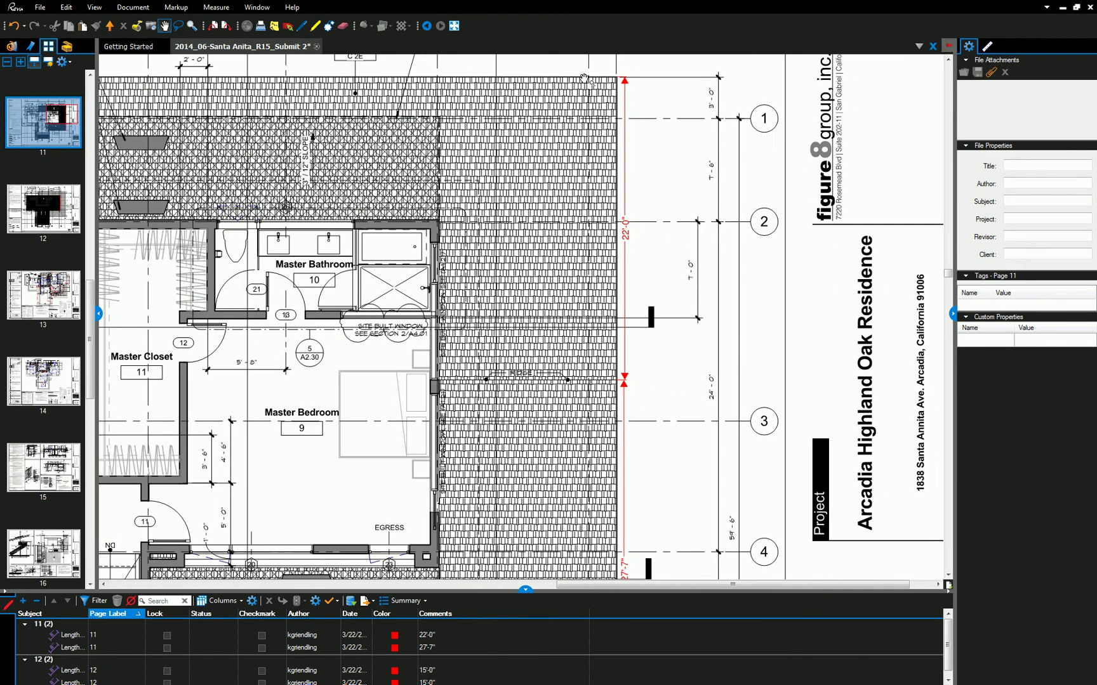
{"action": "scroll", "coordinate": [582, 80], "scroll_direction": "down", "scroll_amount": 2}
{"action": "scroll", "coordinate": [609, 381], "scroll_direction": "up", "scroll_amount": 3}
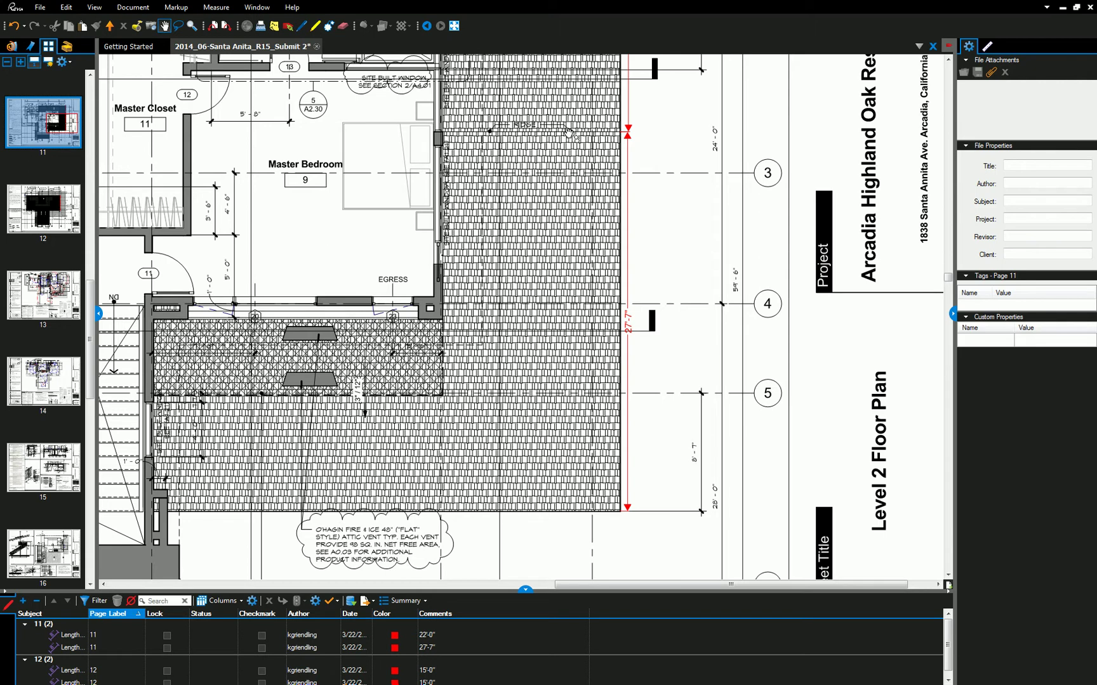
{"action": "key", "text": "alt+Tab"}
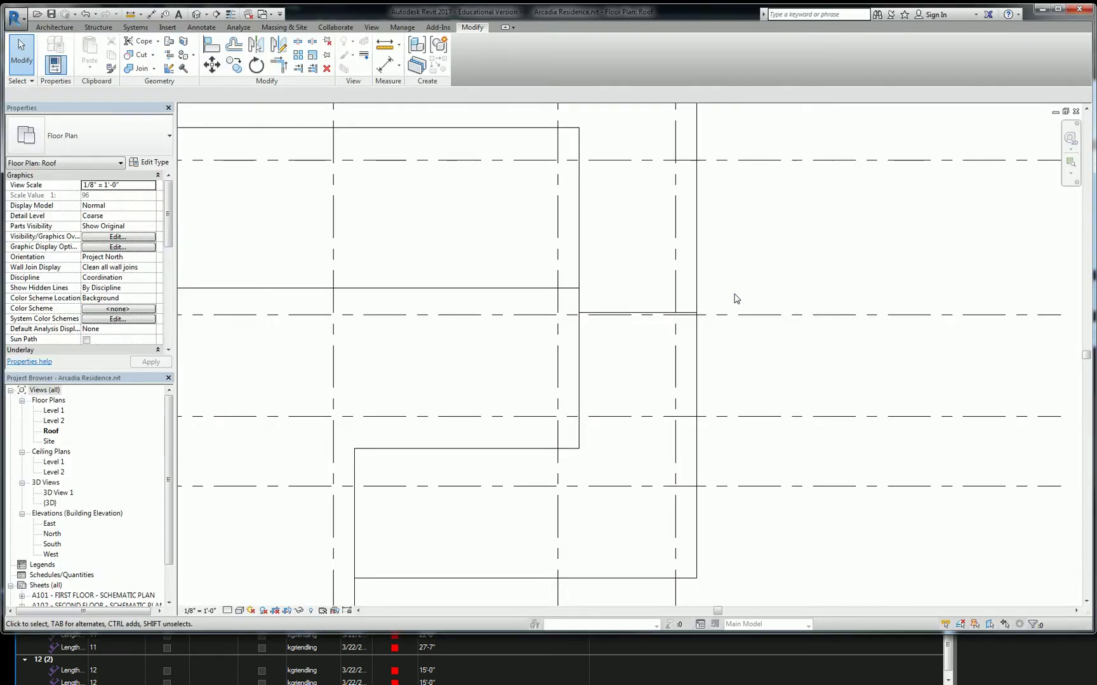
{"action": "left_click", "coordinate": [696, 284]}
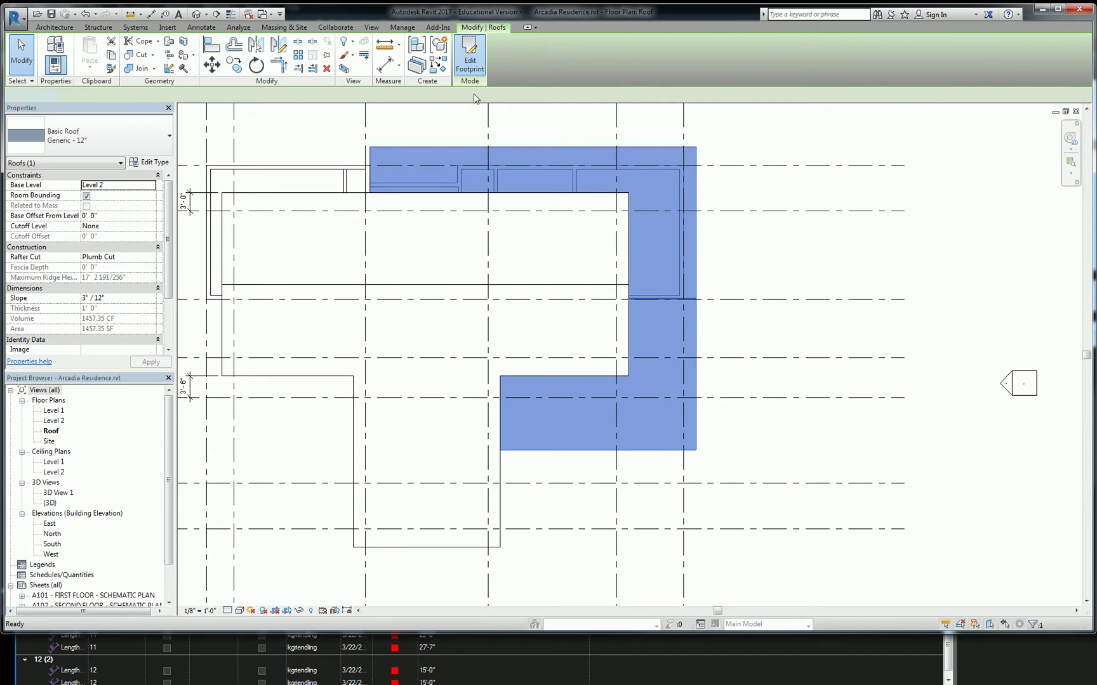
{"action": "left_click", "coordinate": [470, 57]}
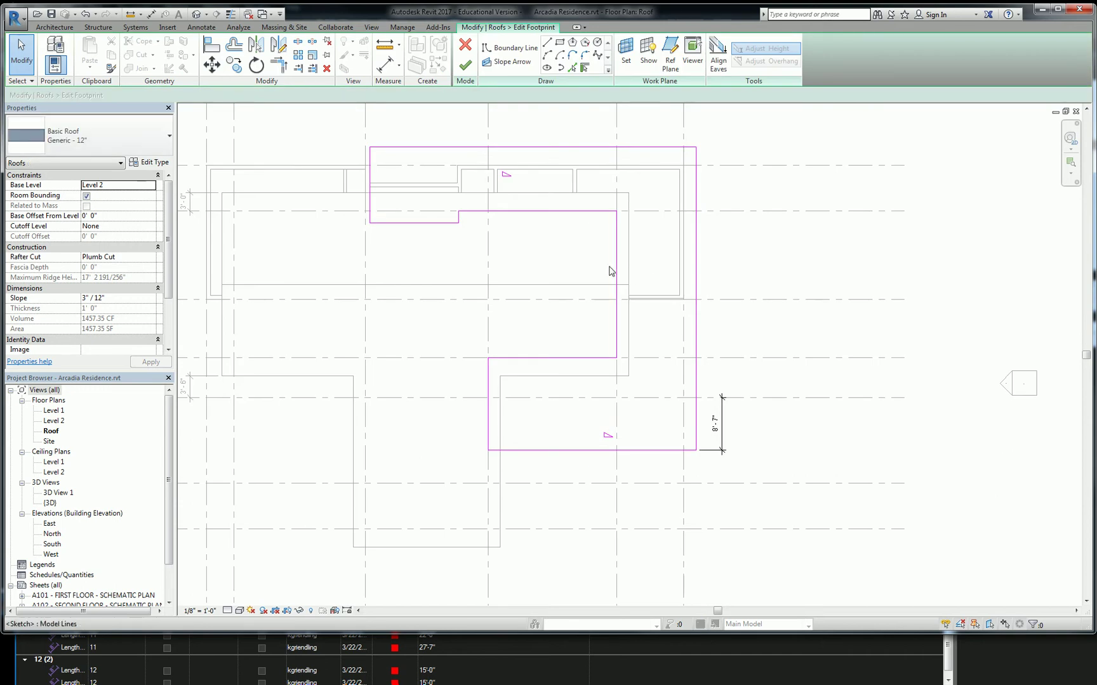
{"action": "left_click", "coordinate": [465, 65]}
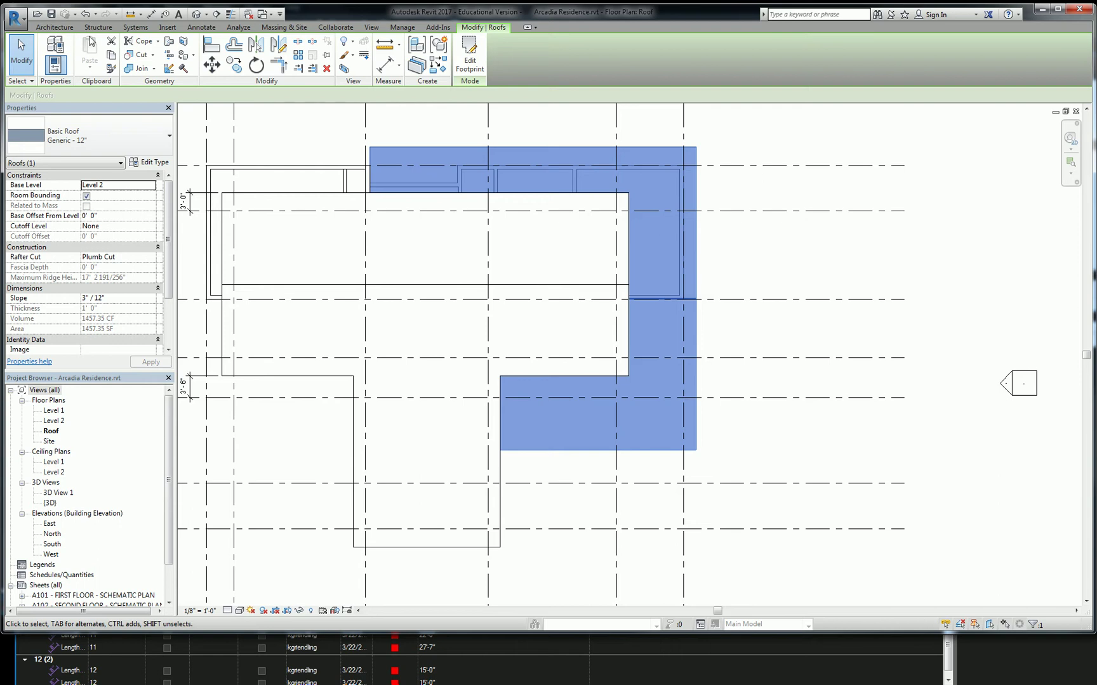
- Paste the copied roof aligned to the same place, save the project, and confirm both roofs are stacked
{"action": "left_click", "coordinate": [590, 121]}
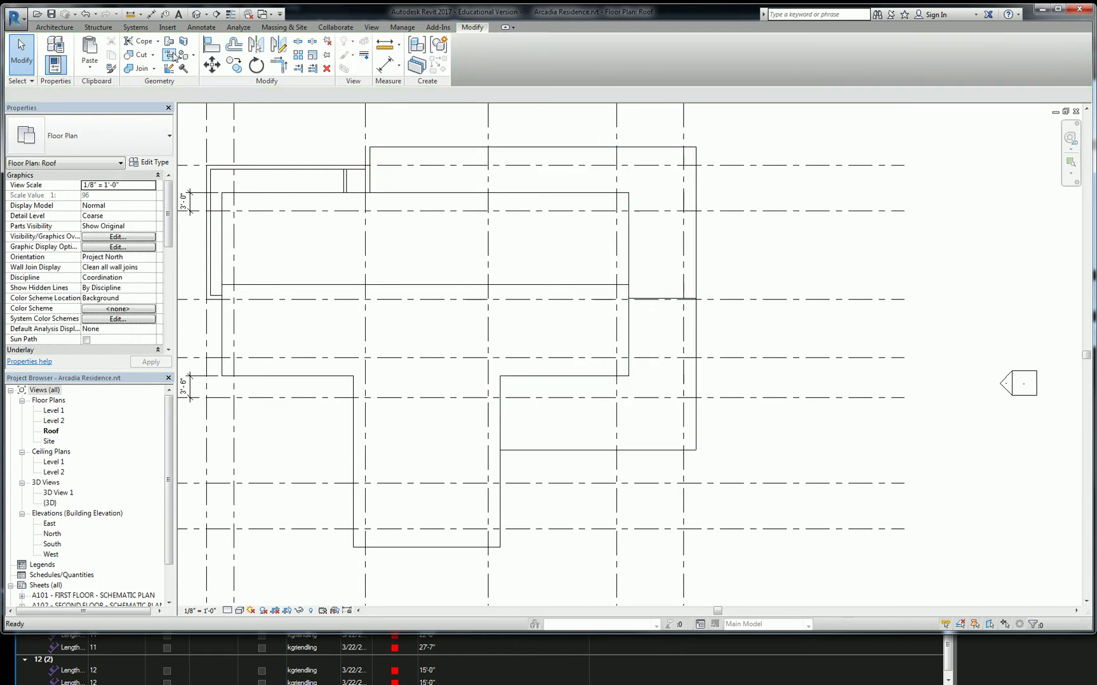
{"action": "left_click", "coordinate": [90, 66]}
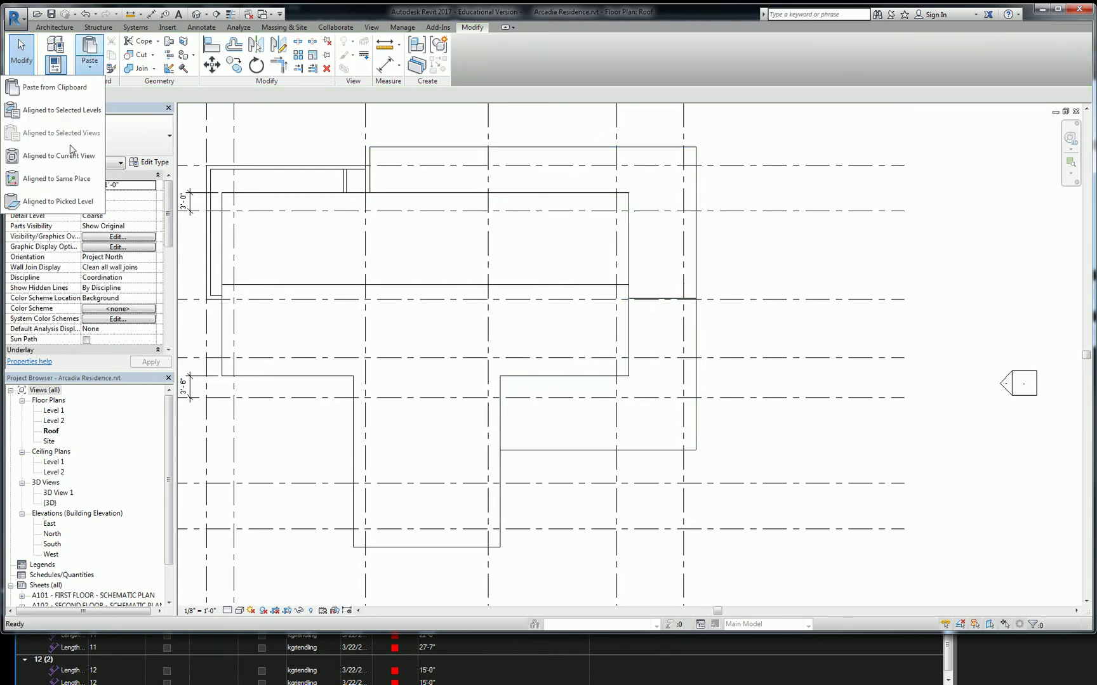
{"action": "left_click", "coordinate": [53, 179]}
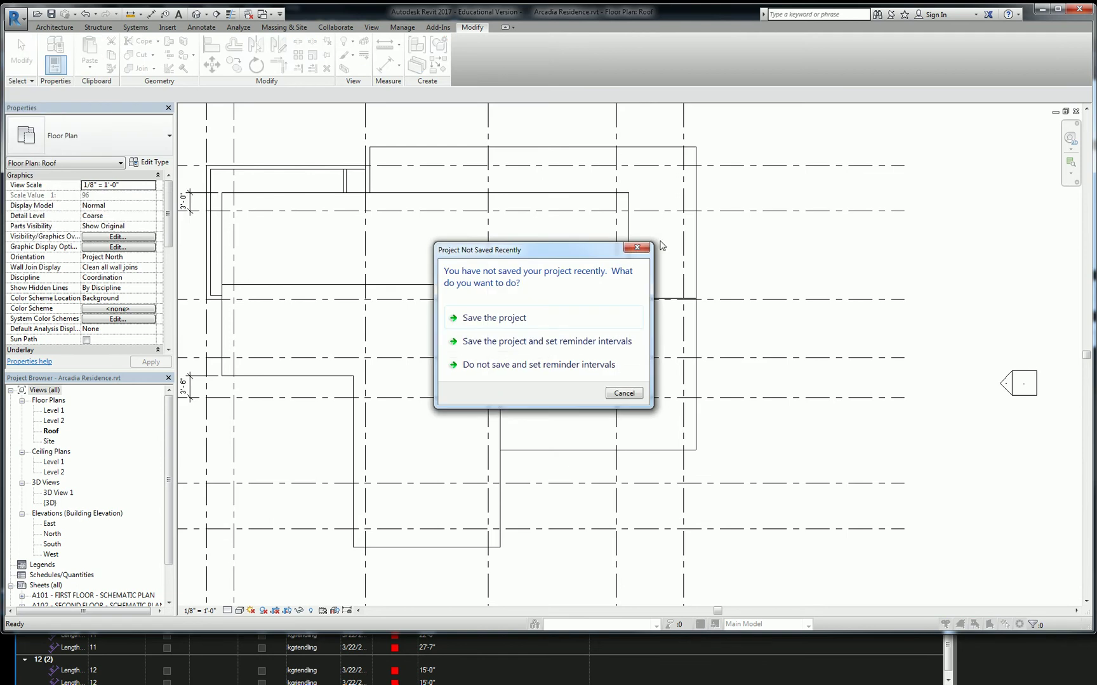
{"action": "left_click", "coordinate": [517, 318]}
{"action": "left_click", "coordinate": [678, 253]}
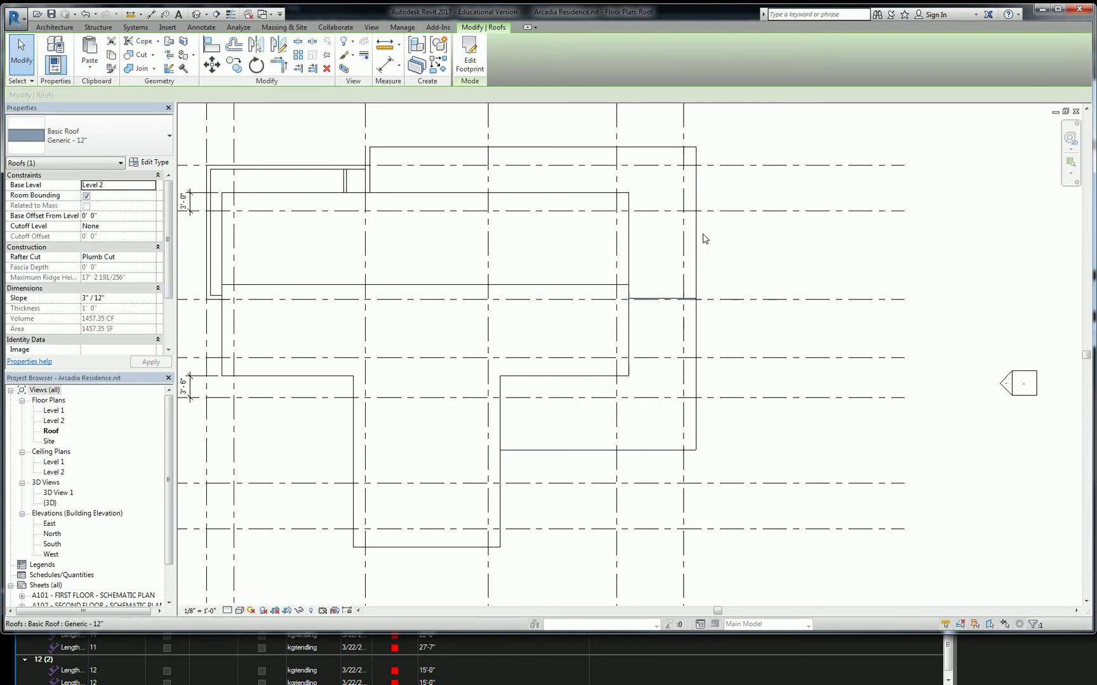
{"action": "left_click_drag", "start_coordinate": [708, 128], "coordinate": [693, 163]}
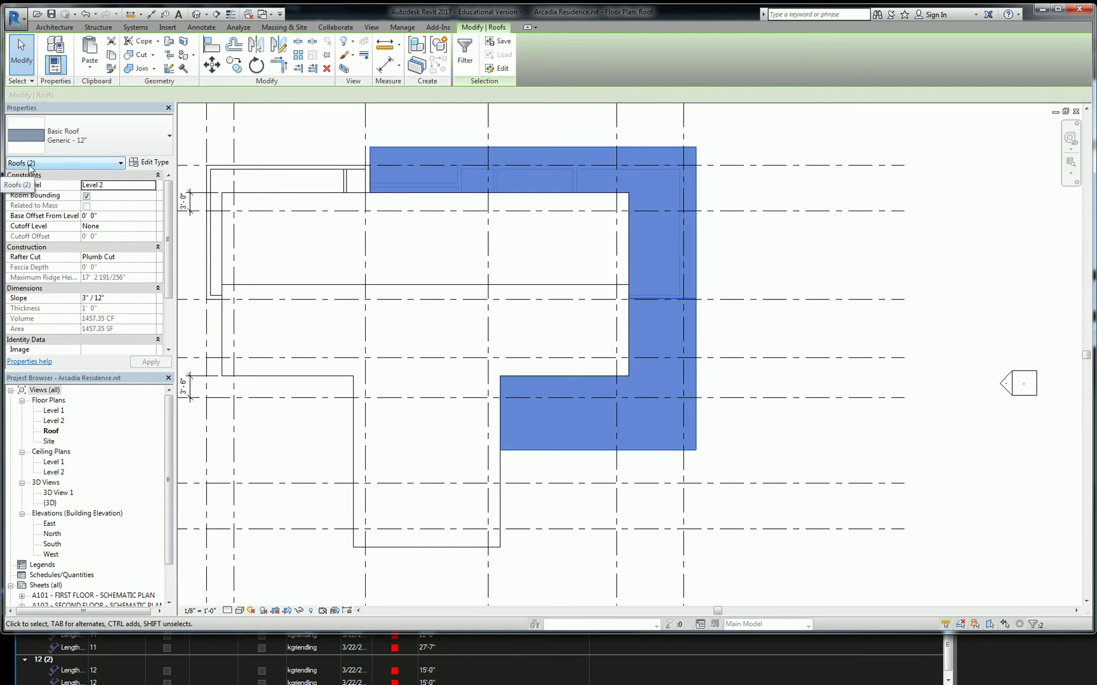
{"action": "key", "text": "Escape"}
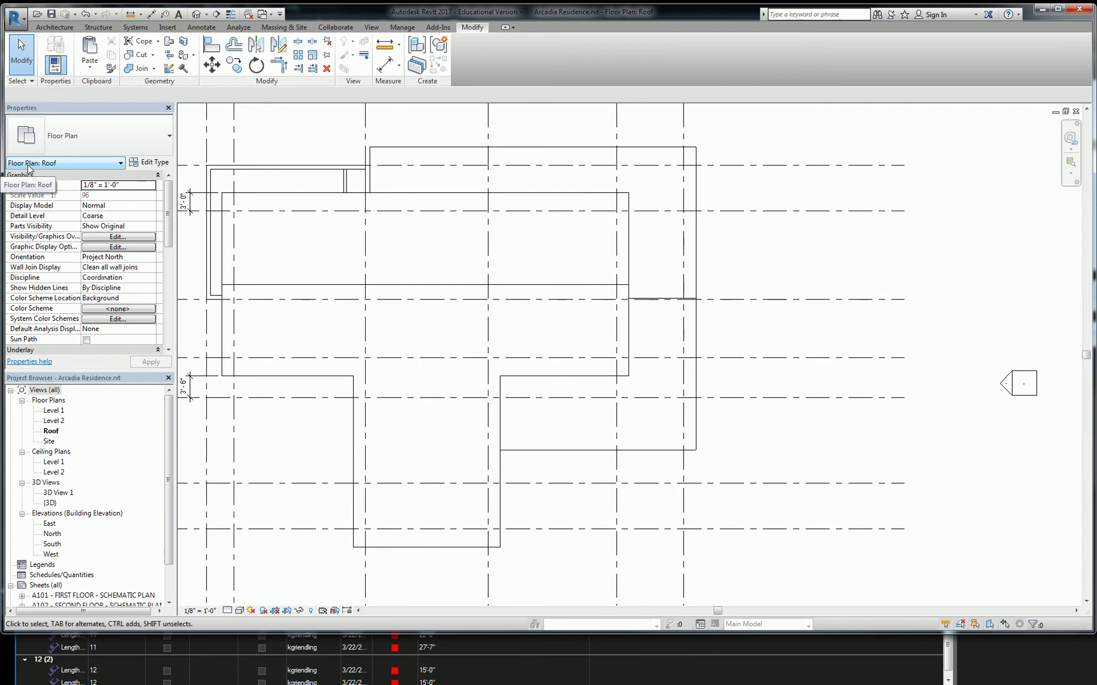
- Draw a non-sloping boundary line across one roof's sketch between grids F and E
{"action": "middle_click_drag", "start_coordinate": [748, 258], "coordinate": [822, 262]}
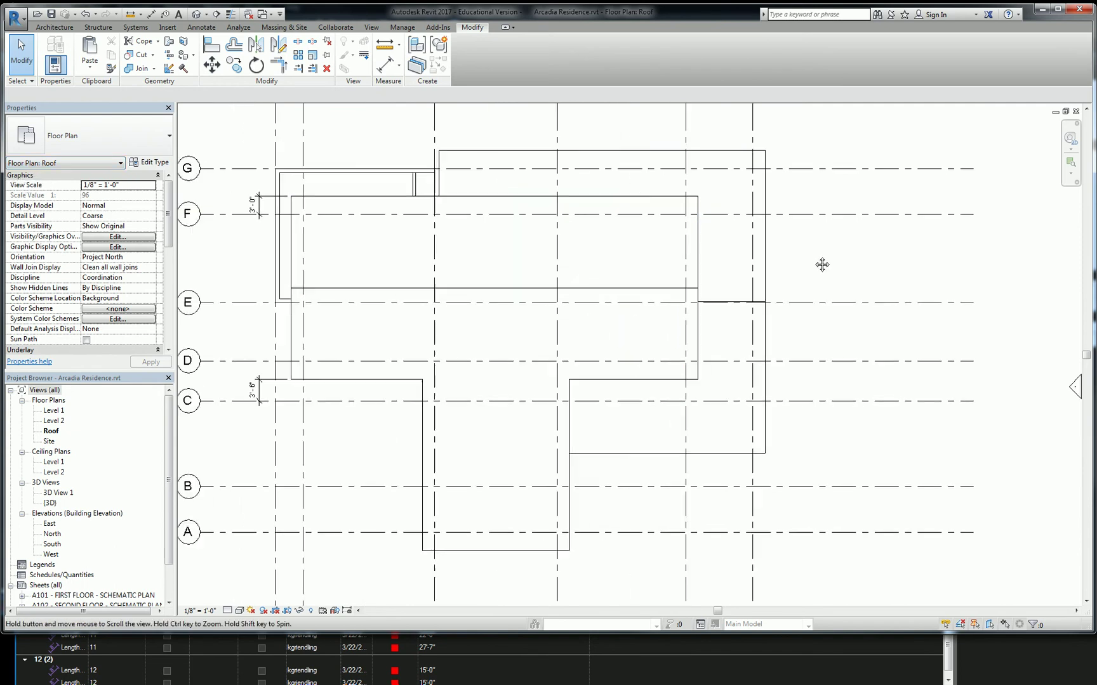
{"action": "double_click", "coordinate": [770, 297]}
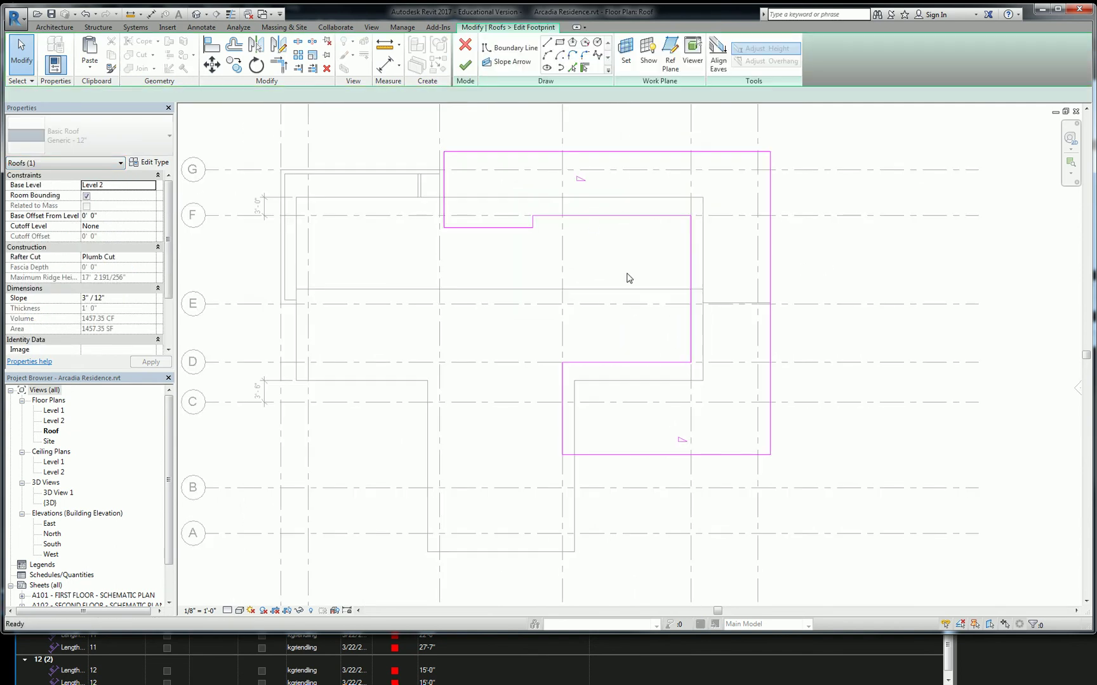
{"action": "left_click", "coordinate": [547, 44]}
{"action": "left_click", "coordinate": [690, 273]}
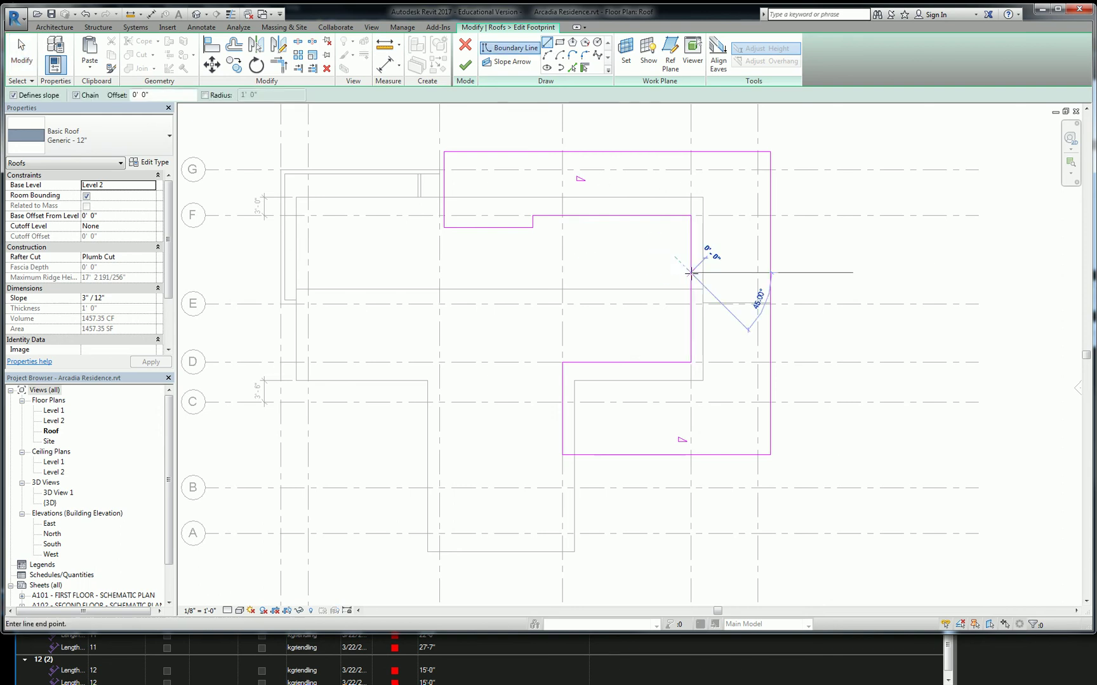
{"action": "left_click", "coordinate": [770, 273]}
{"action": "key", "text": "Escape"}
{"action": "key", "text": "Escape"}
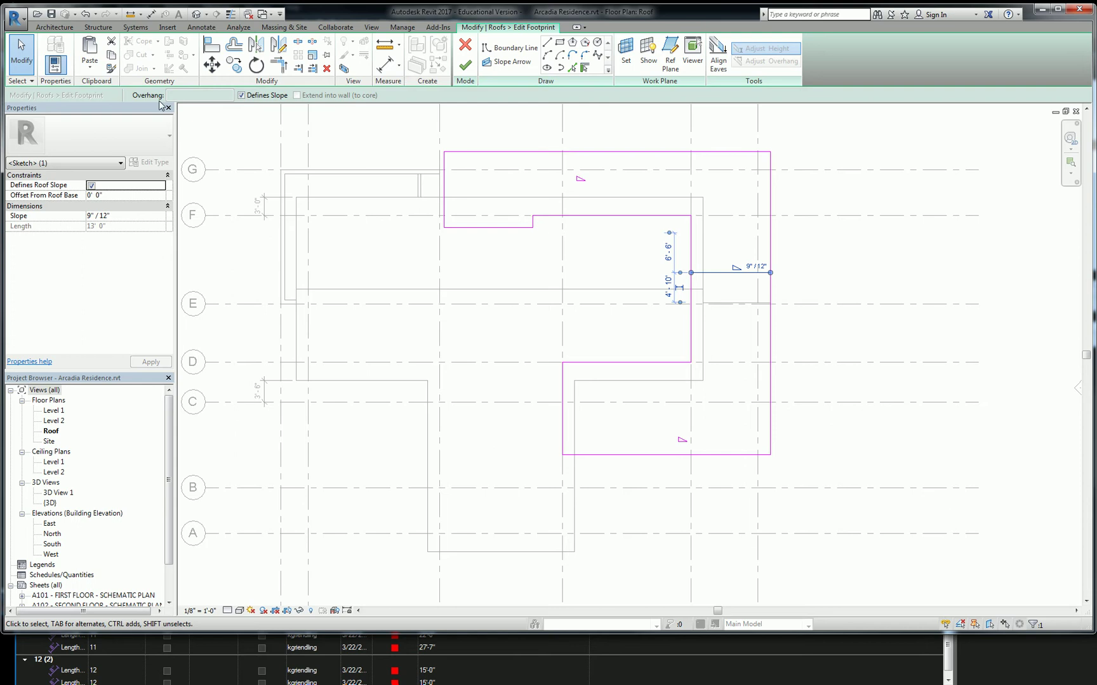
{"action": "left_click", "coordinate": [91, 185]}
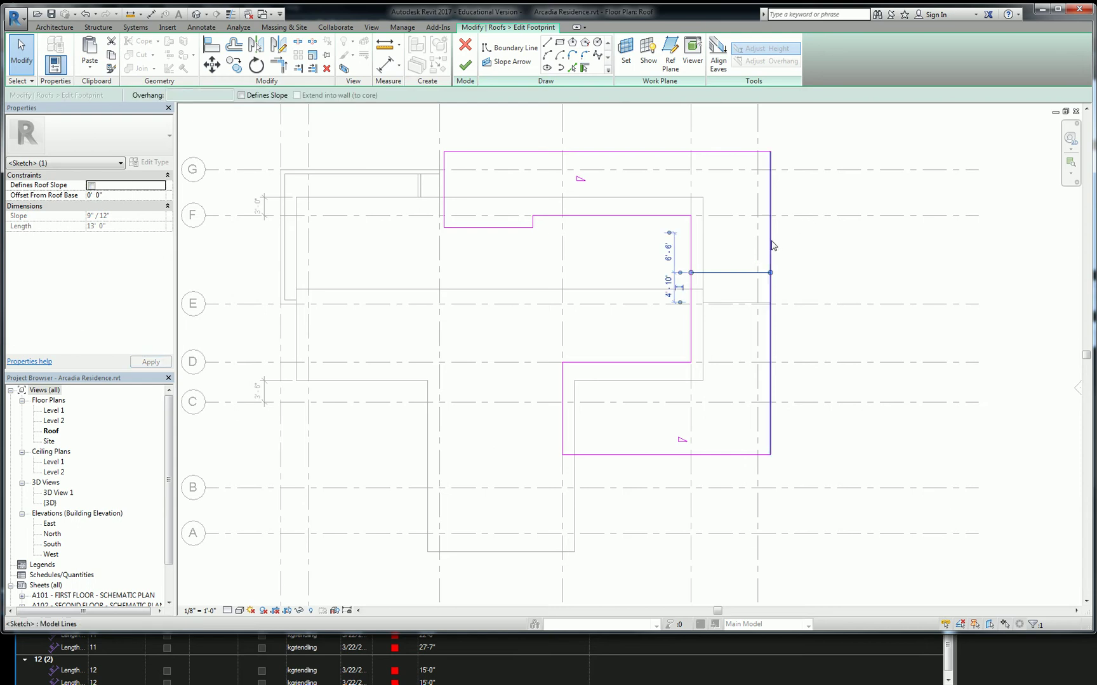
{"action": "left_click", "coordinate": [734, 153]}
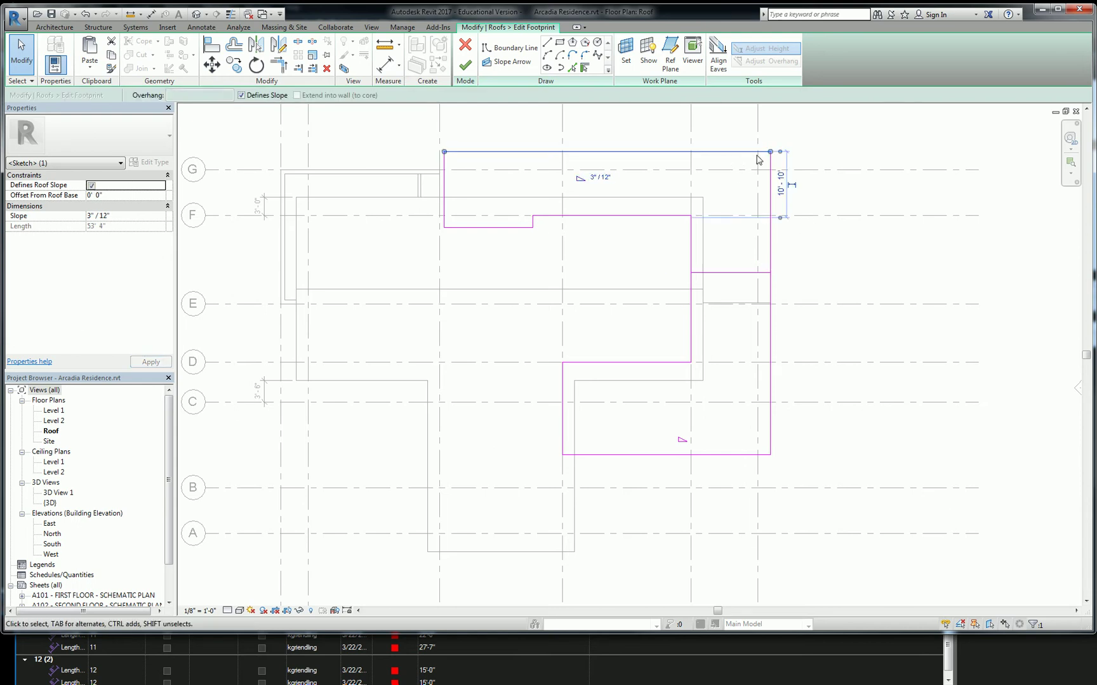
{"action": "key", "text": "Escape"}
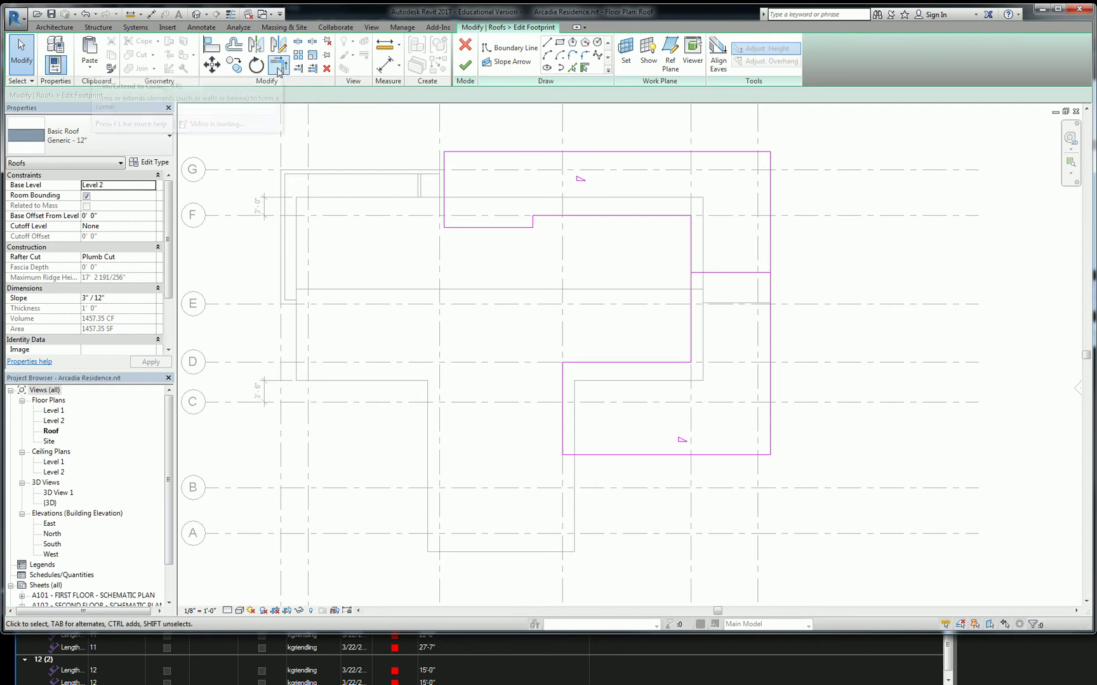
- Trim the sketch to a corner, delete the lower wing's lines, and finish the upper-wing footprint
{"action": "left_click", "coordinate": [278, 66]}
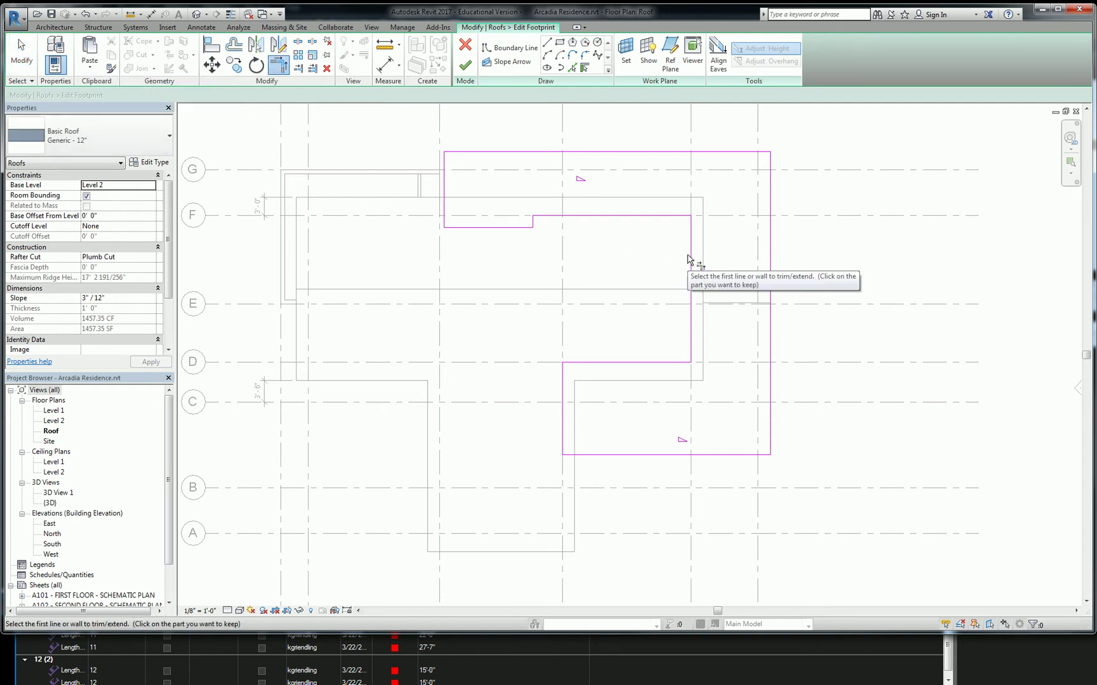
{"action": "left_click", "coordinate": [690, 260]}
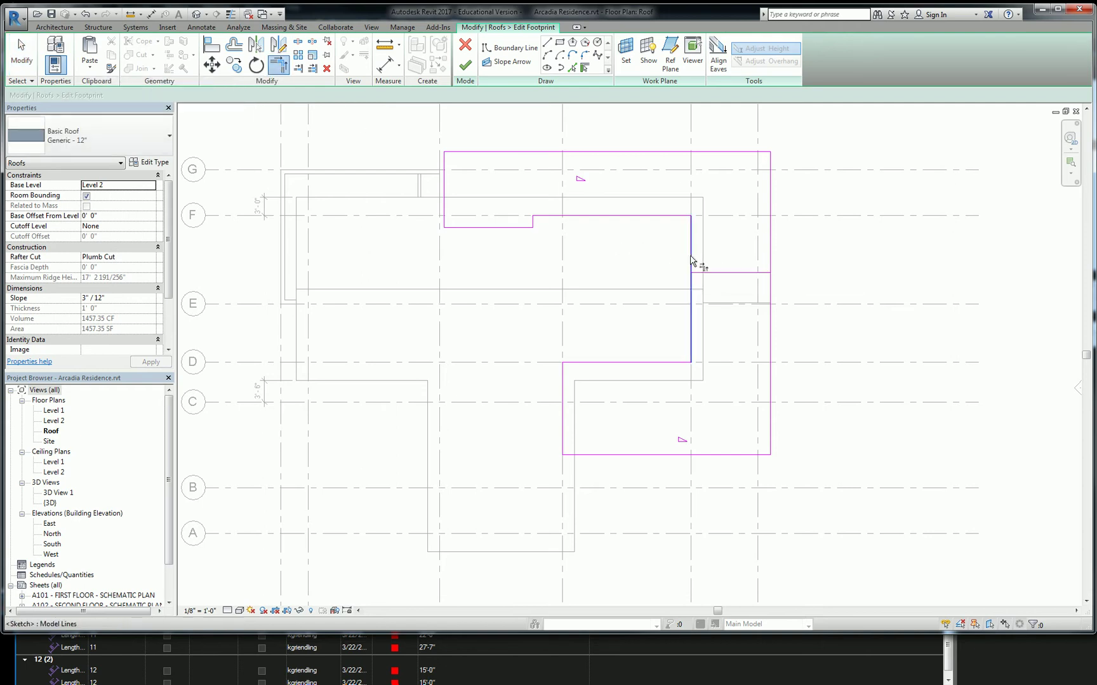
{"action": "left_click", "coordinate": [775, 269]}
{"action": "key", "text": "Escape"}
{"action": "left_click_drag", "start_coordinate": [526, 324], "coordinate": [849, 499]}
{"action": "key", "text": "Delete"}
{"action": "left_click", "coordinate": [465, 64]}
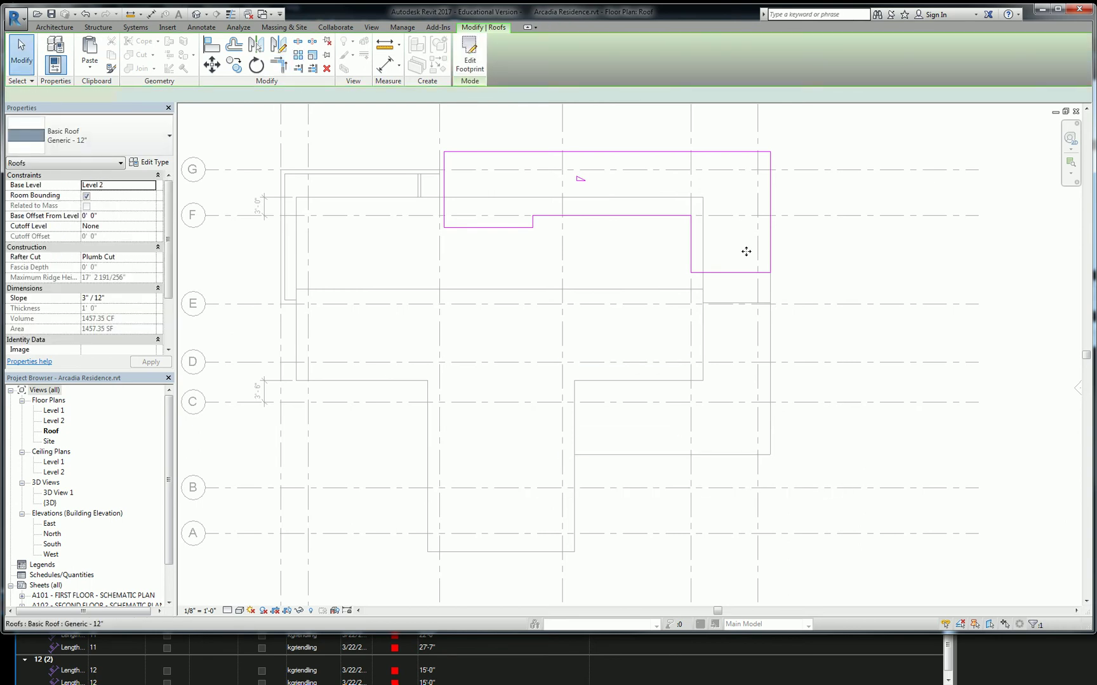
{"action": "left_click", "coordinate": [774, 305]}
{"action": "left_click", "coordinate": [770, 326]}
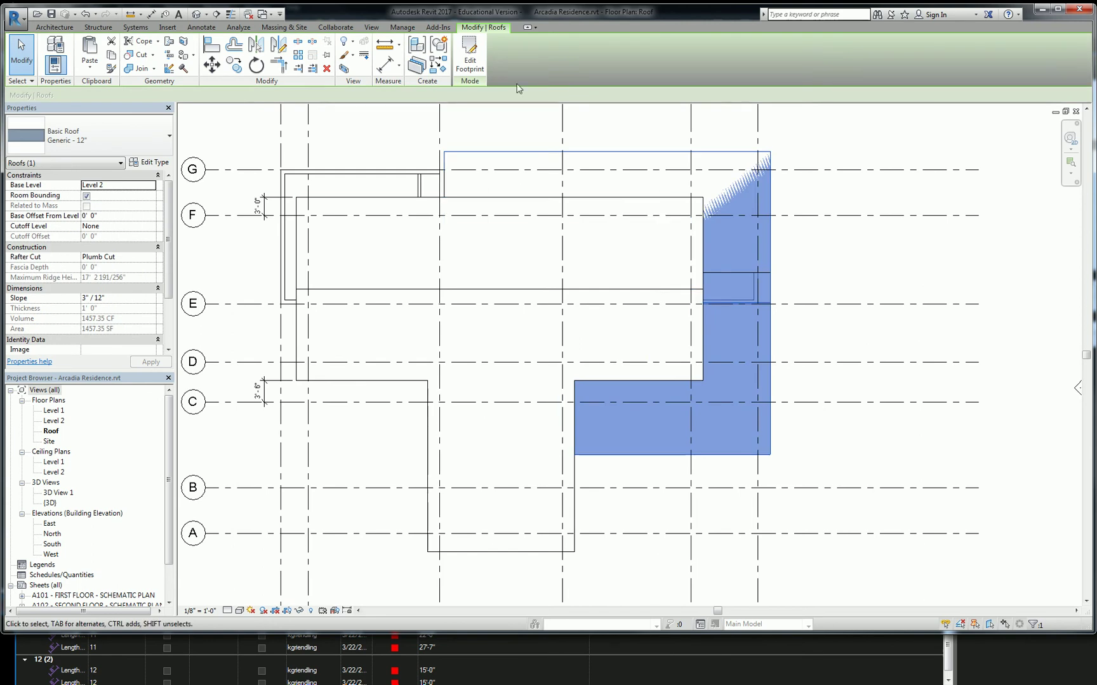
- Open the upper roof's footprint and dimension its right edge, reading 19' 10"
{"action": "left_click", "coordinate": [470, 57]}
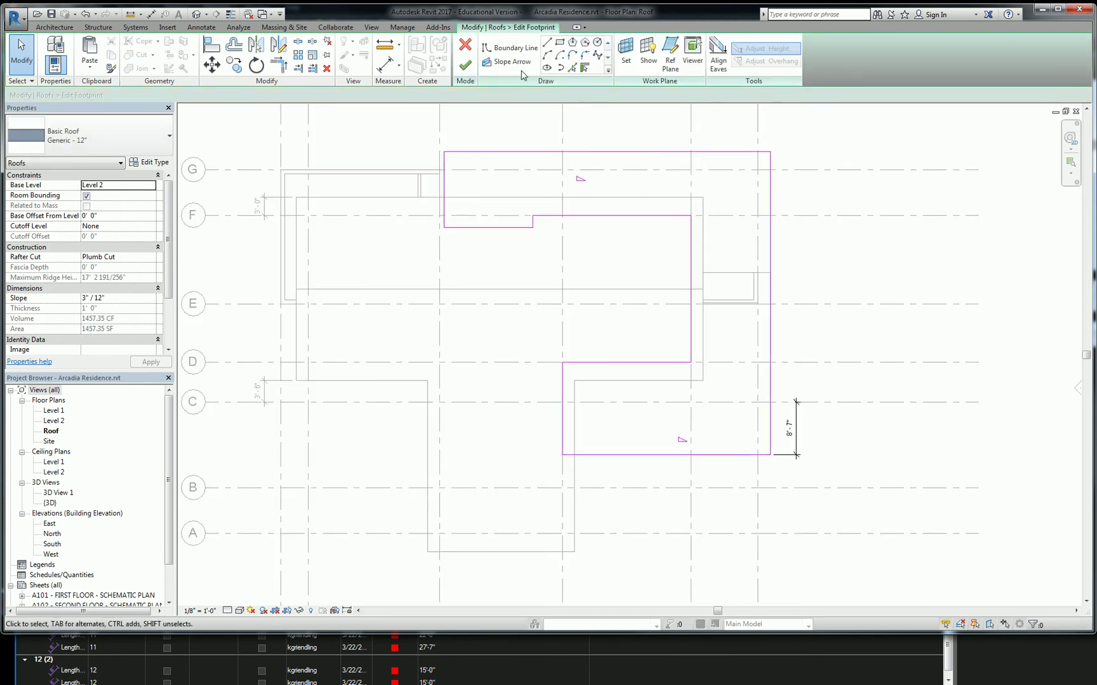
{"action": "left_click", "coordinate": [470, 50]}
{"action": "key", "text": "Escape"}
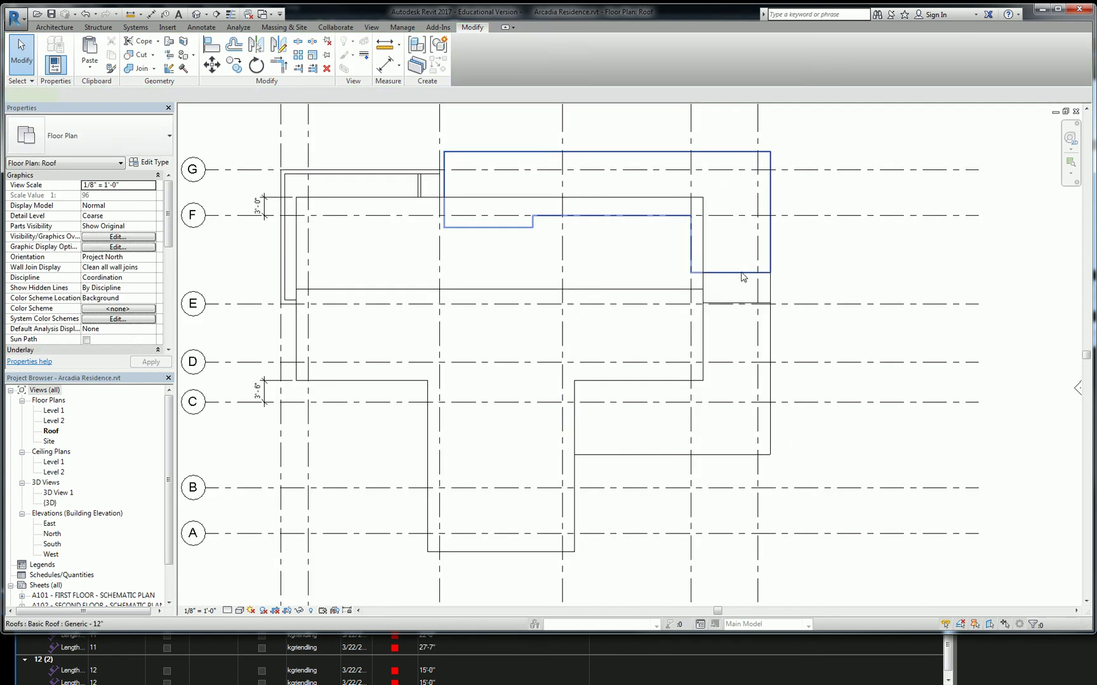
{"action": "left_click", "coordinate": [742, 277]}
{"action": "left_click", "coordinate": [477, 70]}
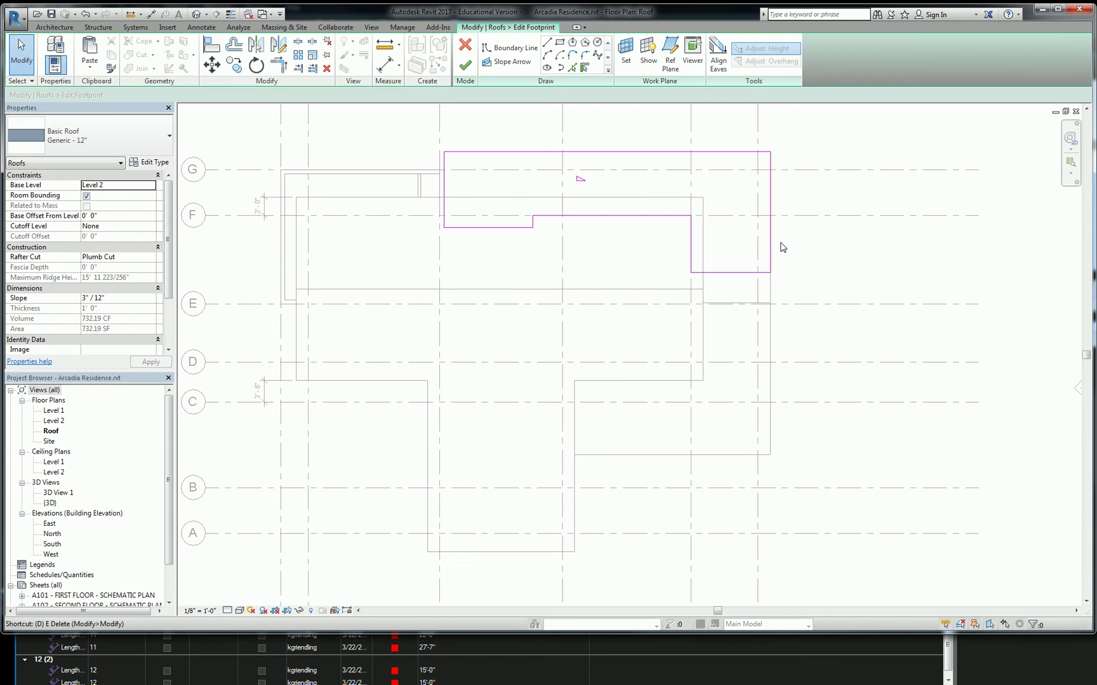
{"action": "key", "text": "d"}
{"action": "key", "text": "i"}
{"action": "left_click", "coordinate": [748, 152]}
{"action": "left_click", "coordinate": [754, 273]}
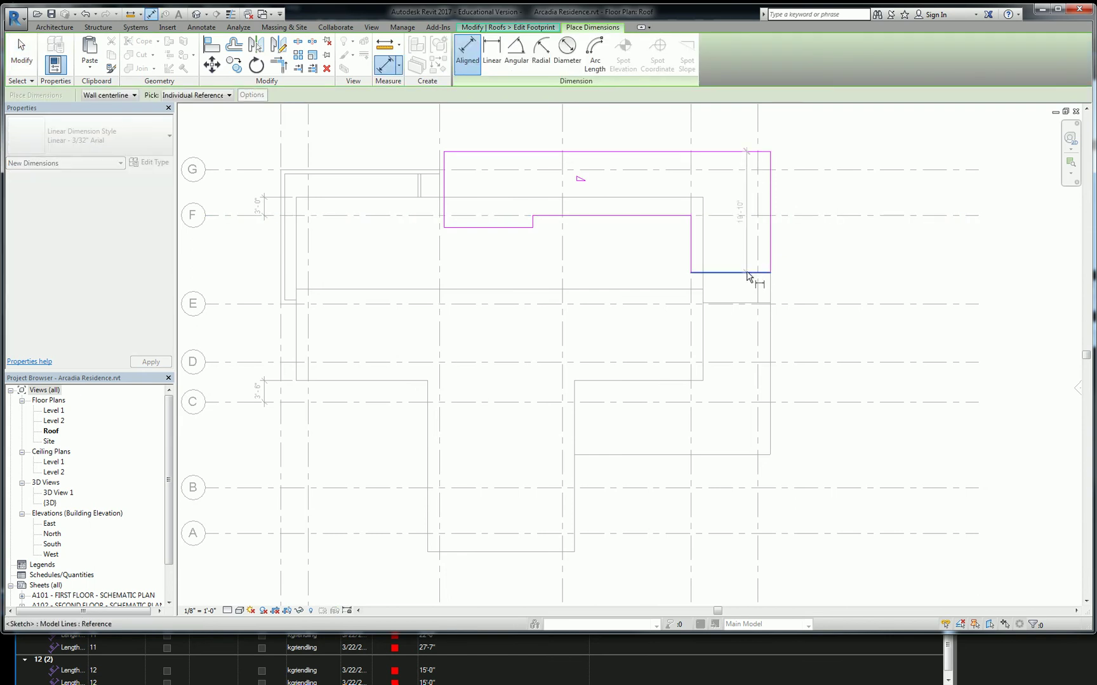
{"action": "left_click", "coordinate": [814, 263]}
- Change the right edge length to 22'-0", finish the footprint, and open the lower roof's sketch
{"action": "key", "text": "Escape"}
{"action": "left_click", "coordinate": [744, 273]}
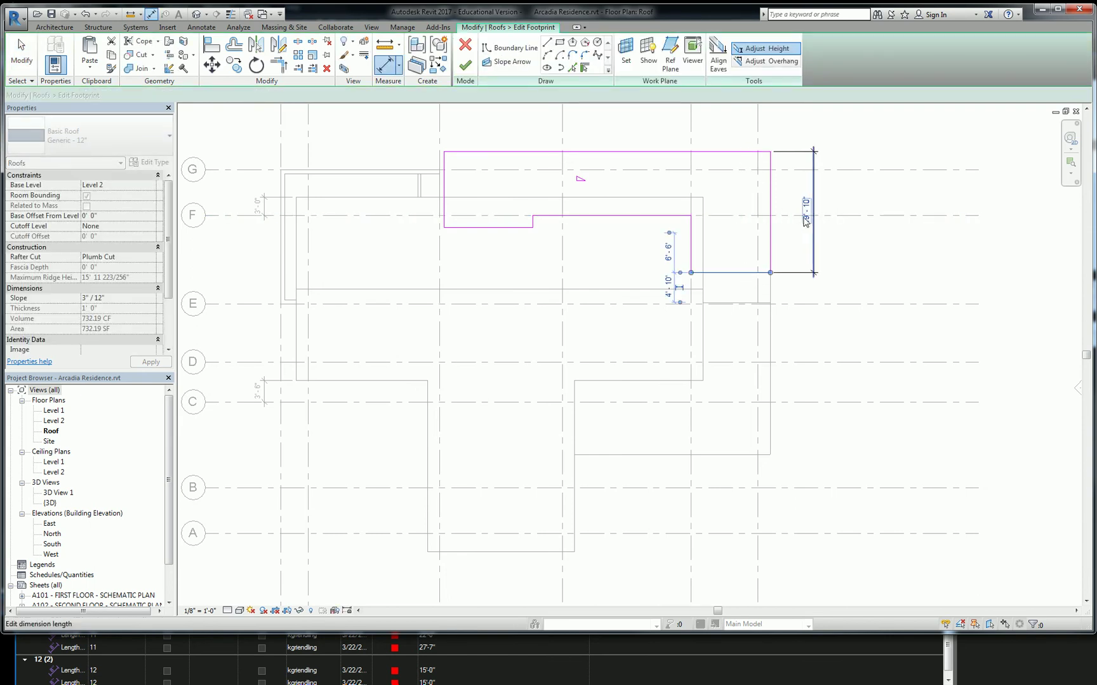
{"action": "left_click", "coordinate": [805, 213]}
{"action": "type", "text": "22"}
{"action": "key", "text": "Return"}
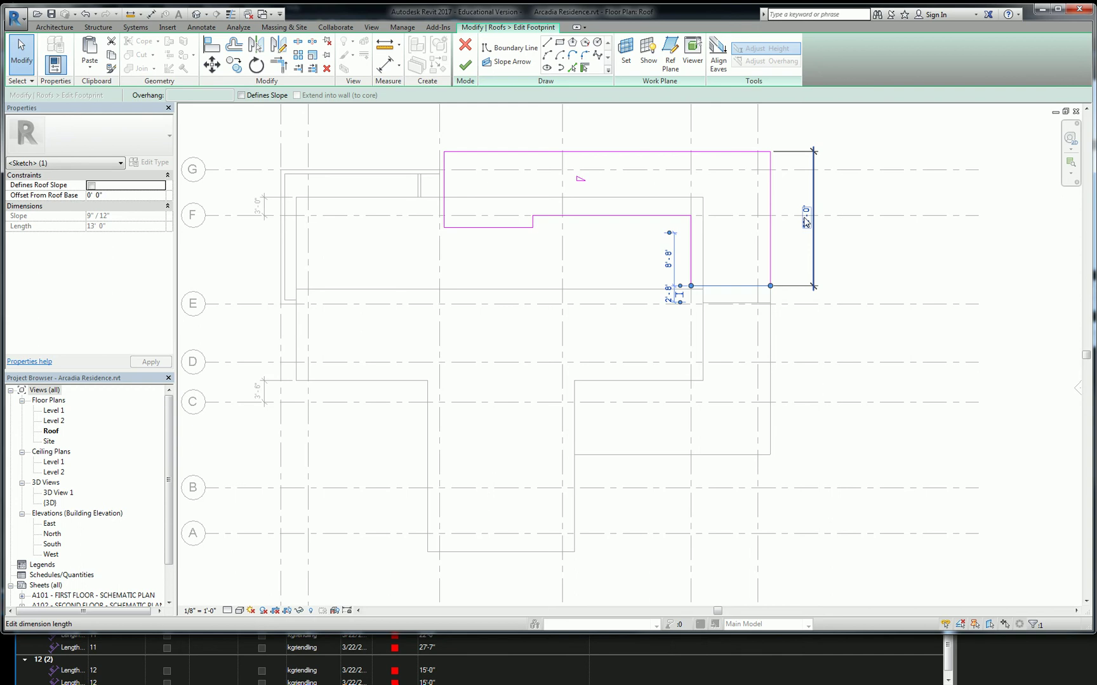
{"action": "key", "text": "Escape"}
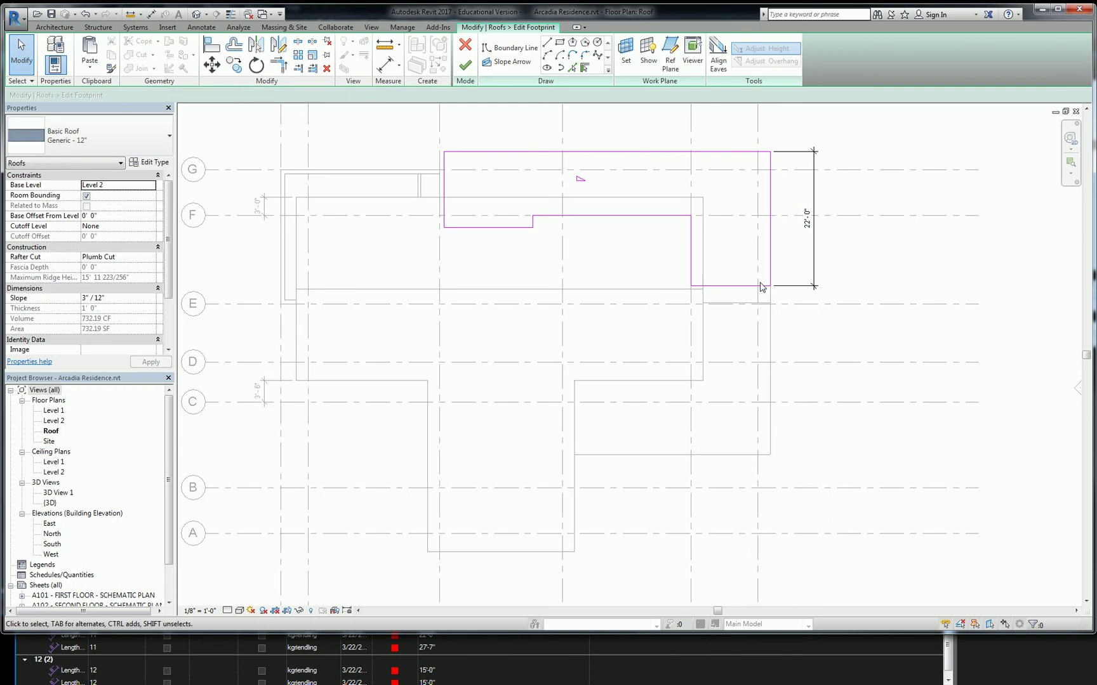
{"action": "left_click", "coordinate": [465, 64]}
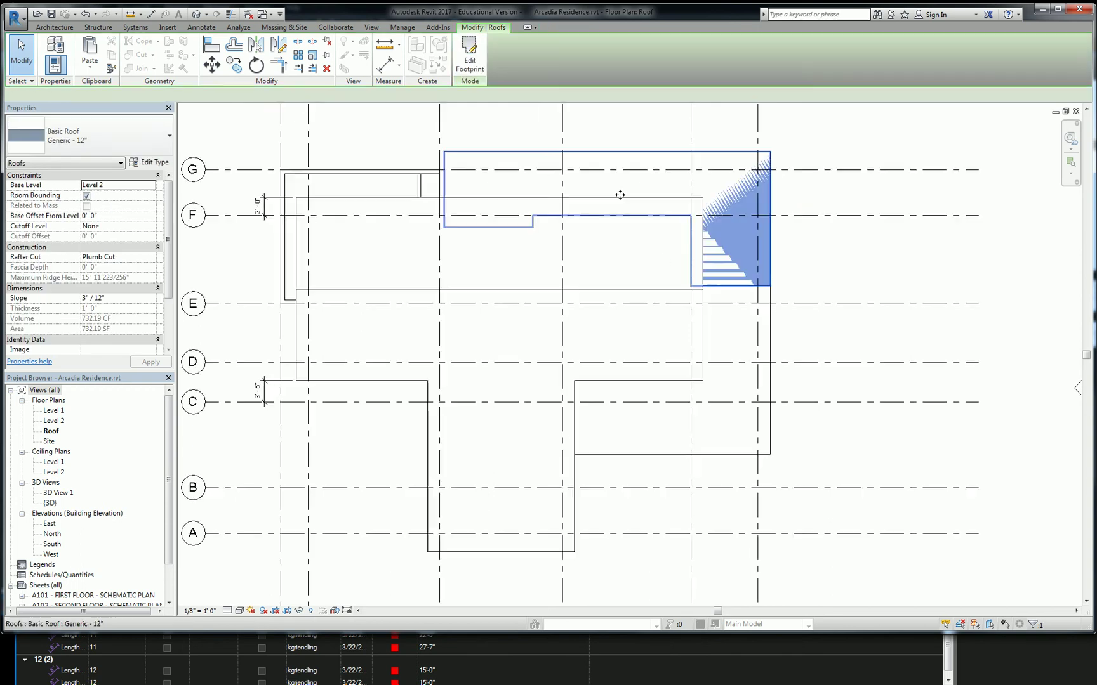
{"action": "double_click", "coordinate": [759, 348]}
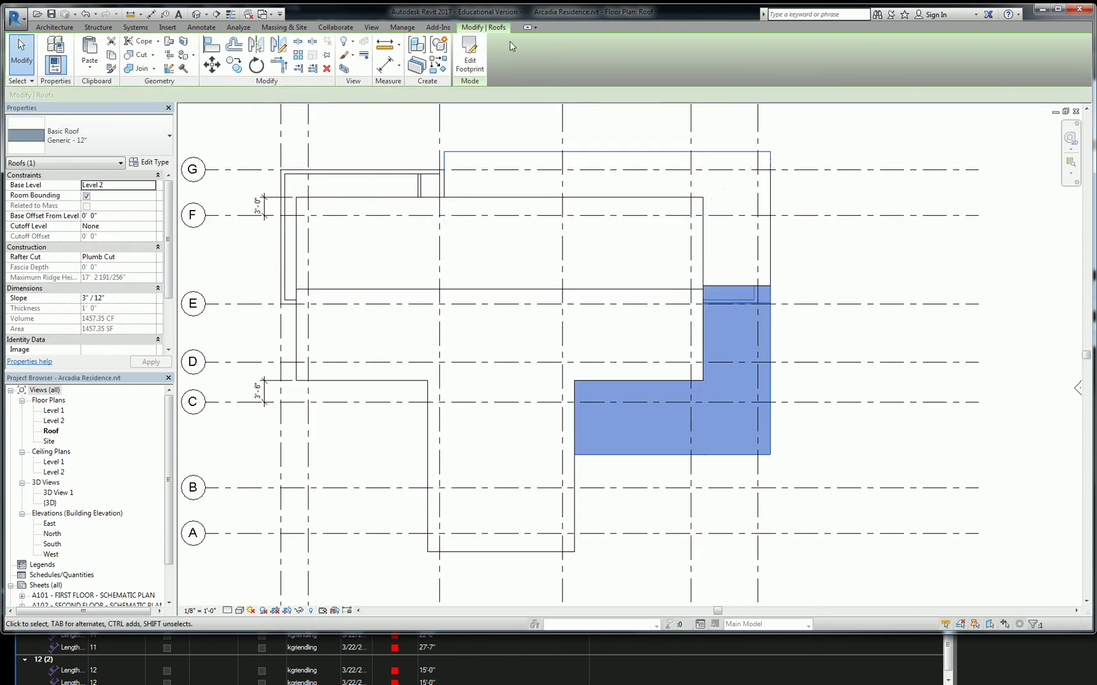
{"action": "key", "text": "Escape"}
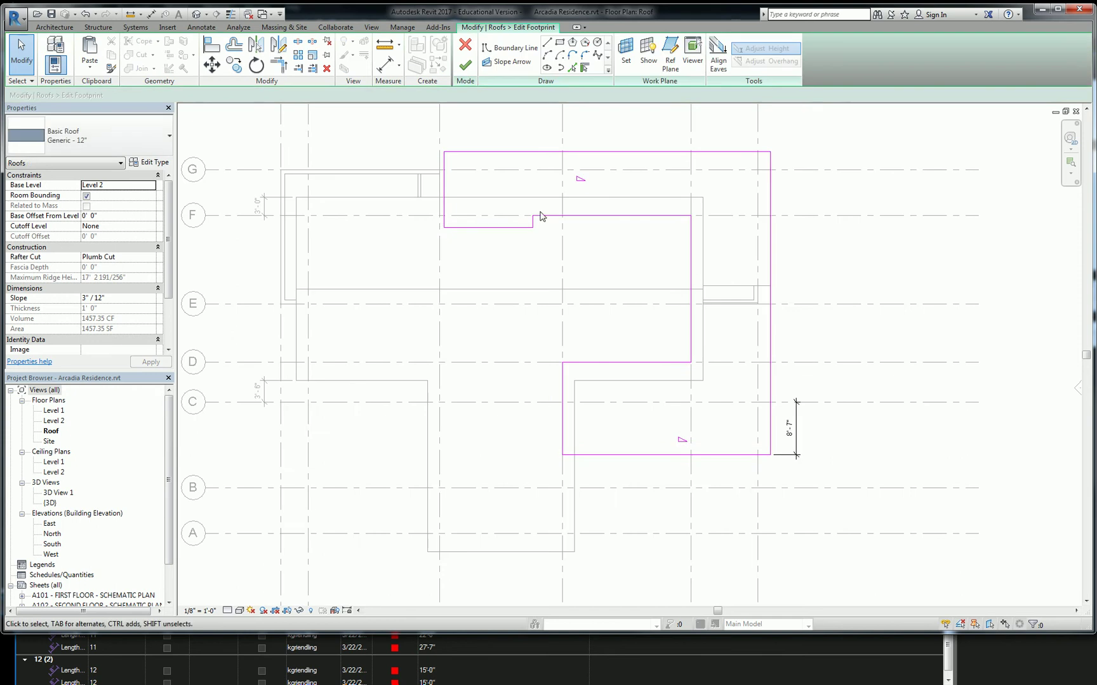
- Add a non-sloping boundary line picked from the upper roof's bottom edge
{"action": "left_click", "coordinate": [572, 67]}
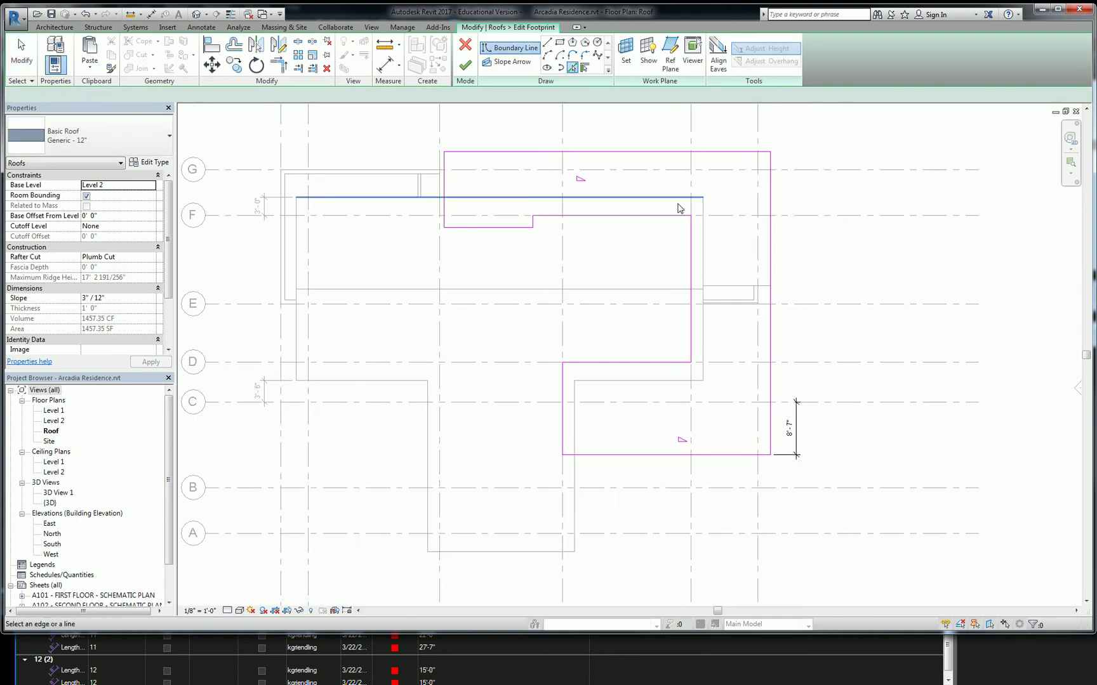
{"action": "left_click", "coordinate": [745, 293]}
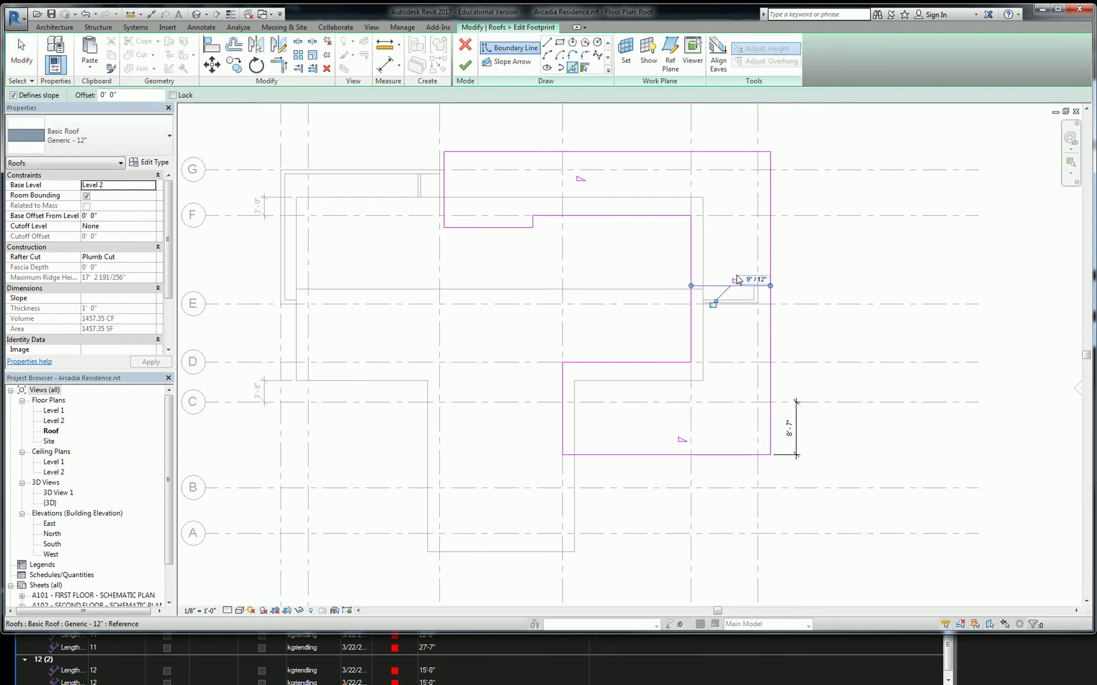
{"action": "key", "text": "Escape"}
{"action": "key", "text": "Escape"}
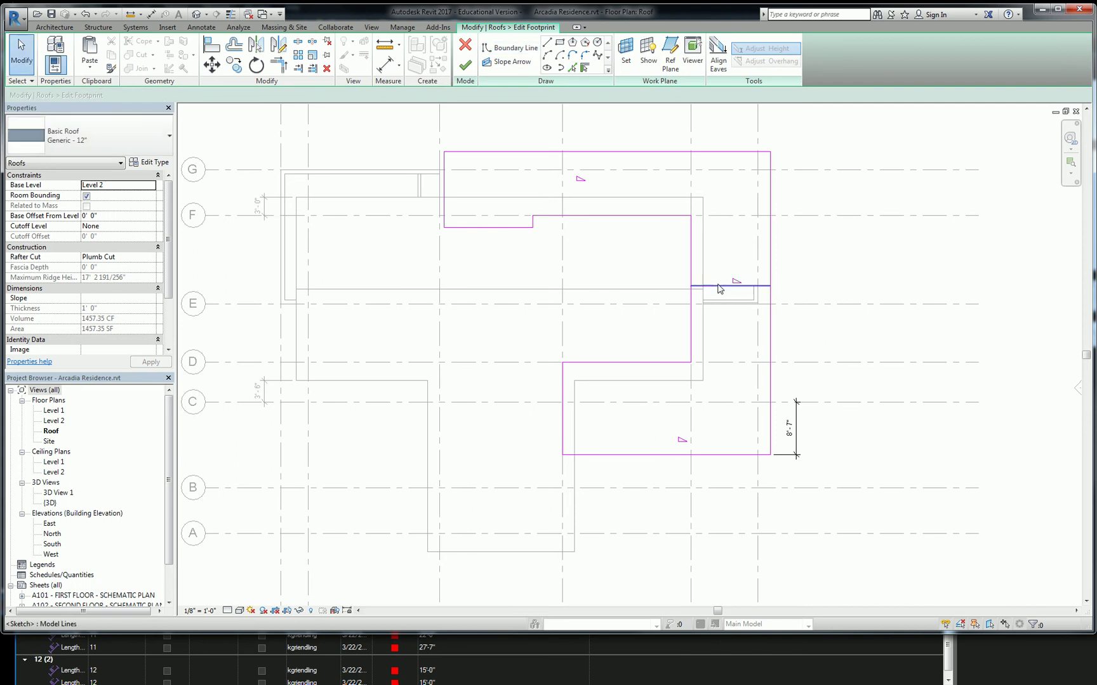
{"action": "left_click", "coordinate": [730, 286]}
{"action": "left_click", "coordinate": [92, 186]}
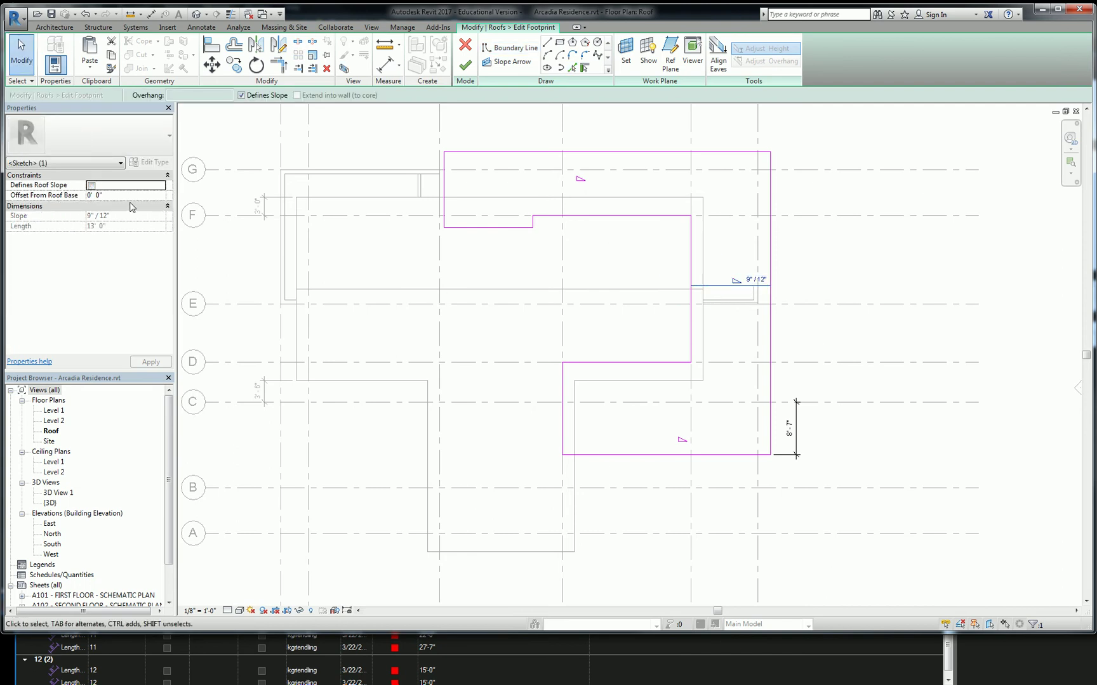
{"action": "left_click", "coordinate": [779, 277]}
- Trim the new edge into both corners and delete the upper sketch loop
{"action": "left_click", "coordinate": [278, 66]}
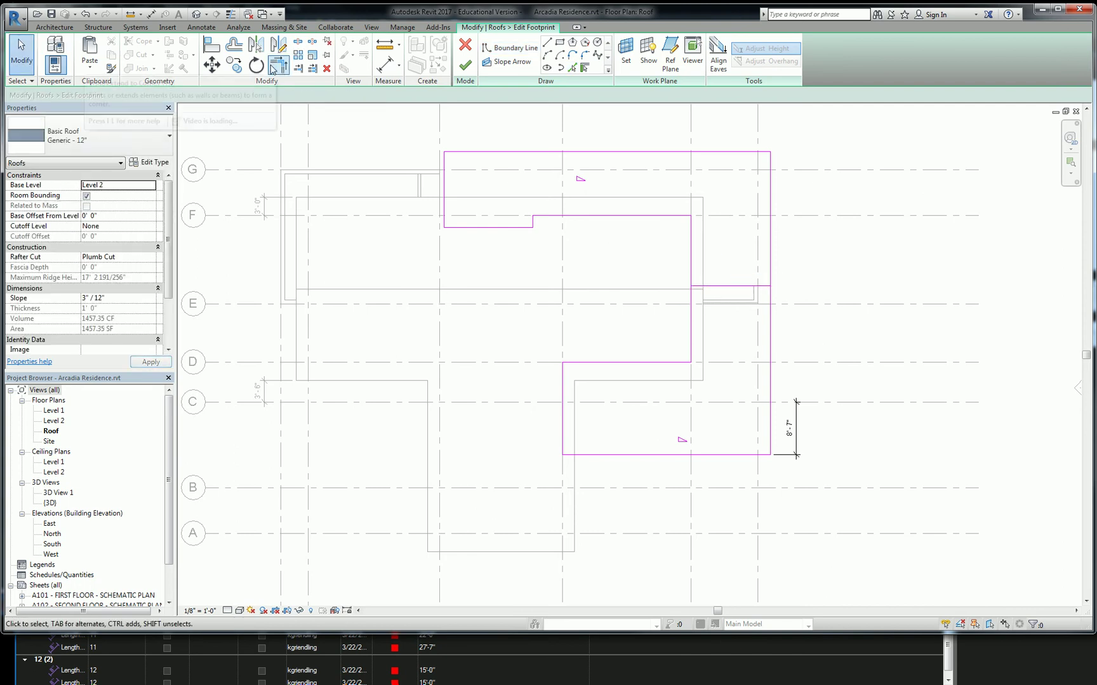
{"action": "left_click", "coordinate": [690, 306]}
{"action": "left_click", "coordinate": [715, 286]}
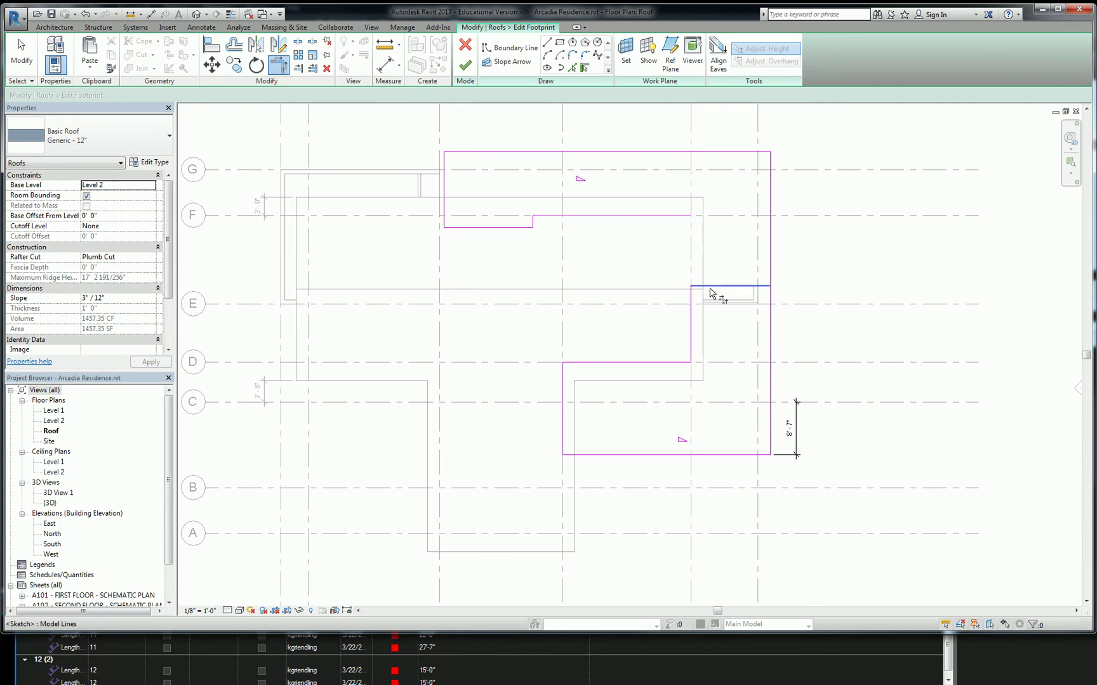
{"action": "left_click", "coordinate": [763, 286]}
{"action": "left_click", "coordinate": [770, 301]}
{"action": "key", "text": "Escape"}
{"action": "mouse_move", "coordinate": [397, 127]}
{"action": "left_mouse_down"}
{"action": "mouse_move", "coordinate": [571, 200]}
{"action": "mouse_move", "coordinate": [835, 254]}
{"action": "left_mouse_up"}
{"action": "key", "text": "Delete"}
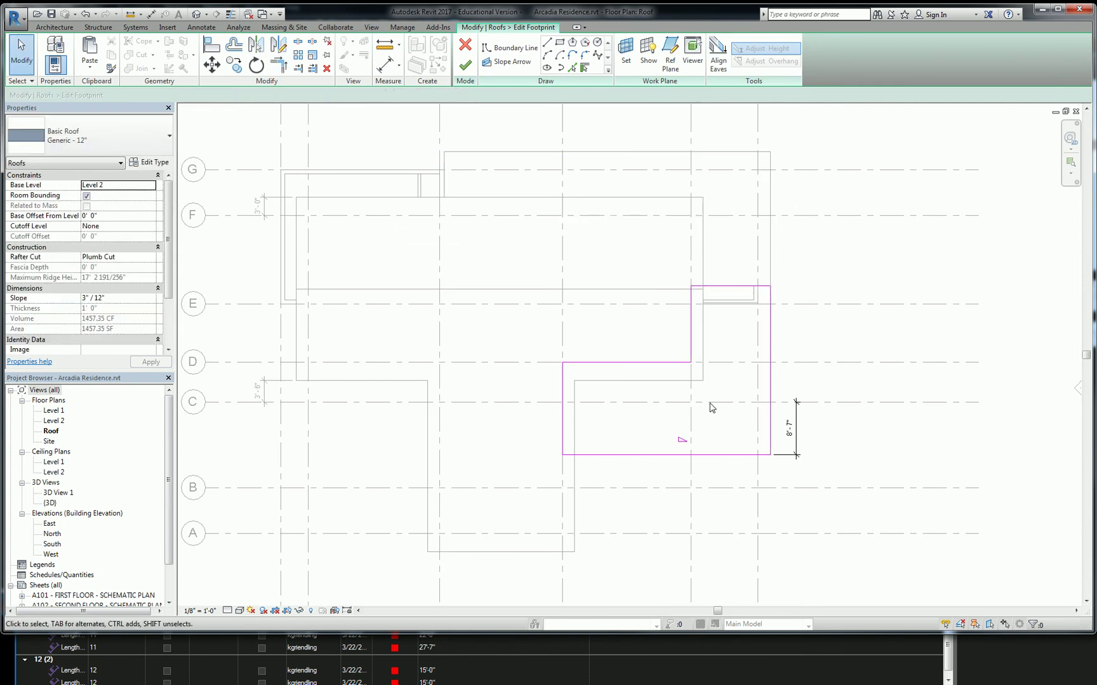
- Finish the southern-wing footprint and delete the invalid dimensions
{"action": "left_click", "coordinate": [795, 422]}
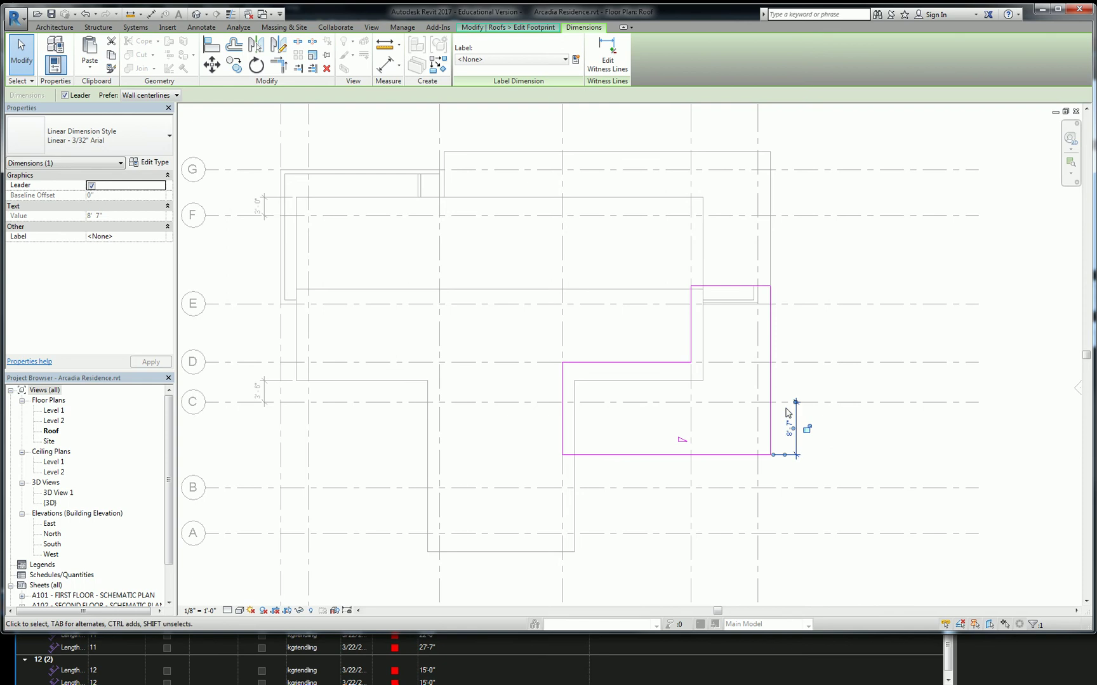
{"action": "key", "text": "Escape"}
{"action": "left_click", "coordinate": [468, 66]}
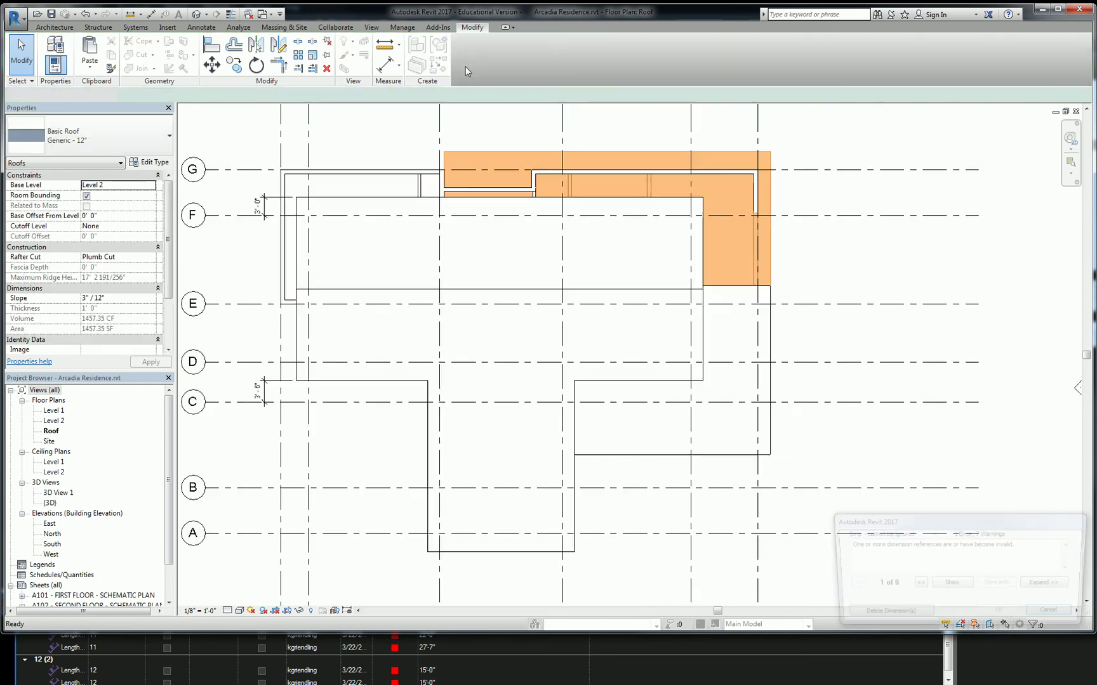
{"action": "left_click", "coordinate": [884, 616]}
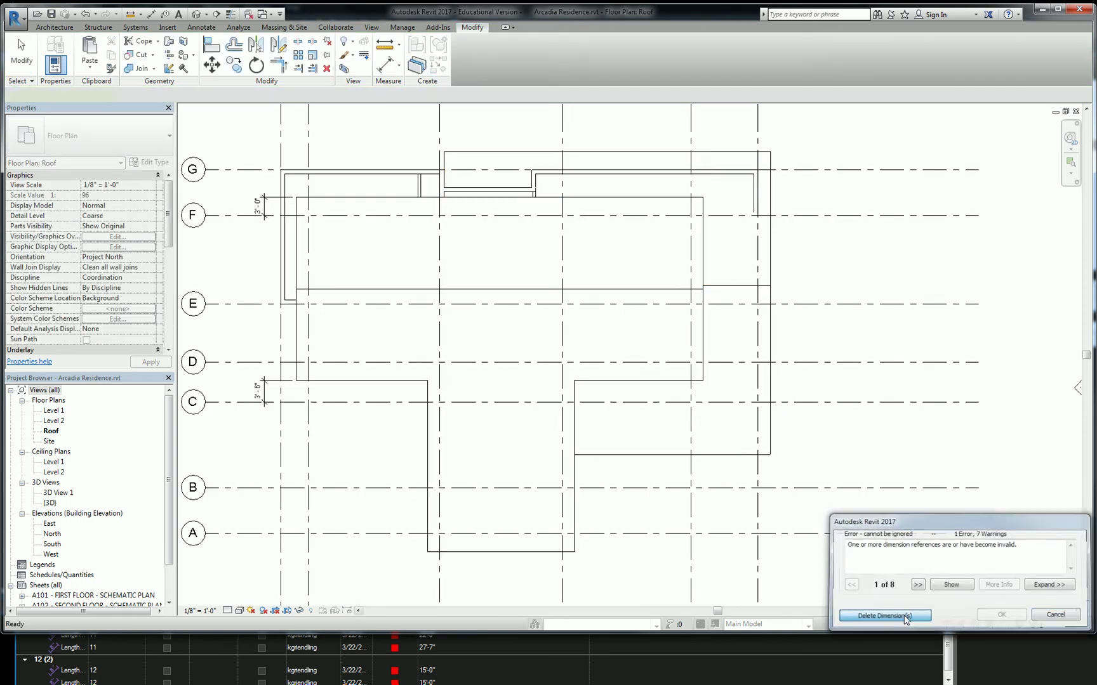
{"action": "left_click", "coordinate": [854, 318]}
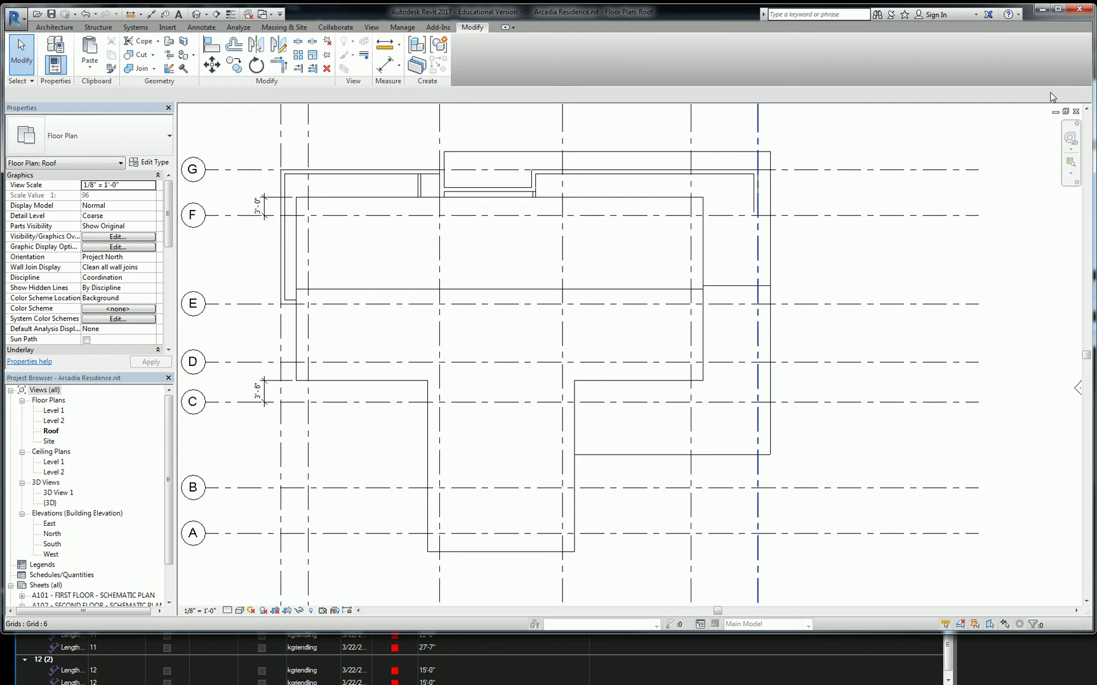
{"action": "left_click", "coordinate": [1066, 111]}
- Inspect both roofs in the 3D view and reposition the West elevation and Roof plan views
{"action": "left_click", "coordinate": [497, 465]}
{"action": "scroll", "coordinate": [497, 465], "scroll_direction": "down", "scroll_amount": 6}
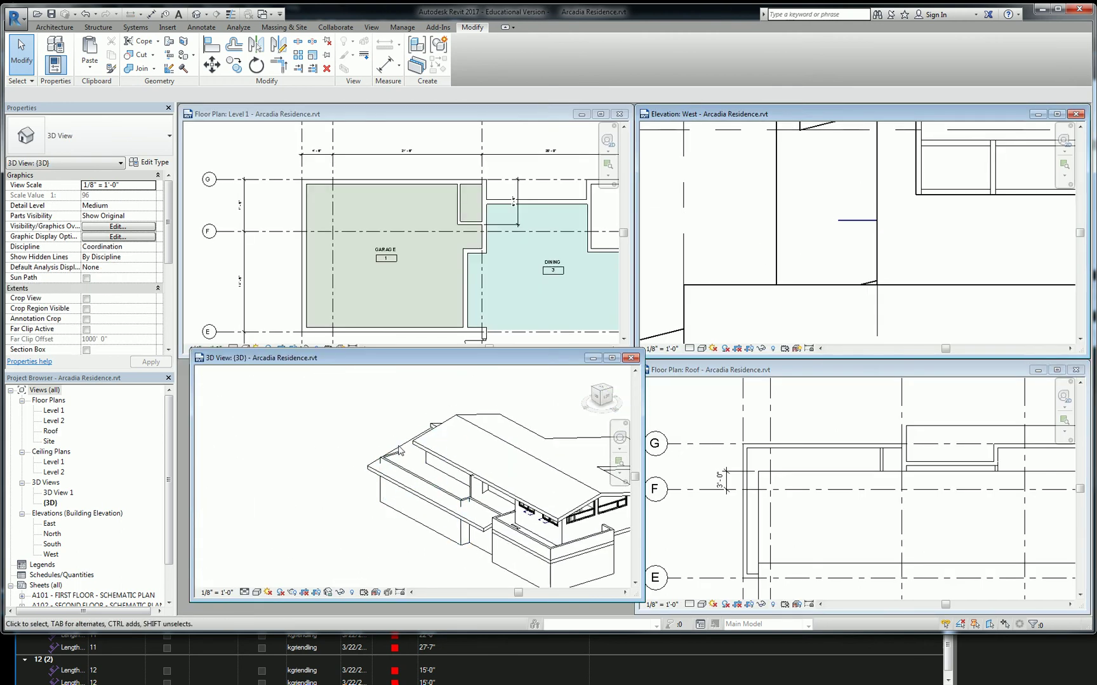
{"action": "left_click", "coordinate": [394, 455]}
{"action": "middle_click_drag", "start_coordinate": [393, 455], "coordinate": [560, 396], "text": "shift"}
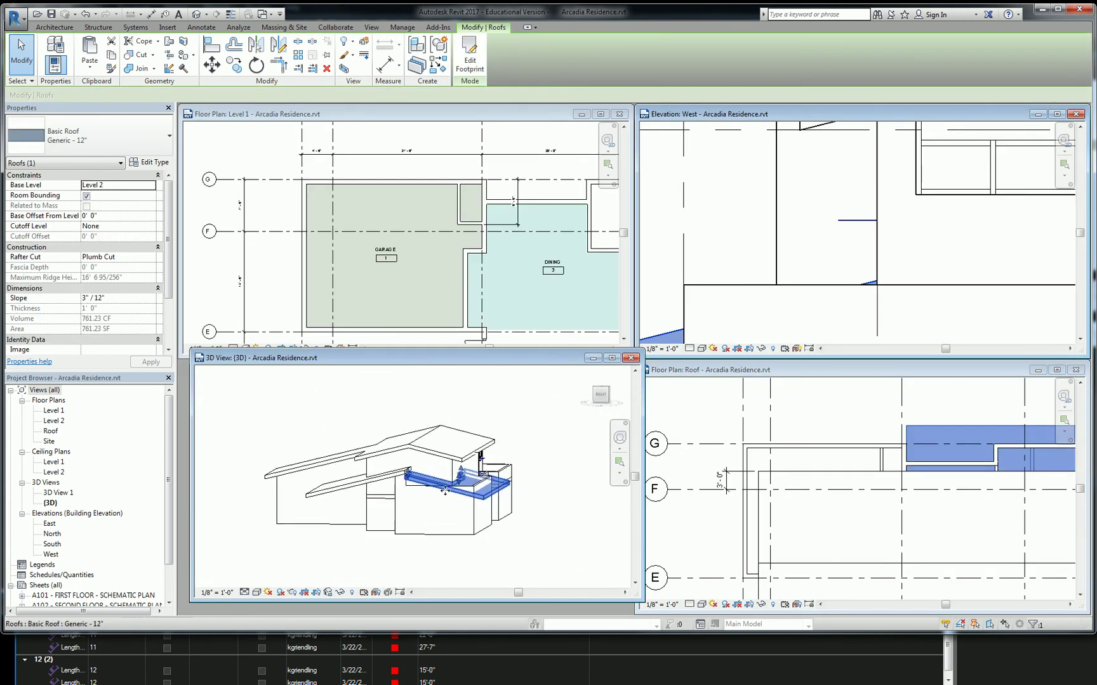
{"action": "key", "text": "Escape"}
{"action": "scroll", "coordinate": [445, 482], "scroll_direction": "up", "scroll_amount": 5}
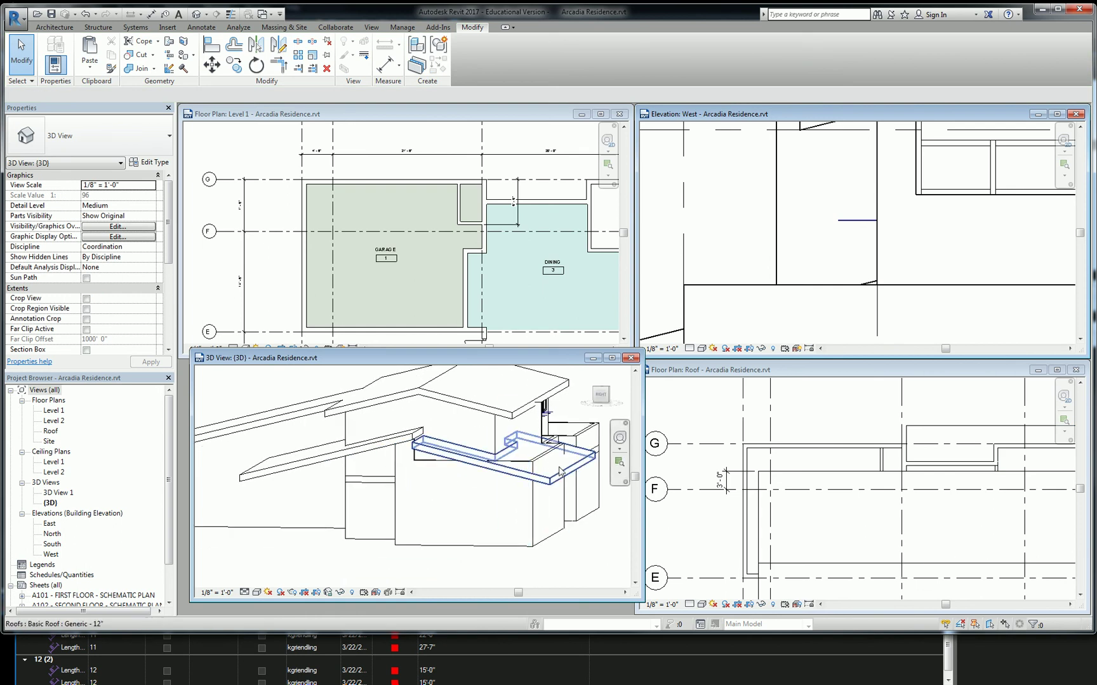
{"action": "left_click", "coordinate": [590, 292]}
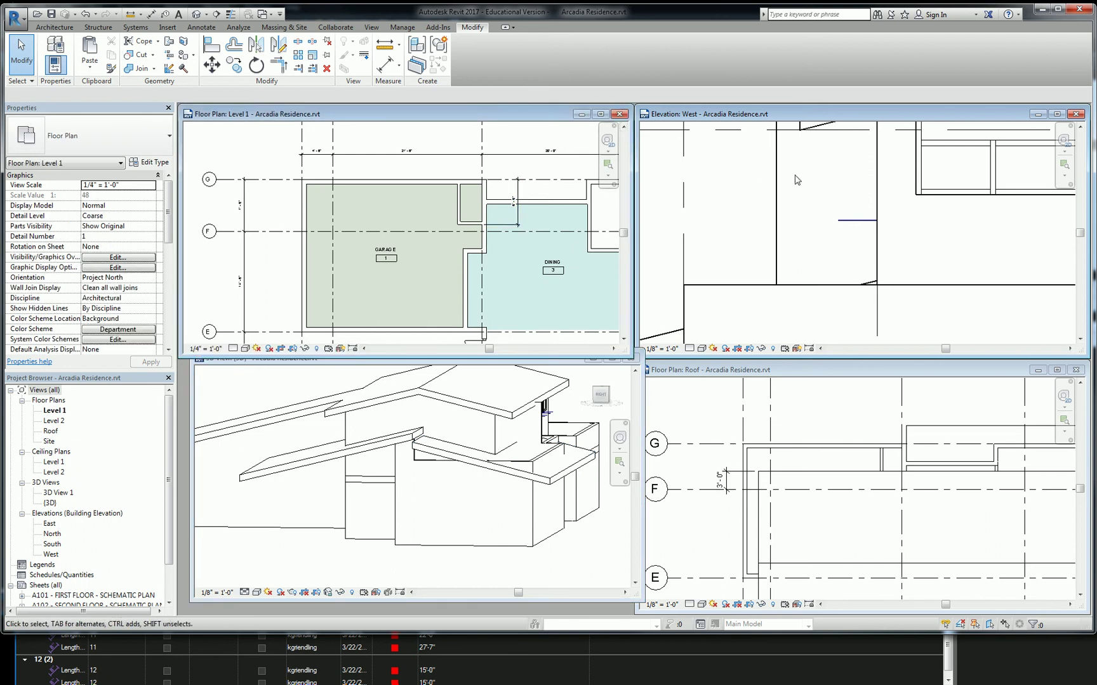
{"action": "left_click", "coordinate": [778, 214]}
{"action": "scroll", "coordinate": [778, 215], "scroll_direction": "down", "scroll_amount": 4}
{"action": "left_click", "coordinate": [825, 508]}
{"action": "left_click", "coordinate": [825, 461]}
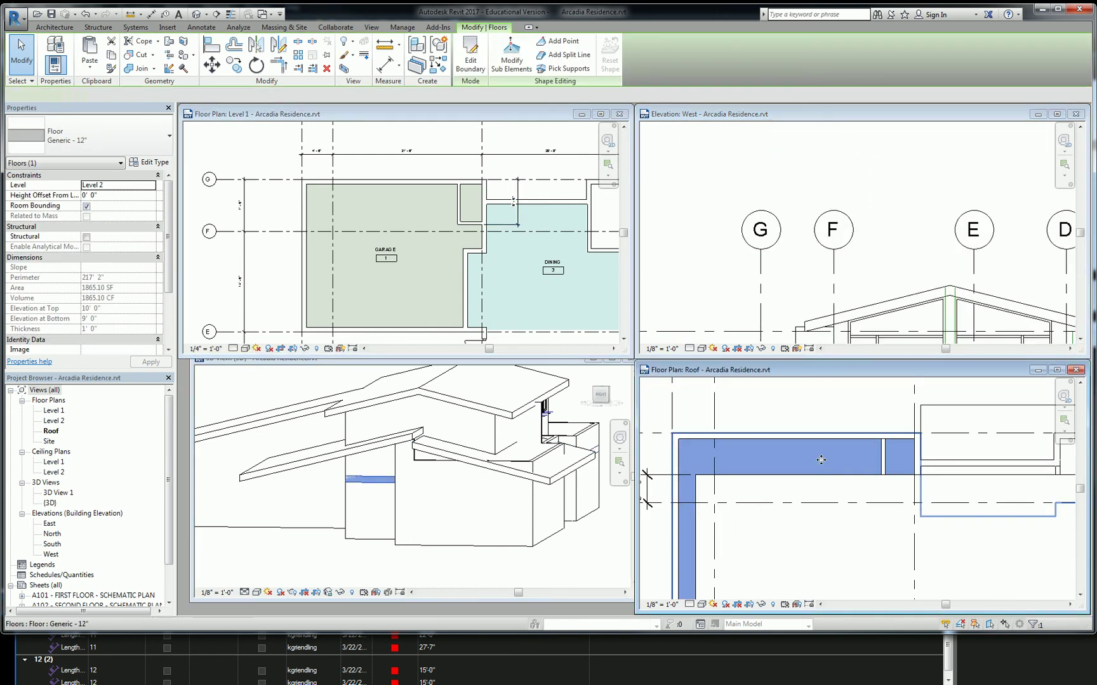
{"action": "scroll", "coordinate": [1069, 520], "scroll_direction": "down", "scroll_amount": 3}
{"action": "key", "text": "Escape"}
{"action": "middle_click_drag", "start_coordinate": [1069, 521], "coordinate": [988, 486]}
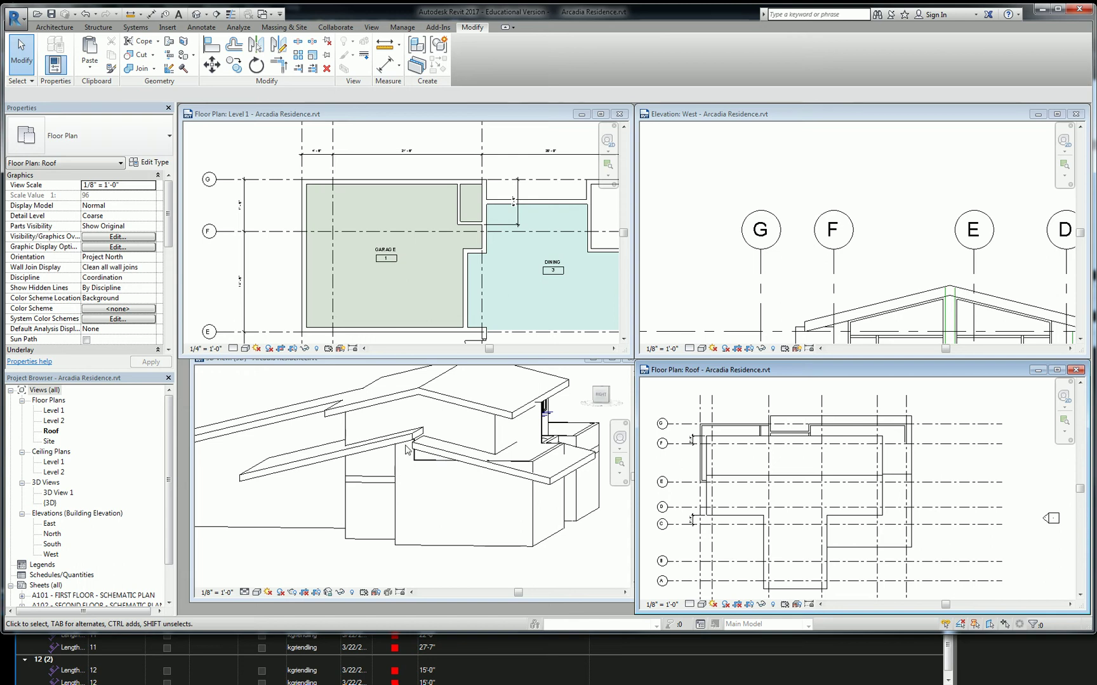
- Keep the low sloped roof's base offset from Level 2 at 0' 0" and zoom out the West elevation
{"action": "left_click", "coordinate": [409, 445]}
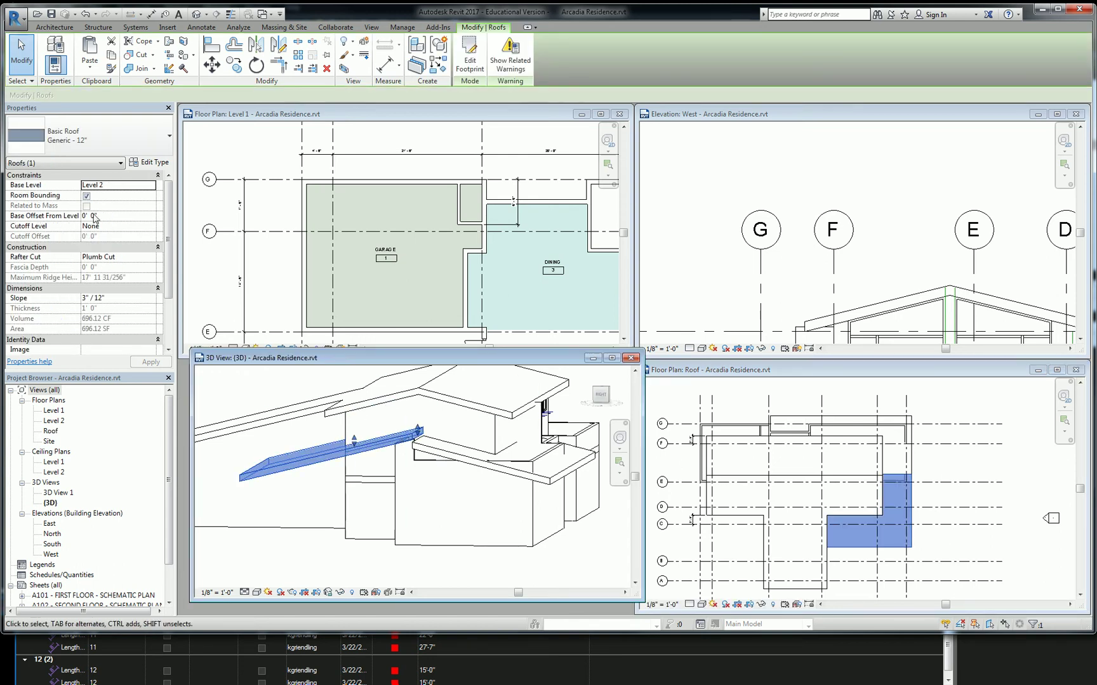
{"action": "left_click", "coordinate": [102, 217]}
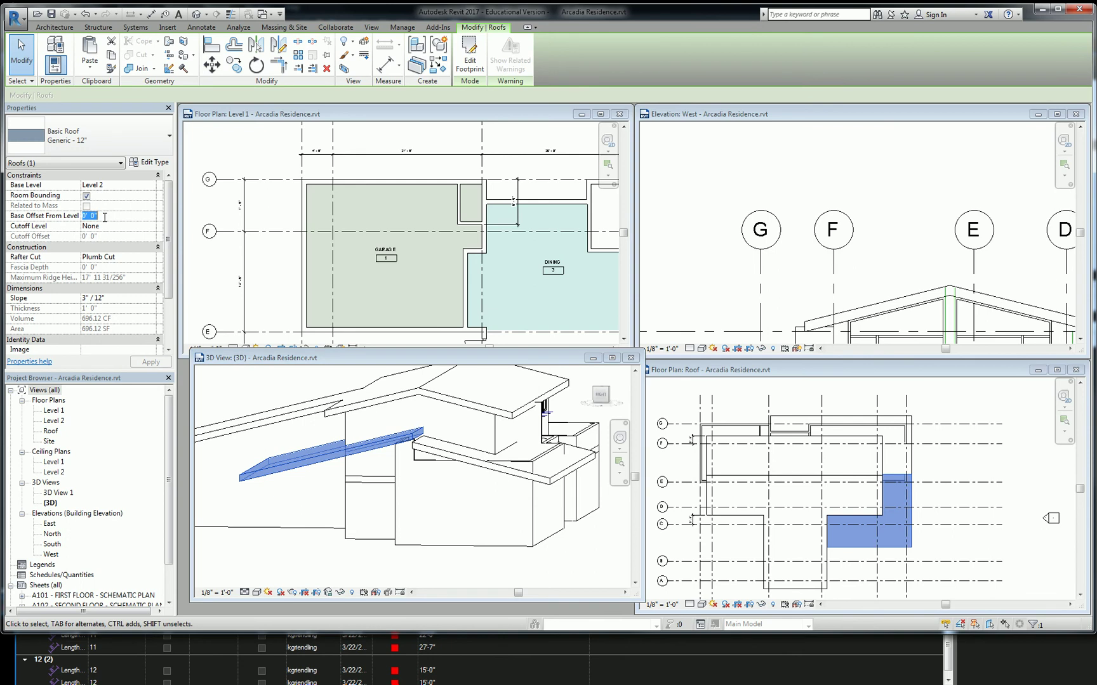
{"action": "key", "text": "Return"}
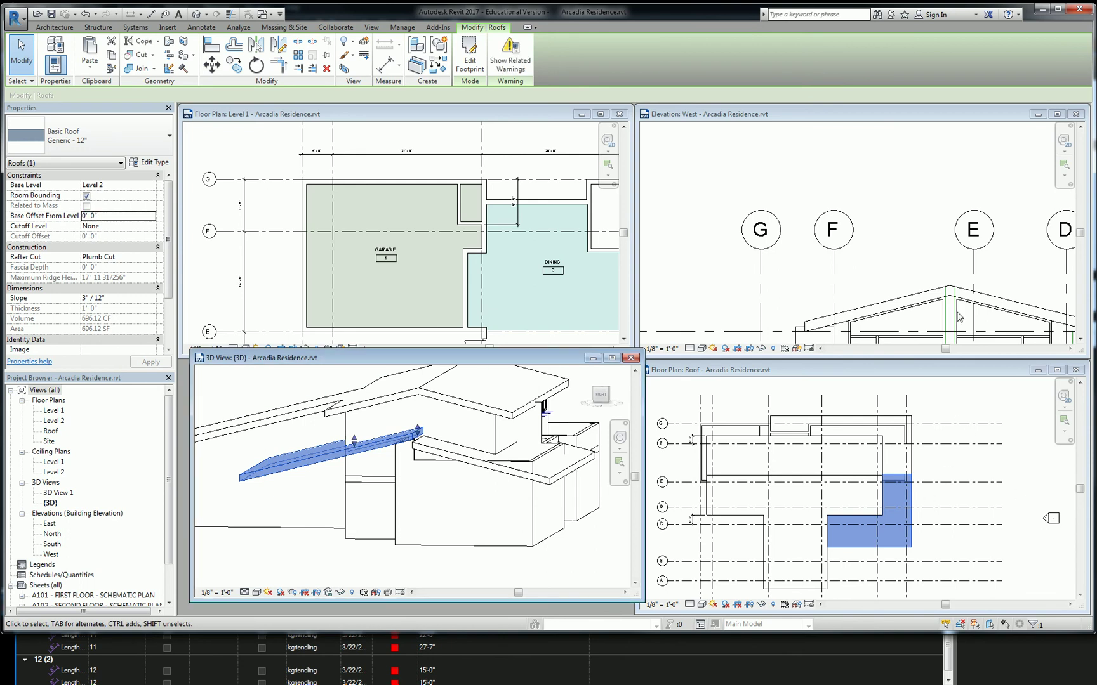
{"action": "left_click", "coordinate": [958, 316]}
{"action": "scroll", "coordinate": [958, 316], "scroll_direction": "down", "scroll_amount": 3}
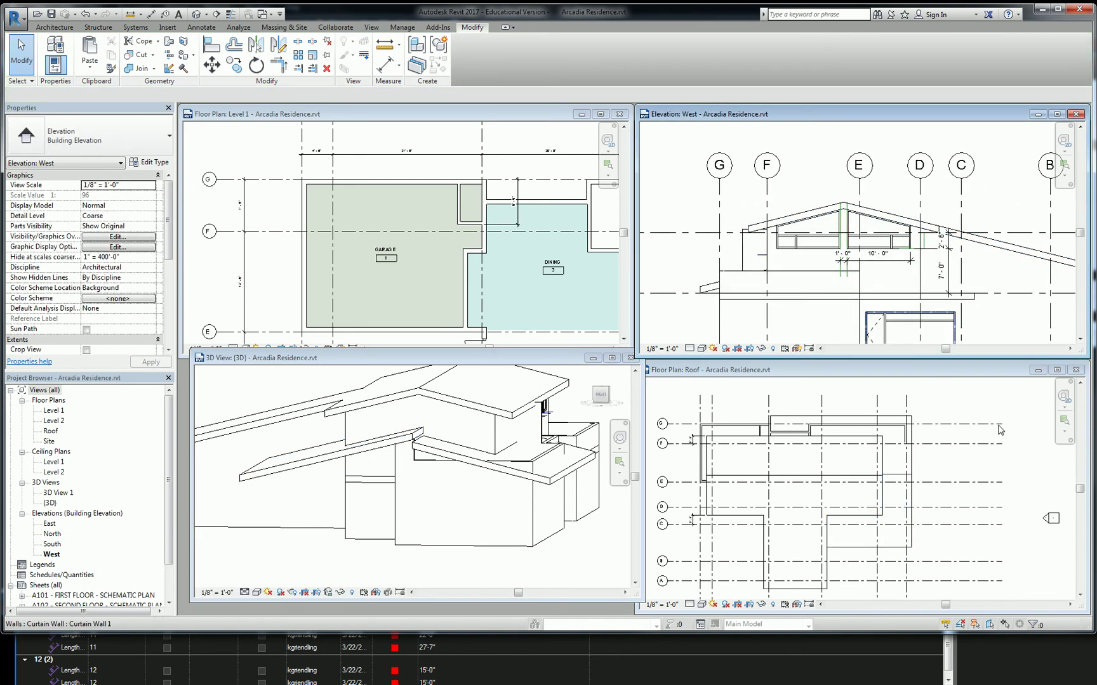
- Open page 17 Exterior Elevations and zoom in on the upper elevation's roof eaves and level marks
{"action": "key", "text": "alt+Tab"}
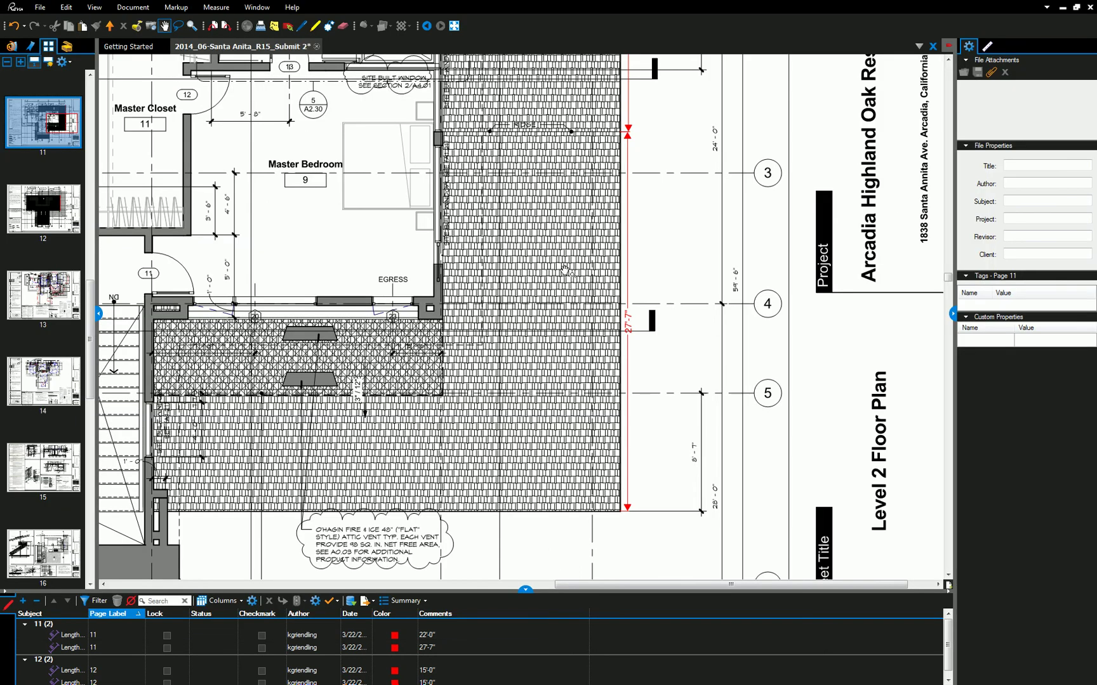
{"action": "scroll", "coordinate": [608, 250], "scroll_direction": "down", "scroll_amount": 2}
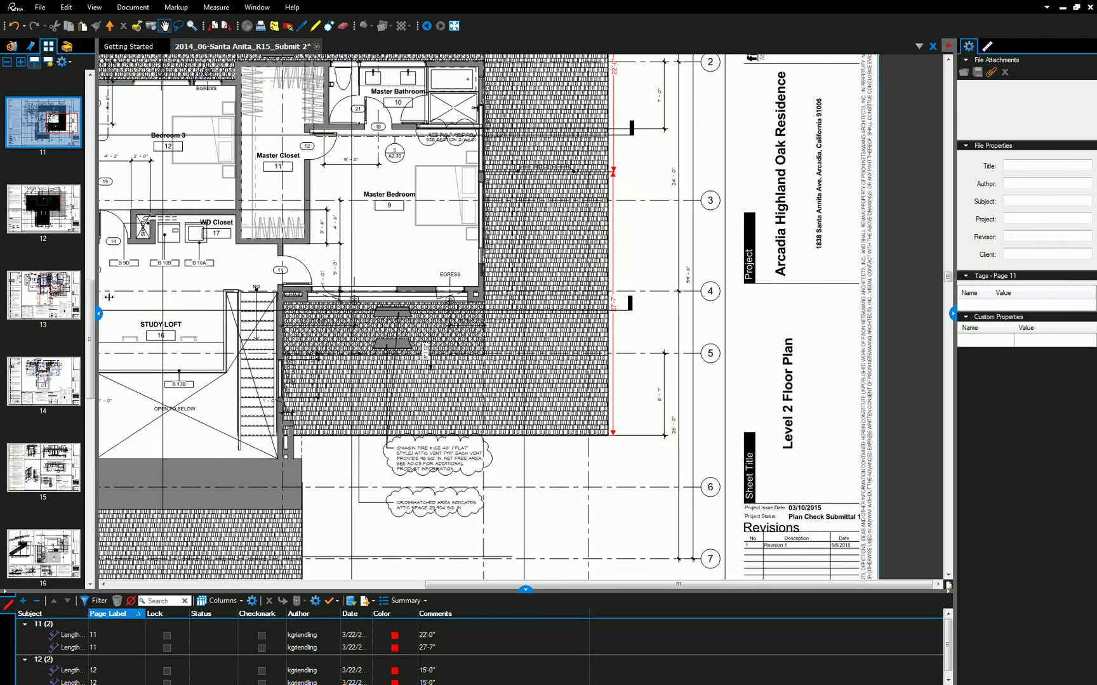
{"action": "scroll", "coordinate": [38, 475], "scroll_direction": "down", "scroll_amount": 3}
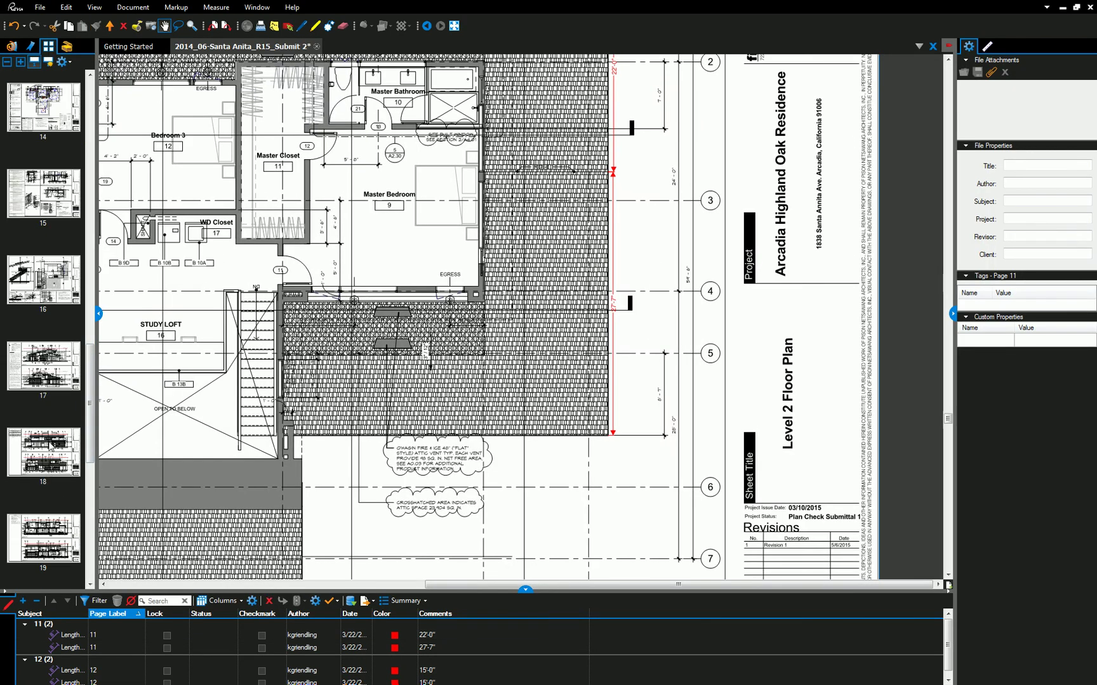
{"action": "left_click", "coordinate": [51, 452]}
{"action": "scroll", "coordinate": [460, 262], "scroll_direction": "down", "scroll_amount": 3}
{"action": "scroll", "coordinate": [504, 189], "scroll_direction": "up", "scroll_amount": 5}
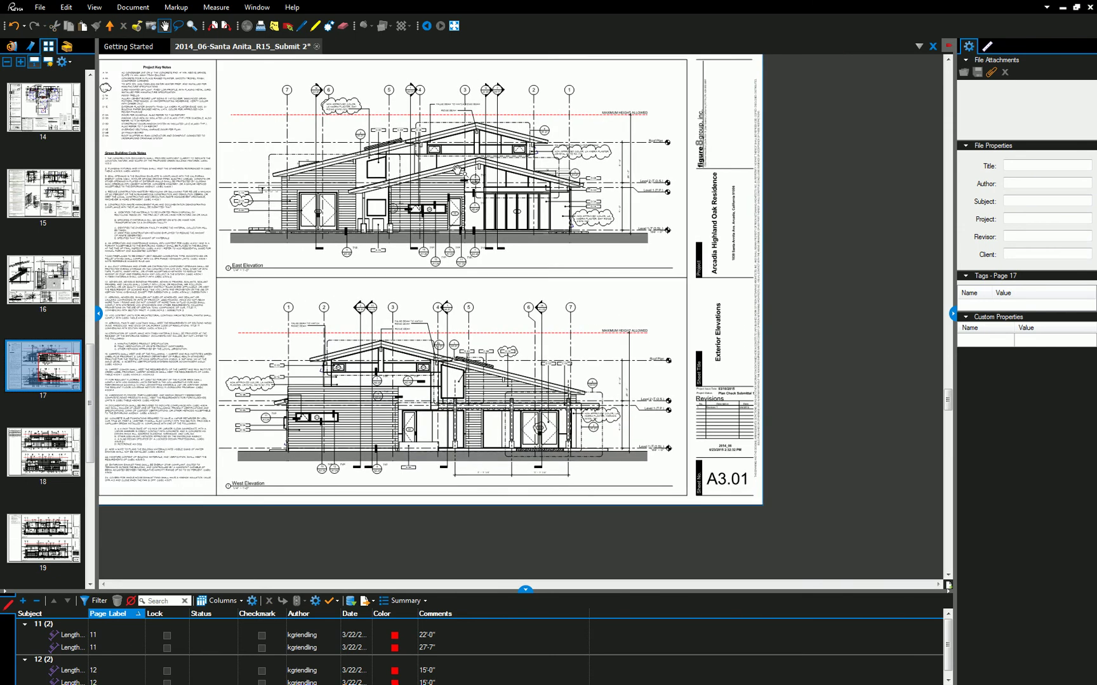
{"action": "scroll", "coordinate": [504, 189], "scroll_direction": "down", "scroll_amount": 2}
{"action": "scroll", "coordinate": [540, 202], "scroll_direction": "up", "scroll_amount": 1}
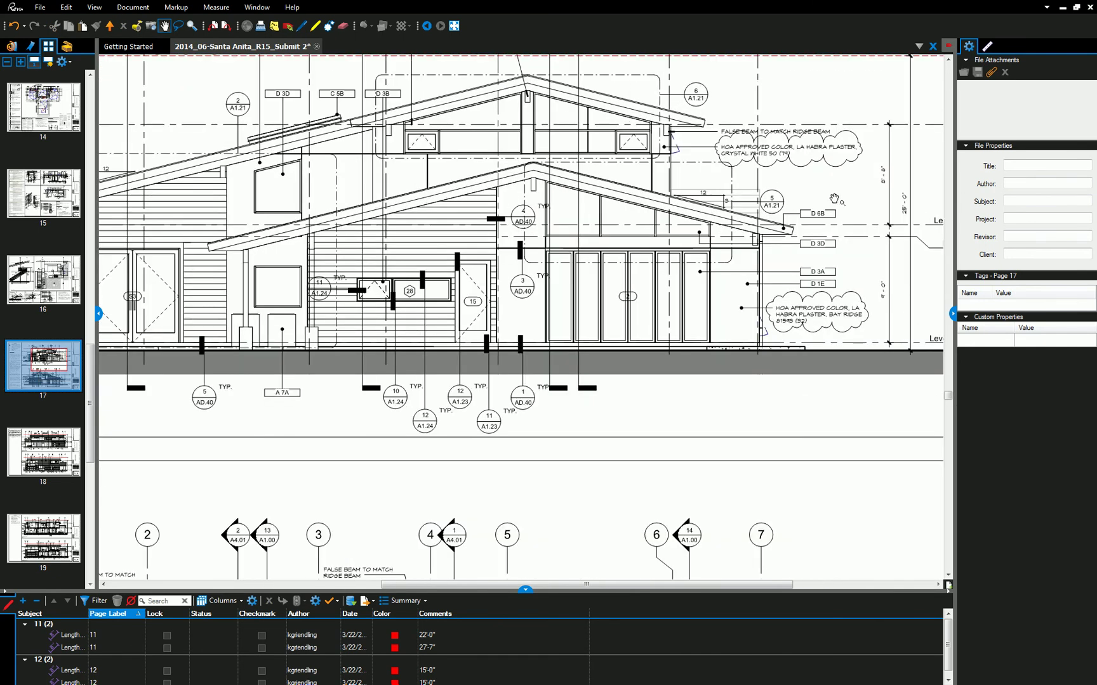
{"action": "scroll", "coordinate": [844, 209], "scroll_direction": "up", "scroll_amount": 1}
{"action": "scroll", "coordinate": [784, 219], "scroll_direction": "up", "scroll_amount": 2}
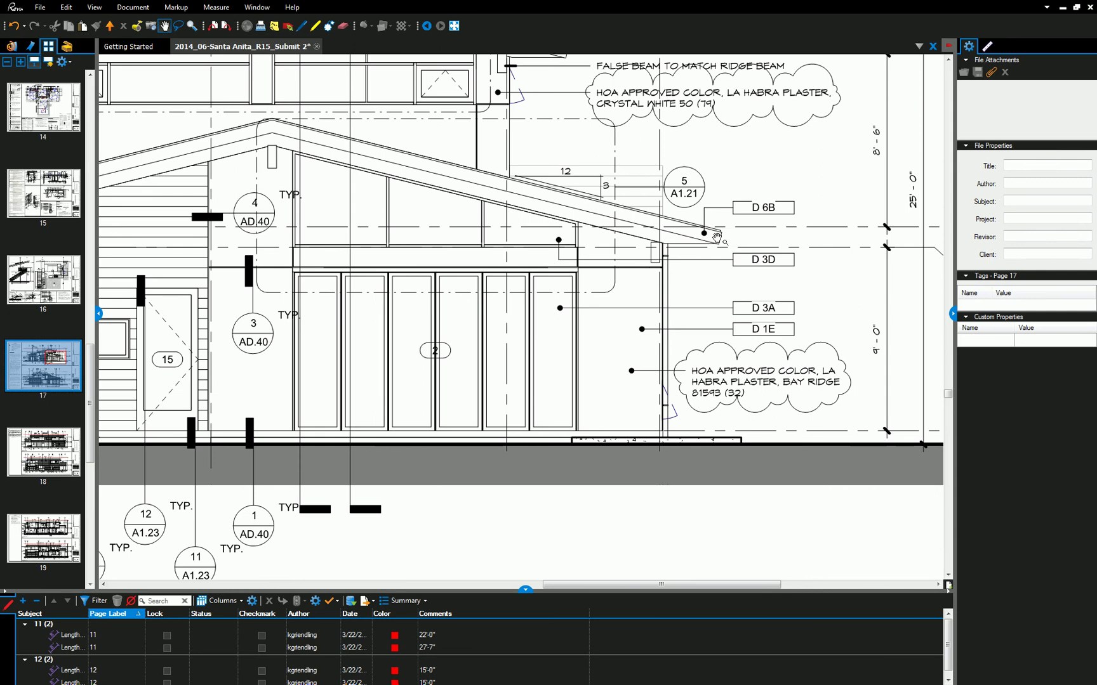
{"action": "left_click_drag", "start_coordinate": [735, 237], "coordinate": [526, 243]}
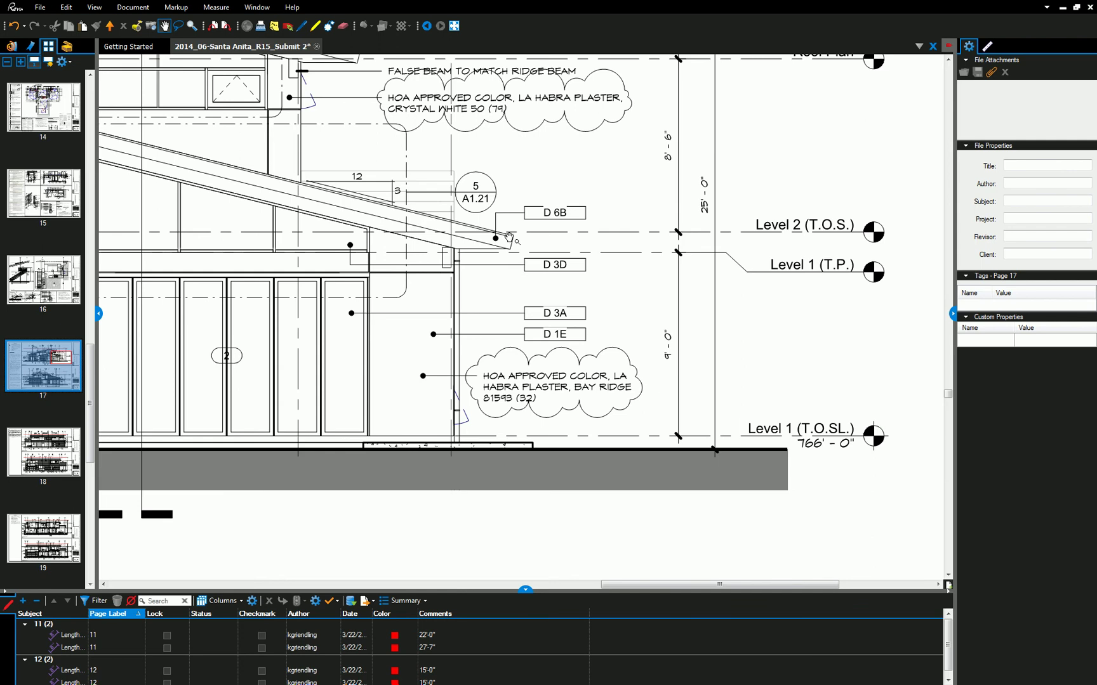
{"action": "scroll", "coordinate": [509, 237], "scroll_direction": "down", "scroll_amount": 3}
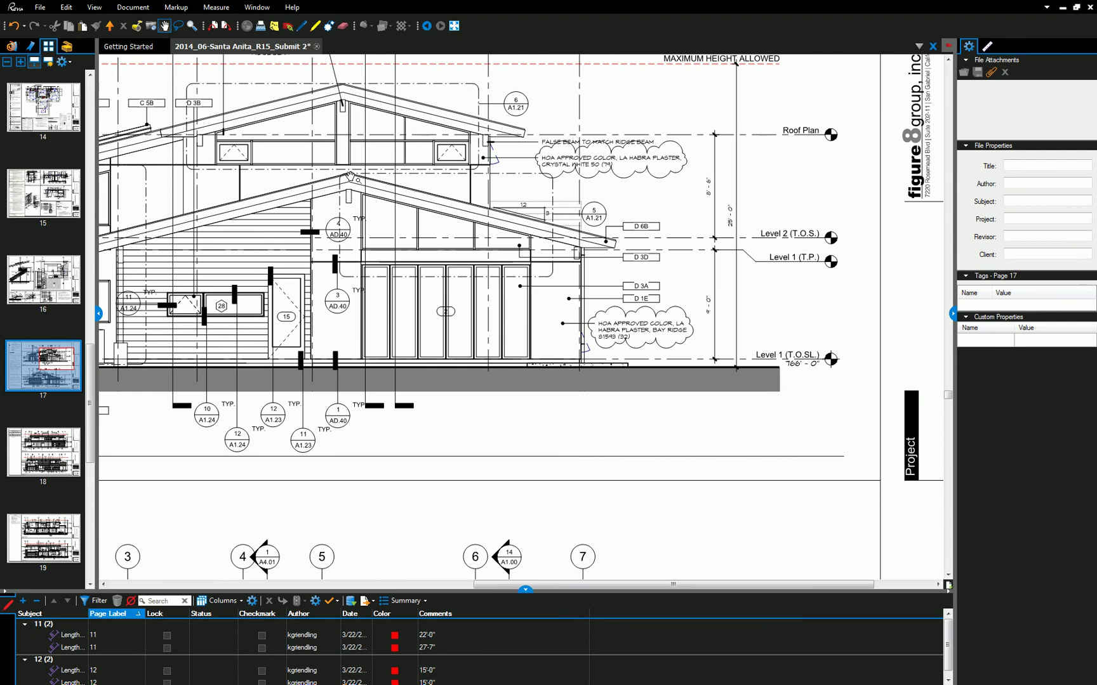
{"action": "mouse_move", "coordinate": [350, 177]}
{"action": "left_mouse_down"}
{"action": "mouse_move", "coordinate": [470, 156]}
{"action": "mouse_move", "coordinate": [579, 173]}
{"action": "left_mouse_up"}
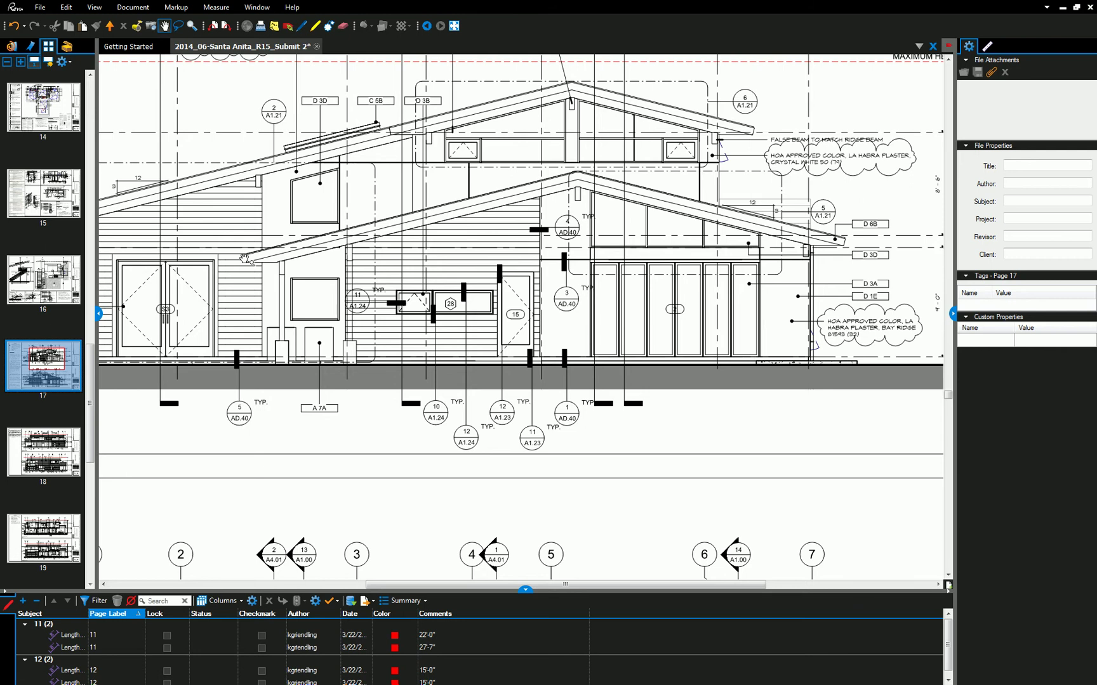
{"action": "scroll", "coordinate": [244, 258], "scroll_direction": "up", "scroll_amount": 1}
{"action": "scroll", "coordinate": [223, 271], "scroll_direction": "up", "scroll_amount": 1}
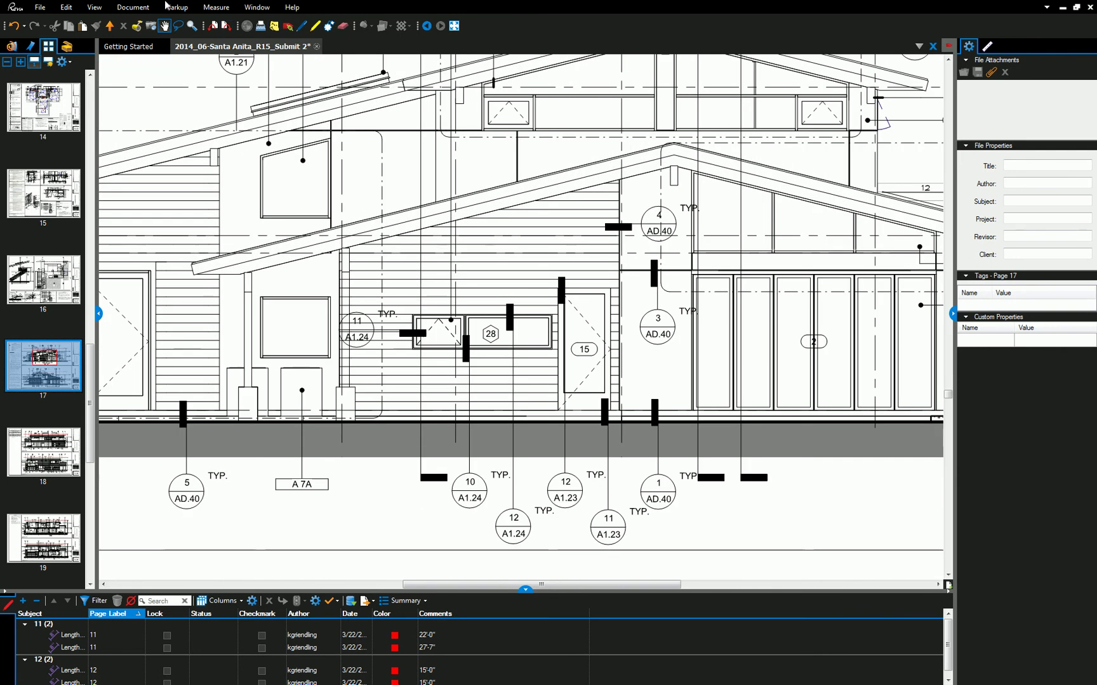
- Measure the eave depth between the stacked roofs at 1'-7" with the Length tool
{"action": "left_click", "coordinate": [133, 7]}
{"action": "left_click", "coordinate": [175, 7]}
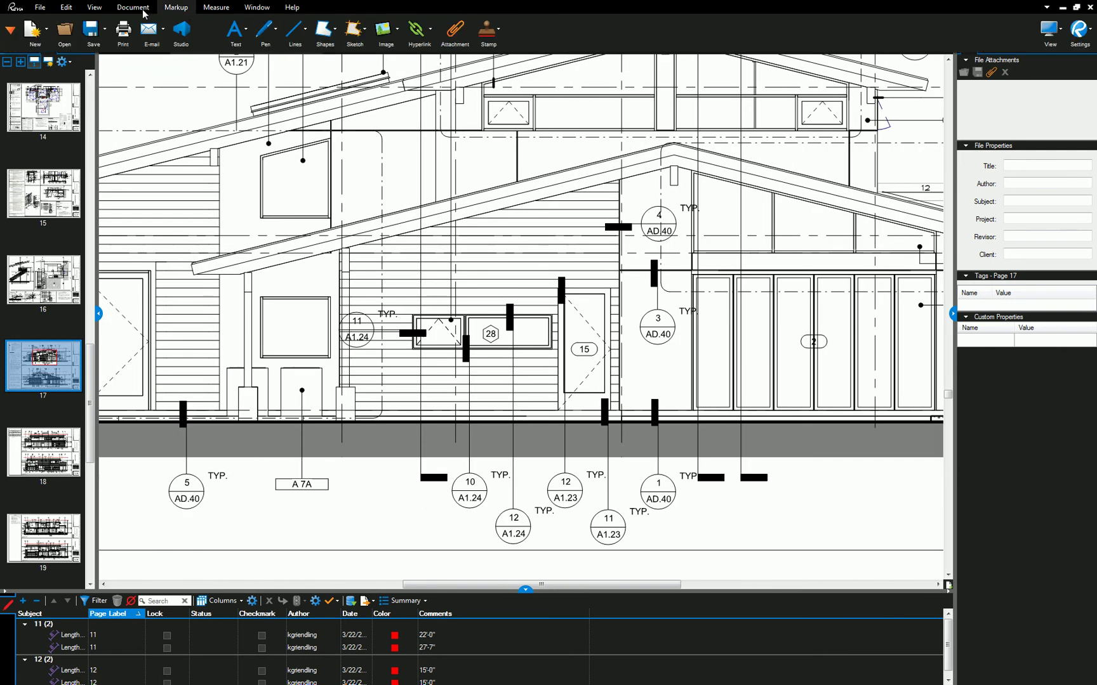
{"action": "left_click", "coordinate": [204, 12]}
{"action": "left_click", "coordinate": [307, 30]}
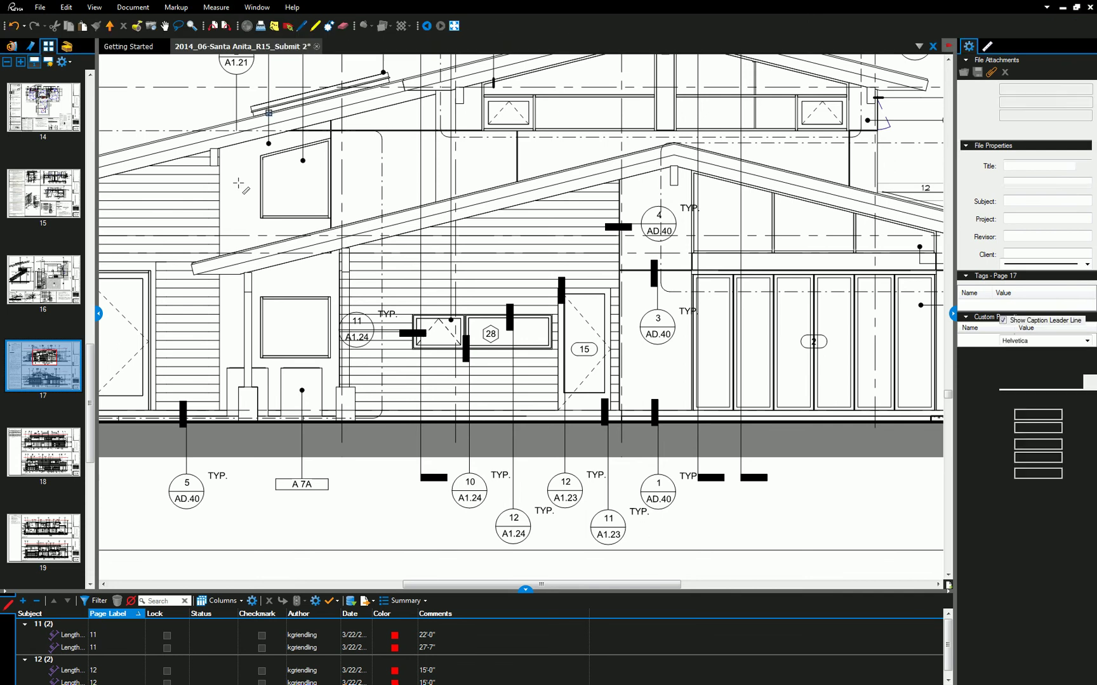
{"action": "left_click", "coordinate": [183, 268]}
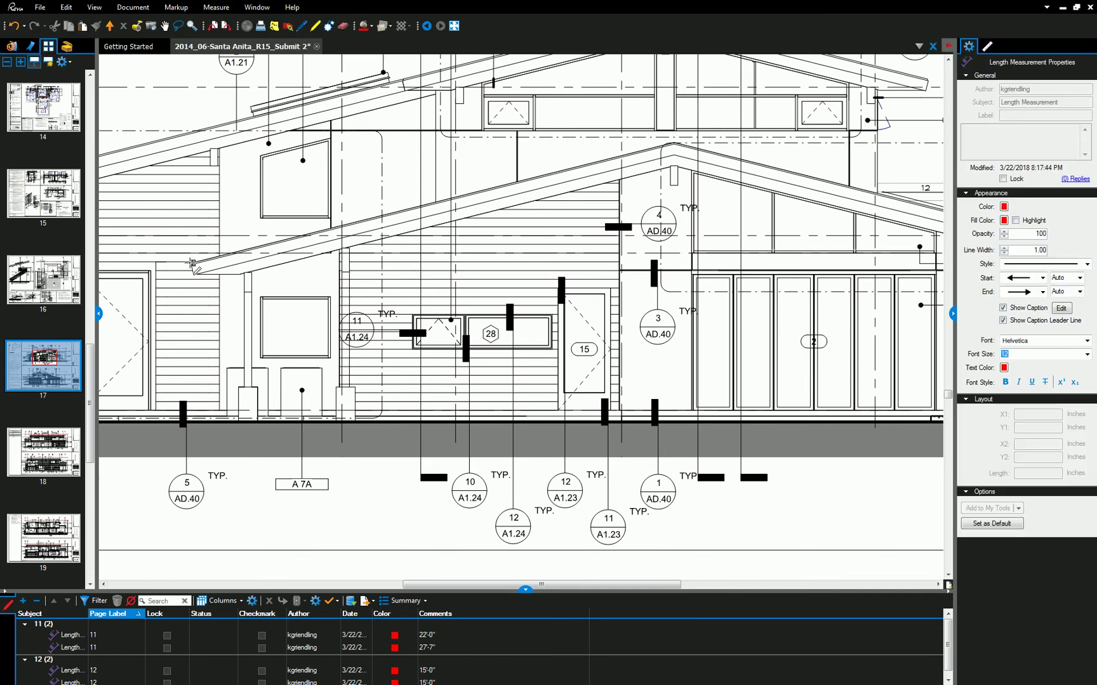
{"action": "left_click", "coordinate": [183, 228]}
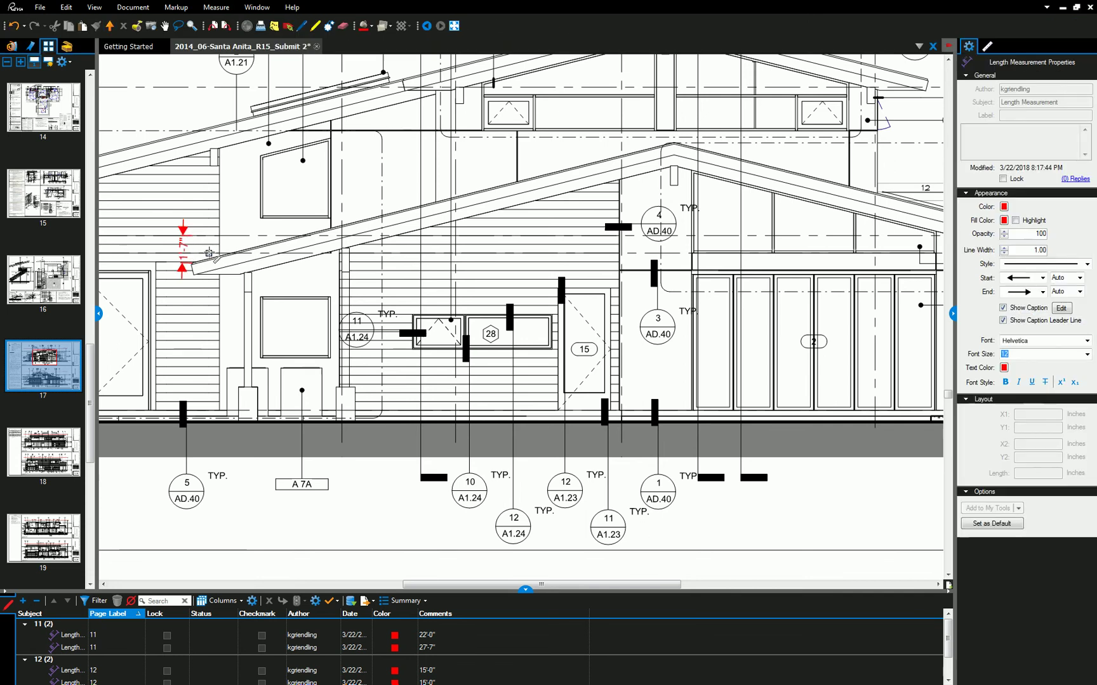
{"action": "key", "text": "Escape"}
- Delete the 1'-7" measurement and select the low sloped roof back in Revit
{"action": "left_click", "coordinate": [192, 260]}
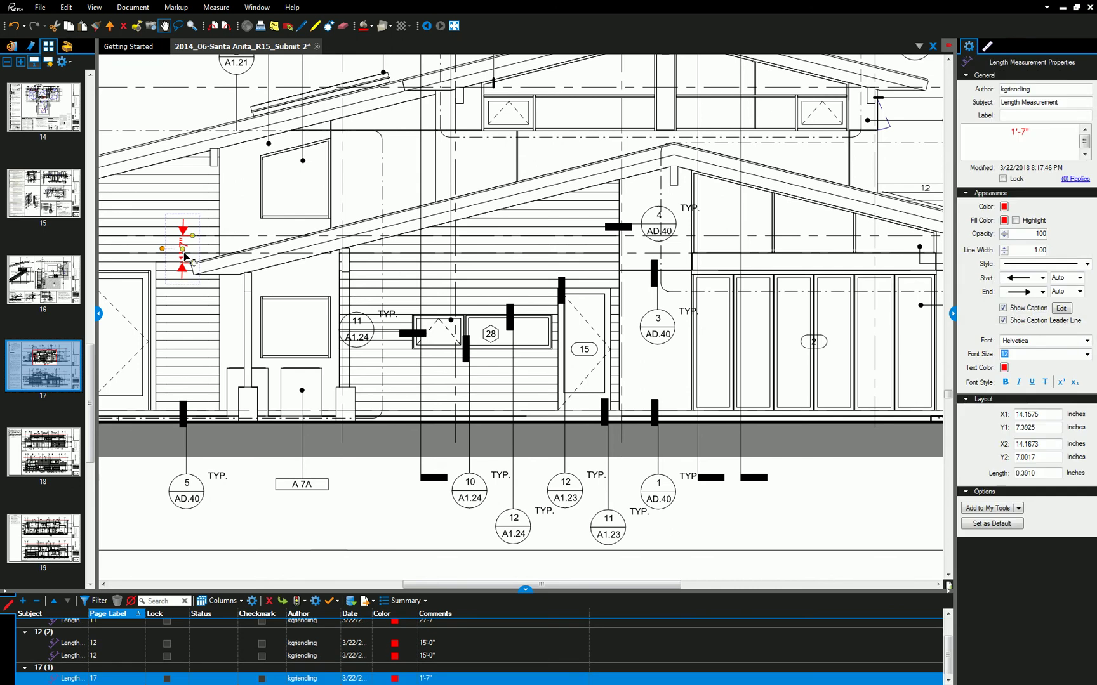
{"action": "key", "text": "Delete"}
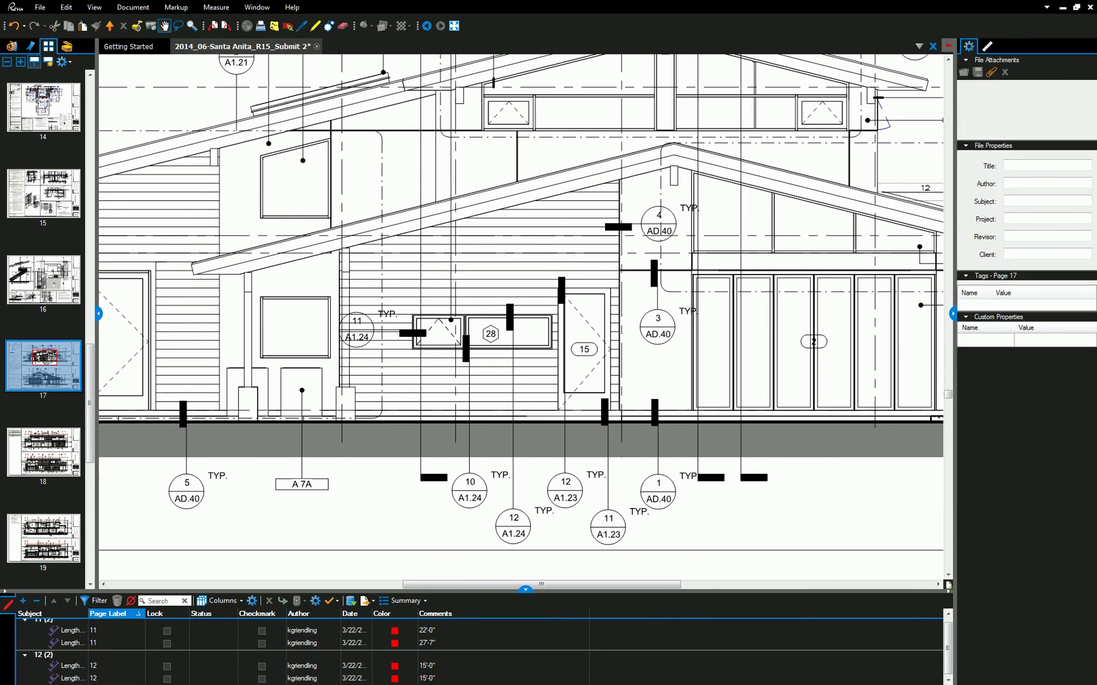
{"action": "key", "text": "alt+Tab"}
{"action": "left_click", "coordinate": [199, 406]}
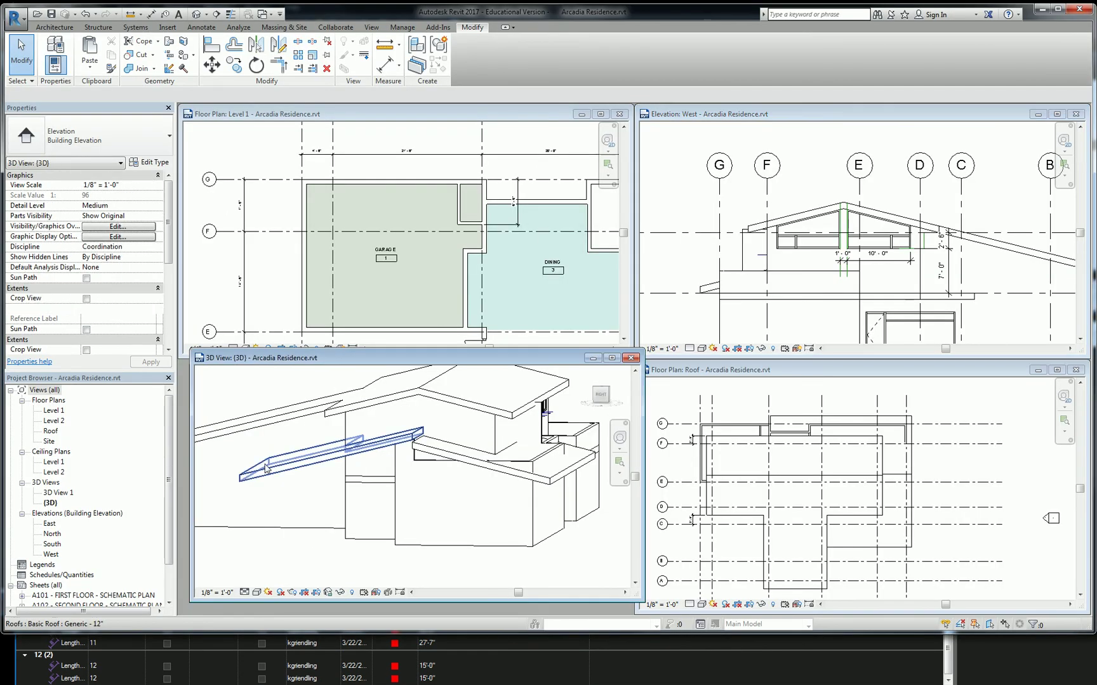
{"action": "left_click", "coordinate": [112, 217]}
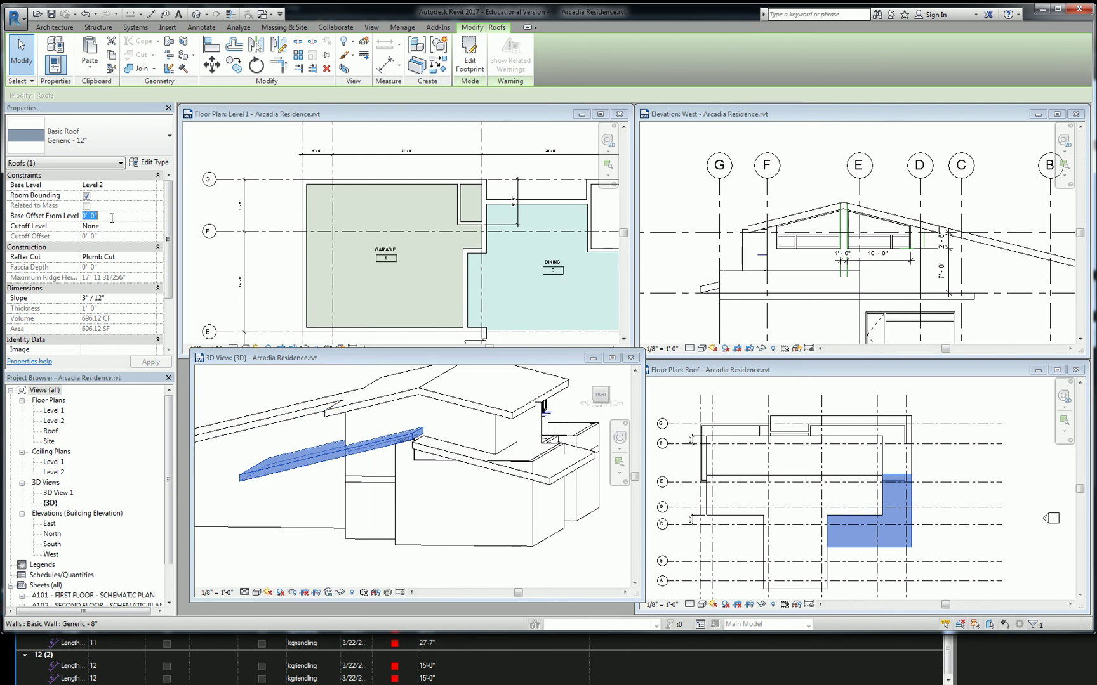
{"action": "type", "text": "-2'7"}
{"action": "key", "text": "Return"}
{"action": "key", "text": "Escape"}
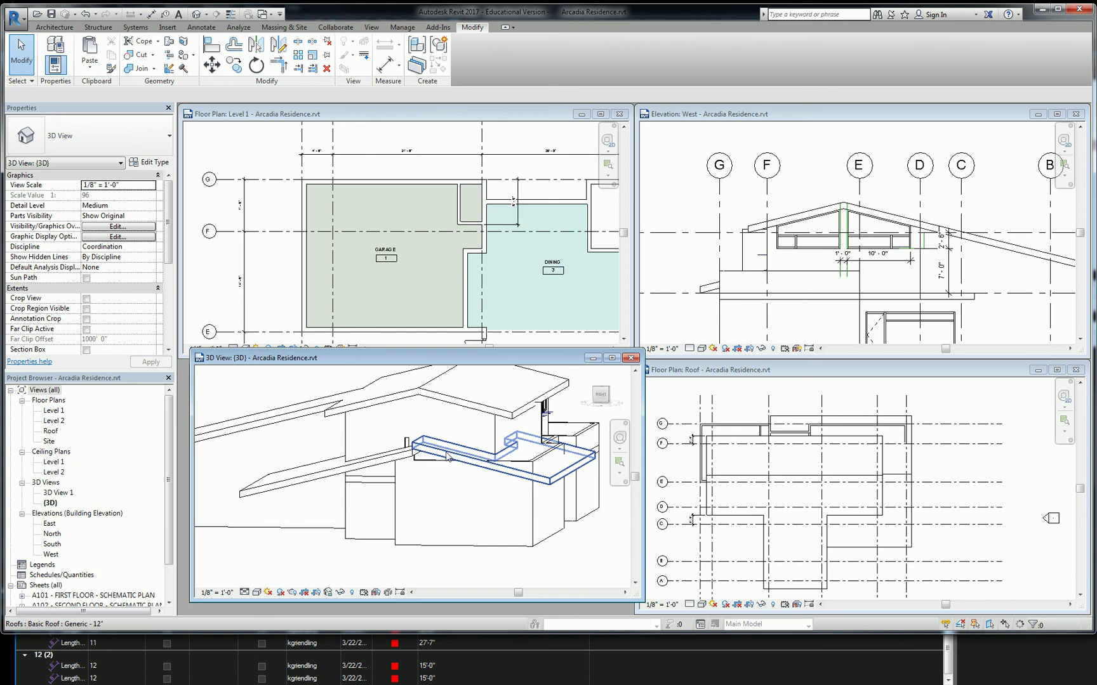
{"action": "left_click", "coordinate": [450, 456]}
{"action": "left_click", "coordinate": [117, 216]}
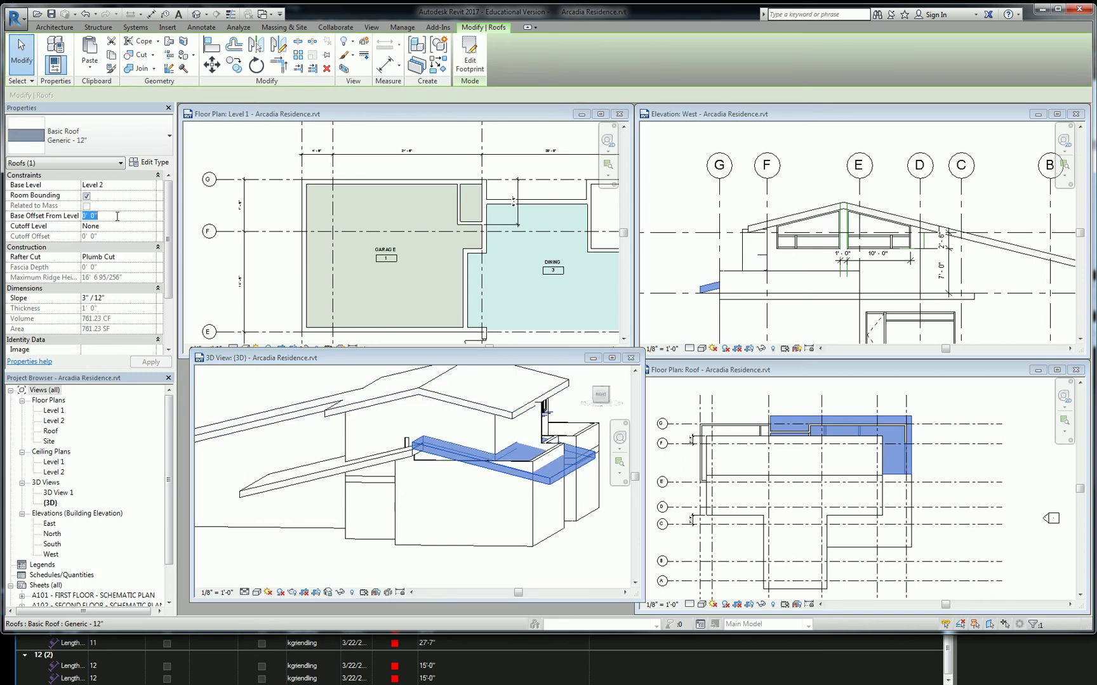
{"action": "type", "text": "-2"}
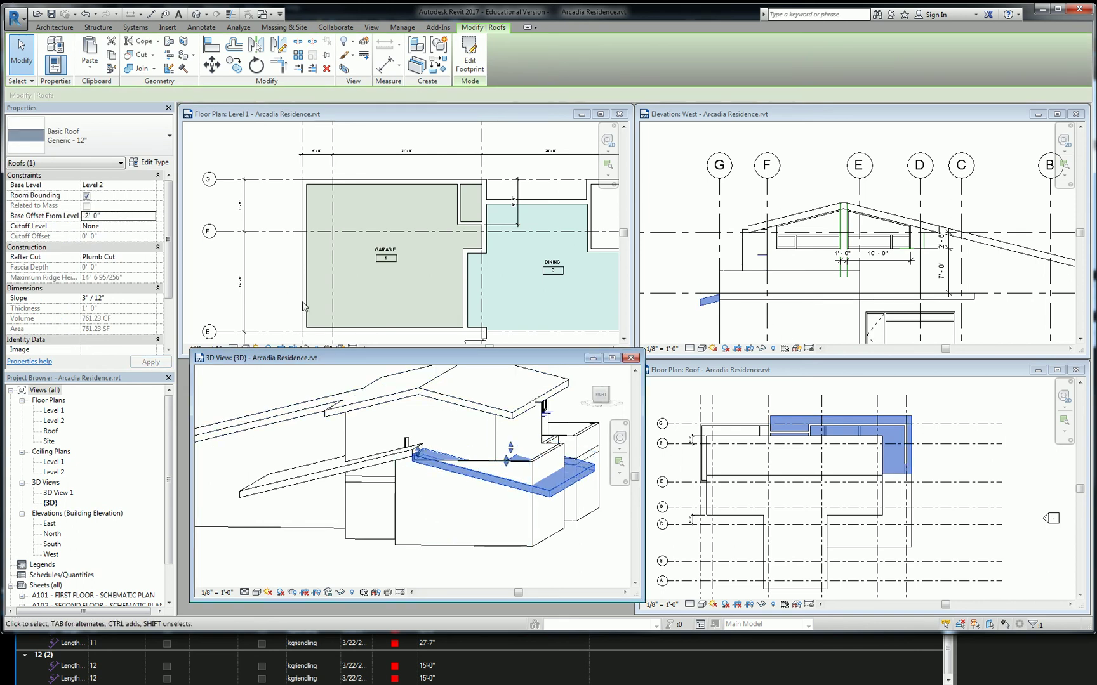
{"action": "left_click", "coordinate": [112, 216]}
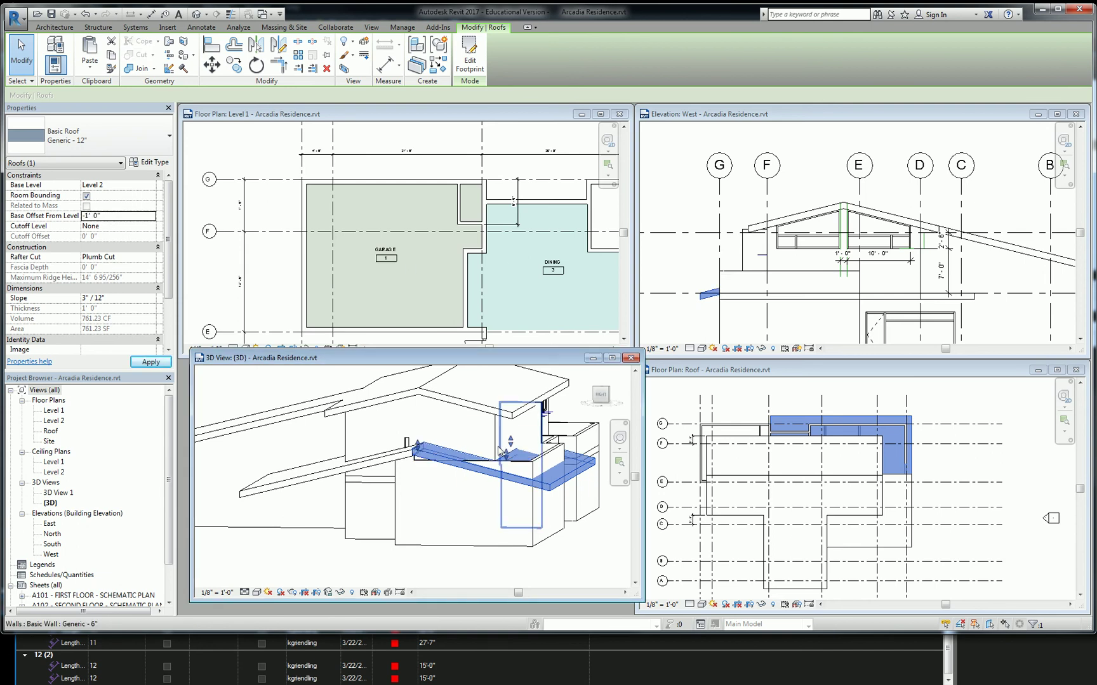
{"action": "key", "text": "Escape"}
{"action": "scroll", "coordinate": [412, 460], "scroll_direction": "up", "scroll_amount": 3}
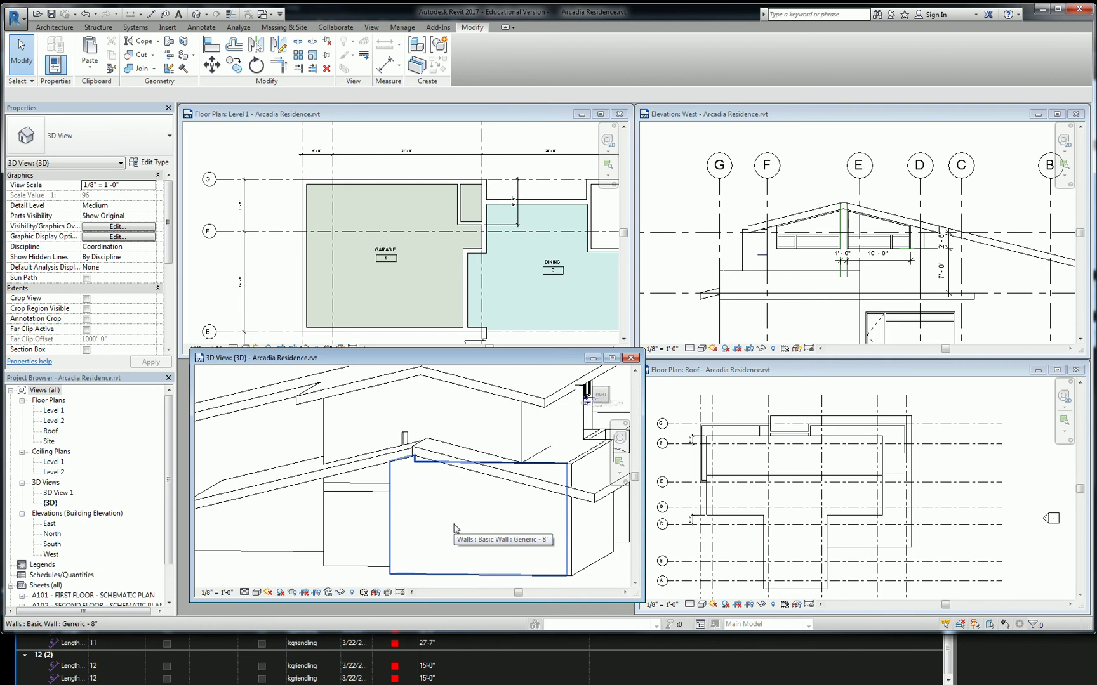
{"action": "scroll", "coordinate": [426, 487], "scroll_direction": "up", "scroll_amount": 4}
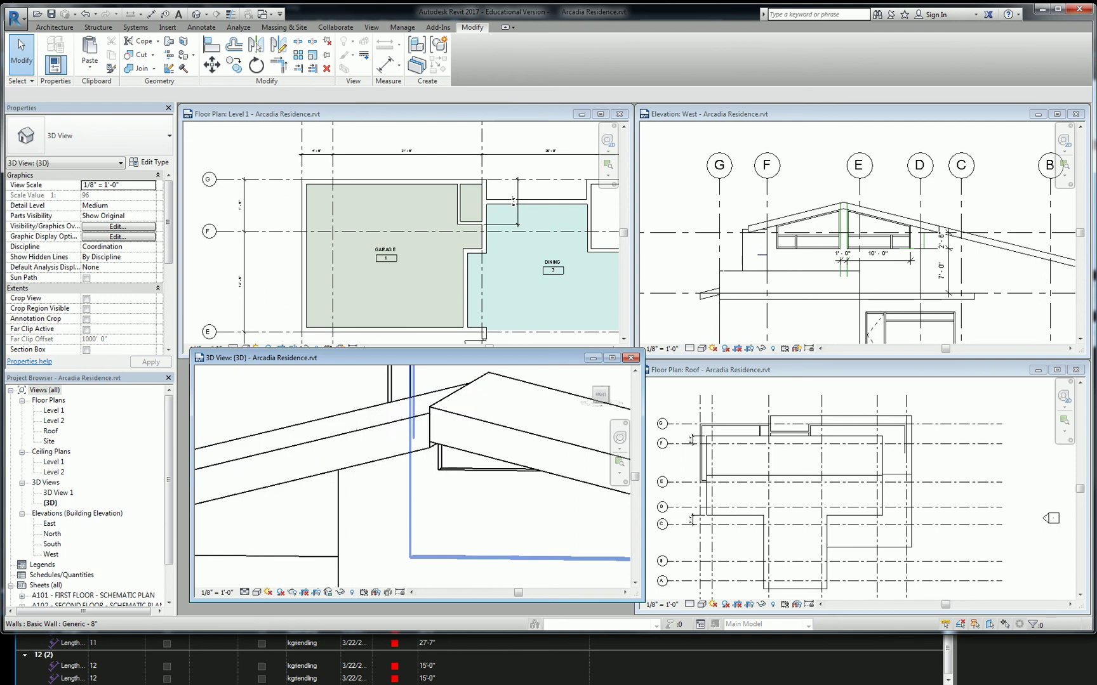
- Check the eave's 12-over-3 slope near tag D 6B on the PDF elevation, then return to Revit
{"action": "key", "text": "alt+Tab"}
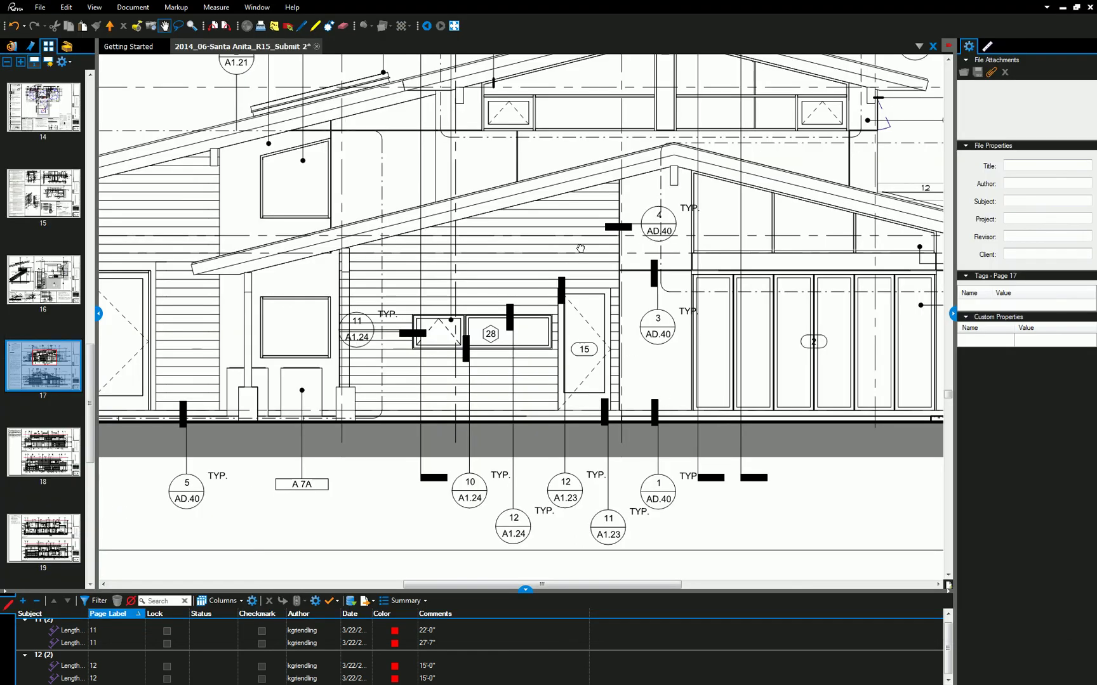
{"action": "scroll", "coordinate": [631, 350], "scroll_direction": "up", "scroll_amount": 4}
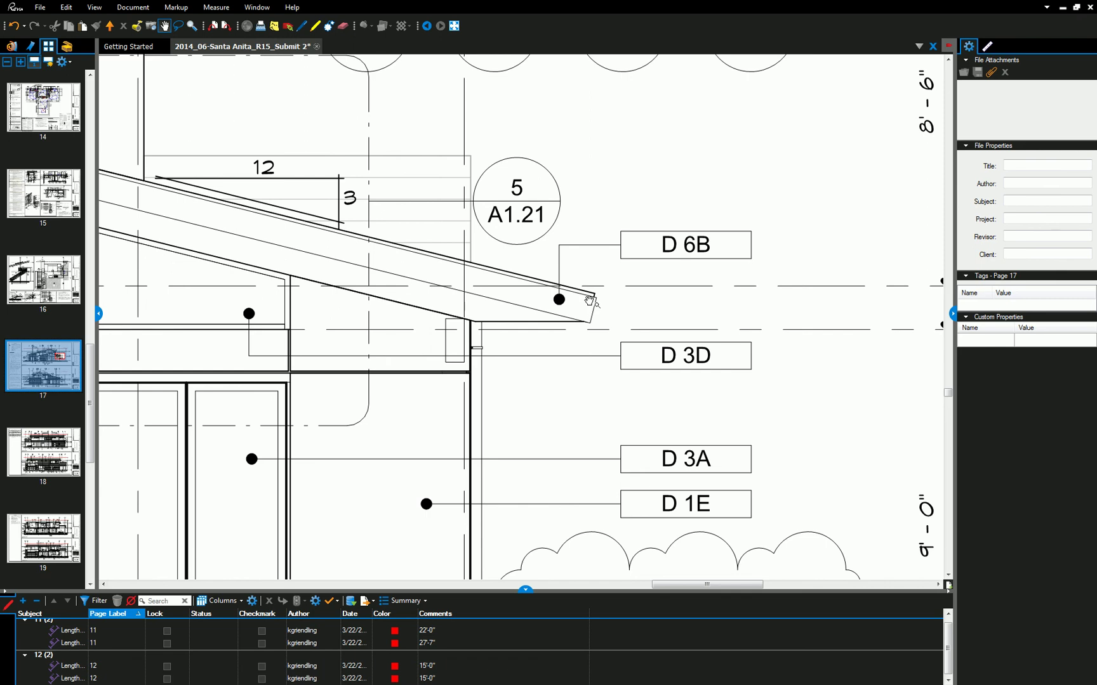
{"action": "scroll", "coordinate": [590, 289], "scroll_direction": "down", "scroll_amount": 3}
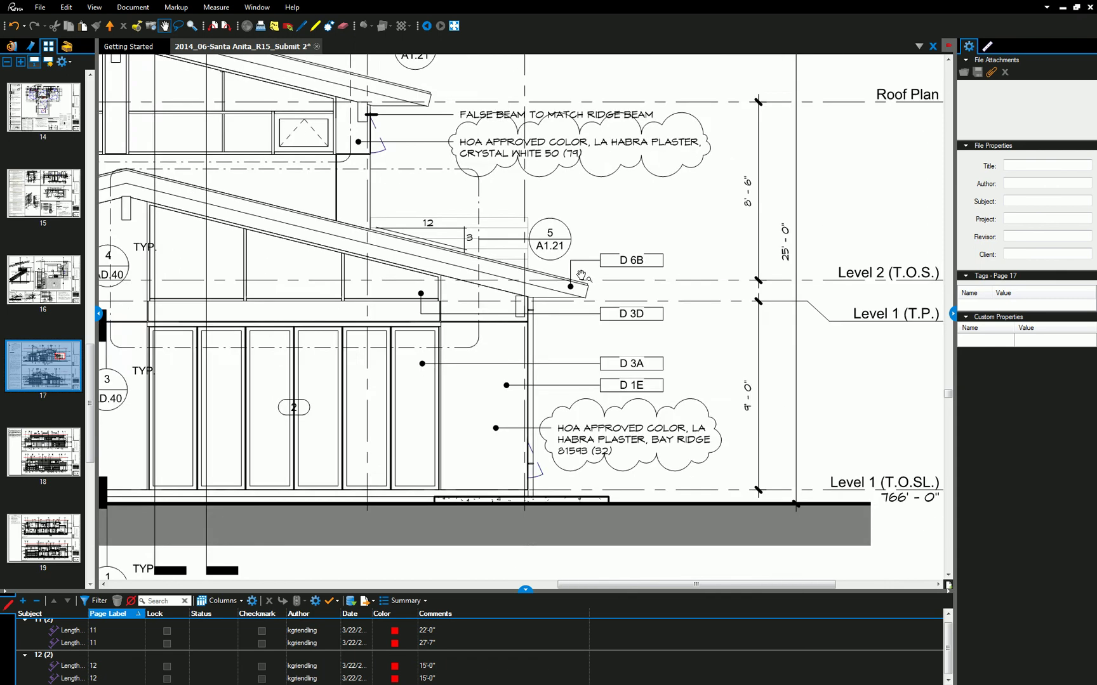
{"action": "scroll", "coordinate": [545, 393], "scroll_direction": "down", "scroll_amount": 3}
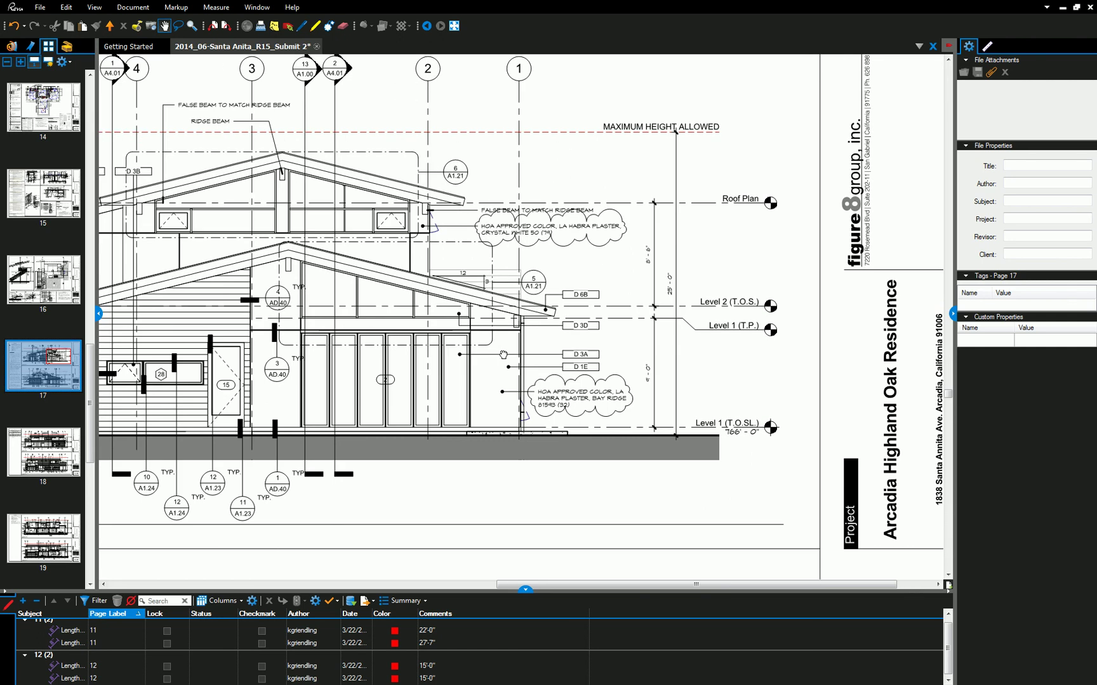
{"action": "scroll", "coordinate": [689, 348], "scroll_direction": "up", "scroll_amount": 2}
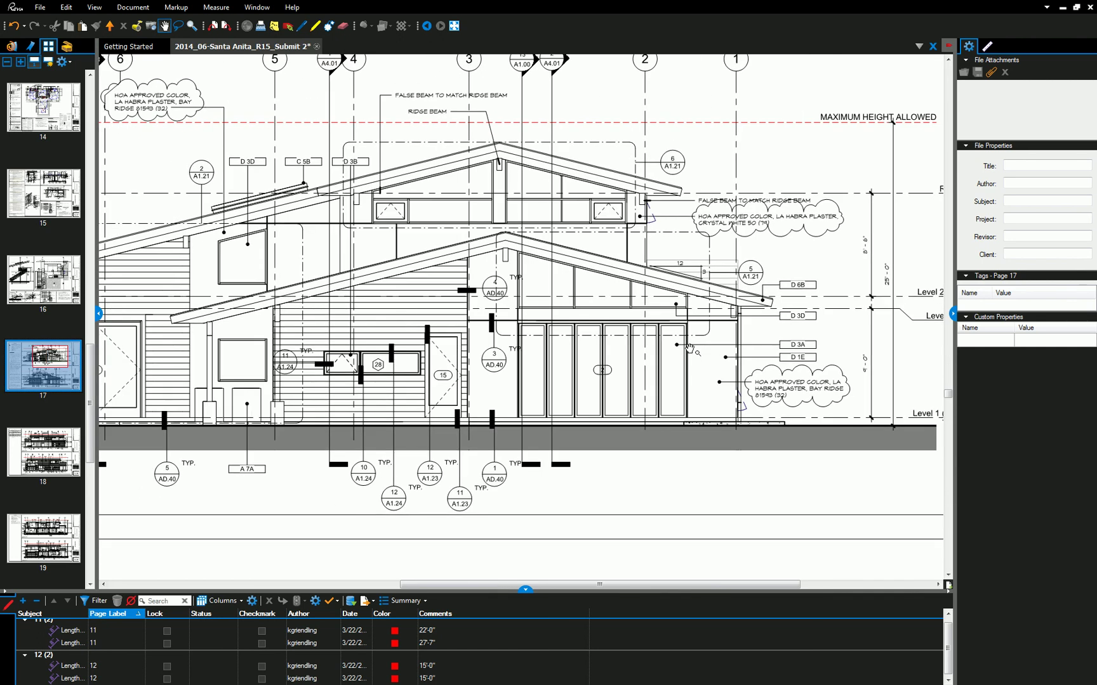
{"action": "key", "text": "alt+Tab"}
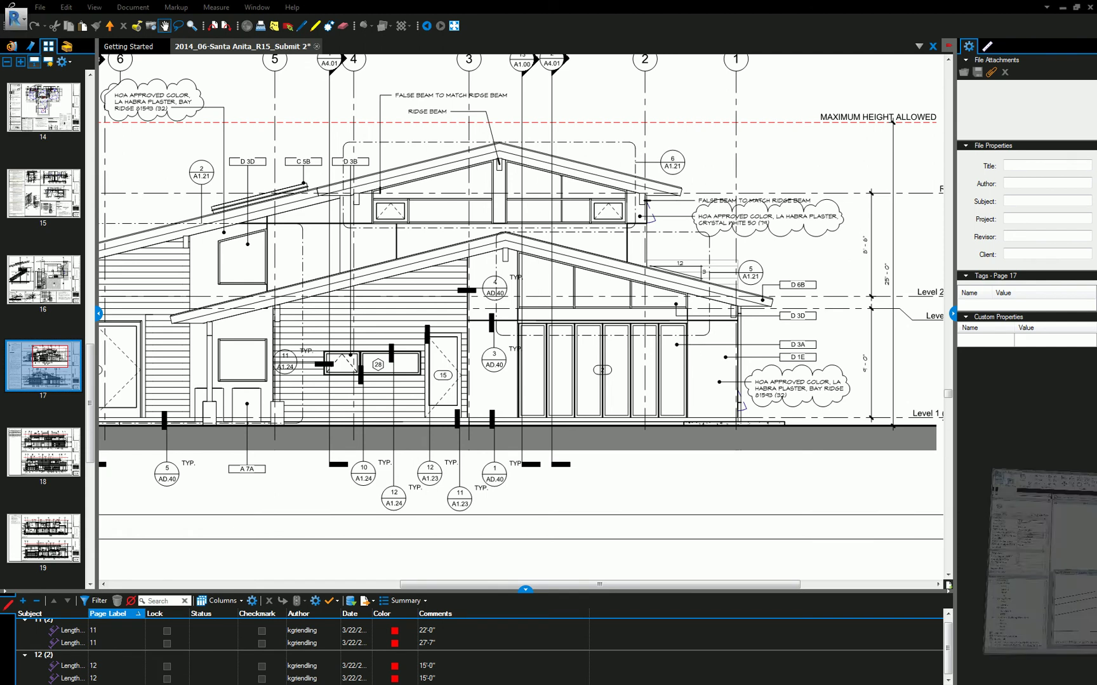
- Set the first roof's Base Offset From Level to -1' 2" and apply it
{"action": "left_click", "coordinate": [504, 432]}
{"action": "middle_click_drag", "start_coordinate": [505, 432], "coordinate": [419, 419], "text": "shift"}
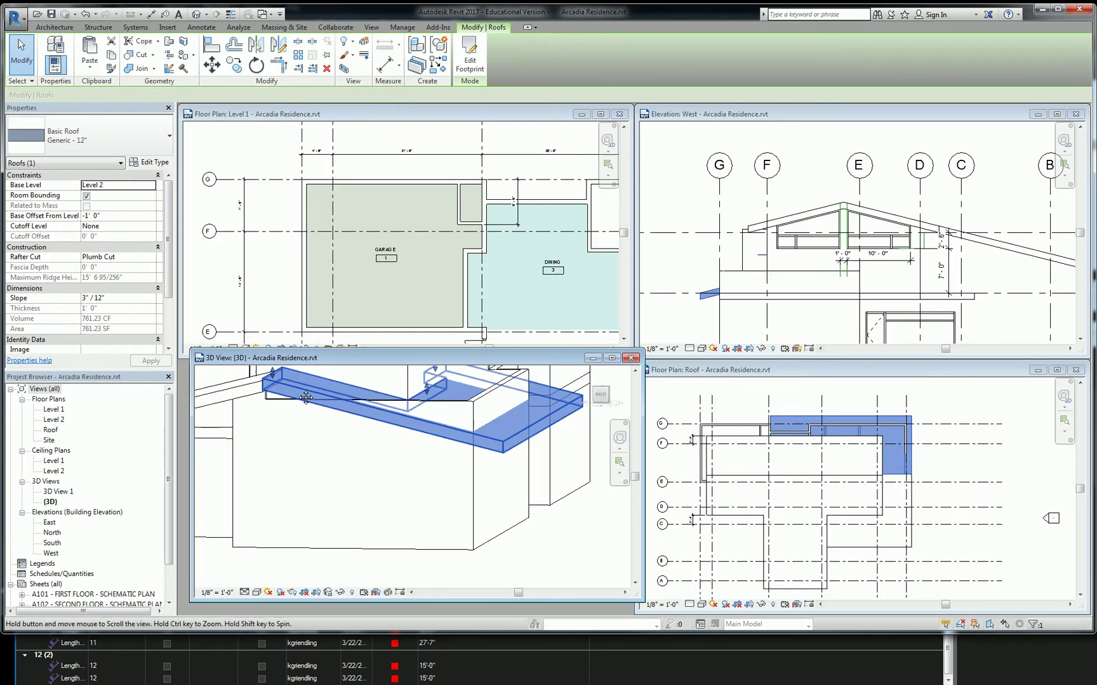
{"action": "left_click", "coordinate": [99, 216]}
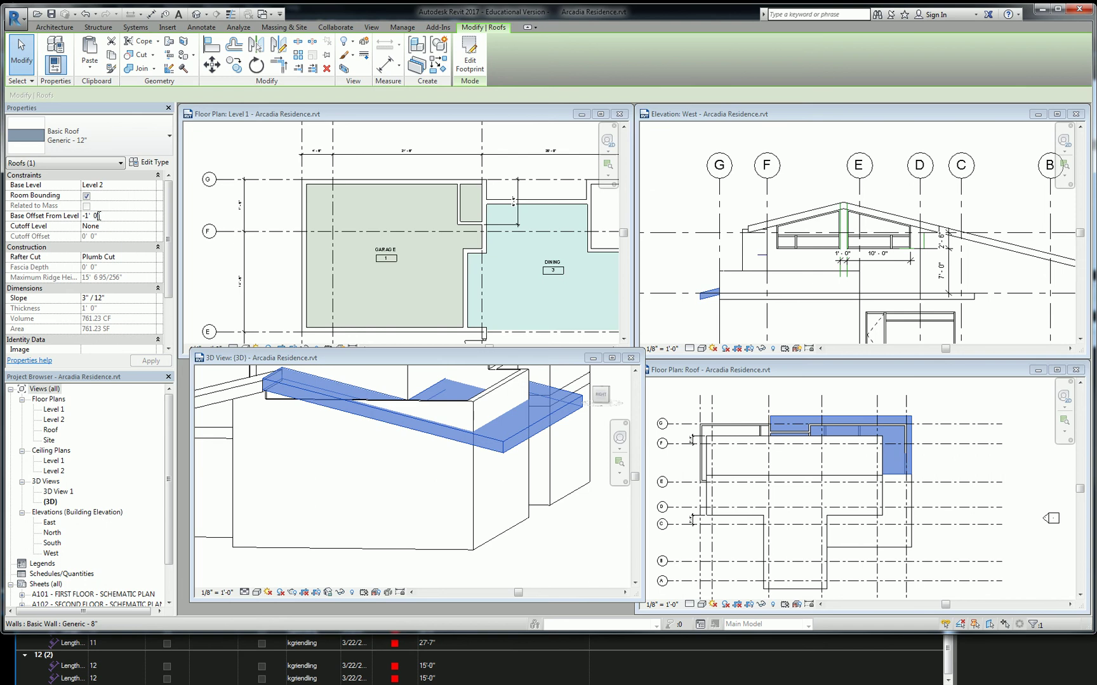
{"action": "key", "text": "BackSpace"}
{"action": "key", "text": "BackSpace"}
{"action": "left_click", "coordinate": [690, 296]}
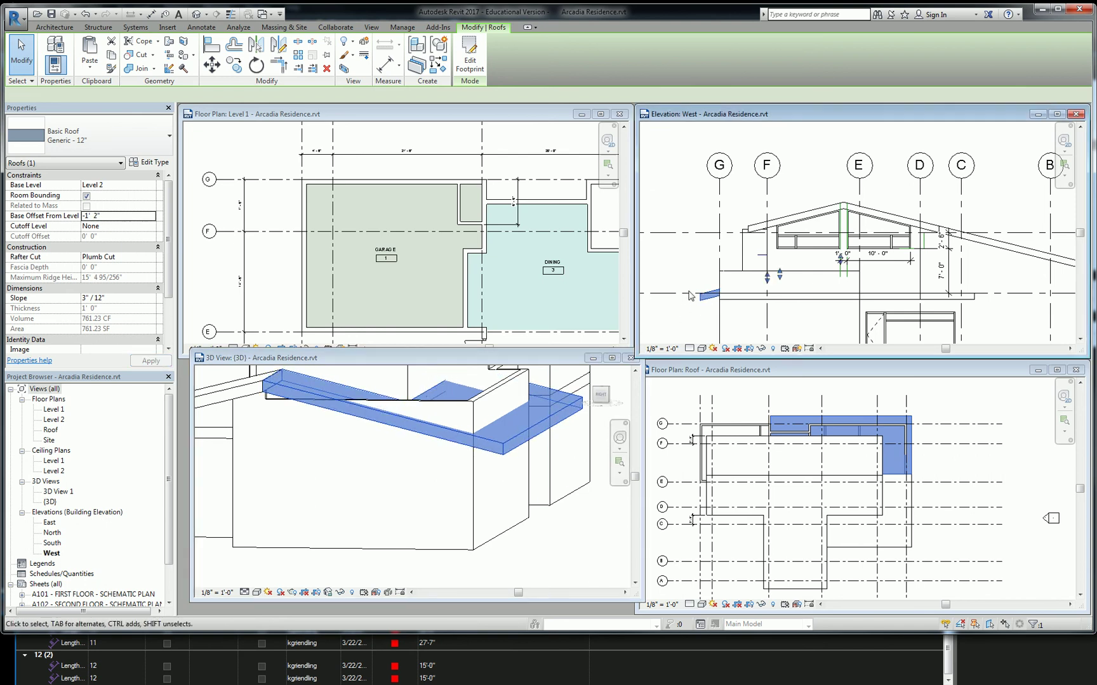
{"action": "scroll", "coordinate": [691, 295], "scroll_direction": "up", "scroll_amount": 5}
{"action": "key", "text": "Escape"}
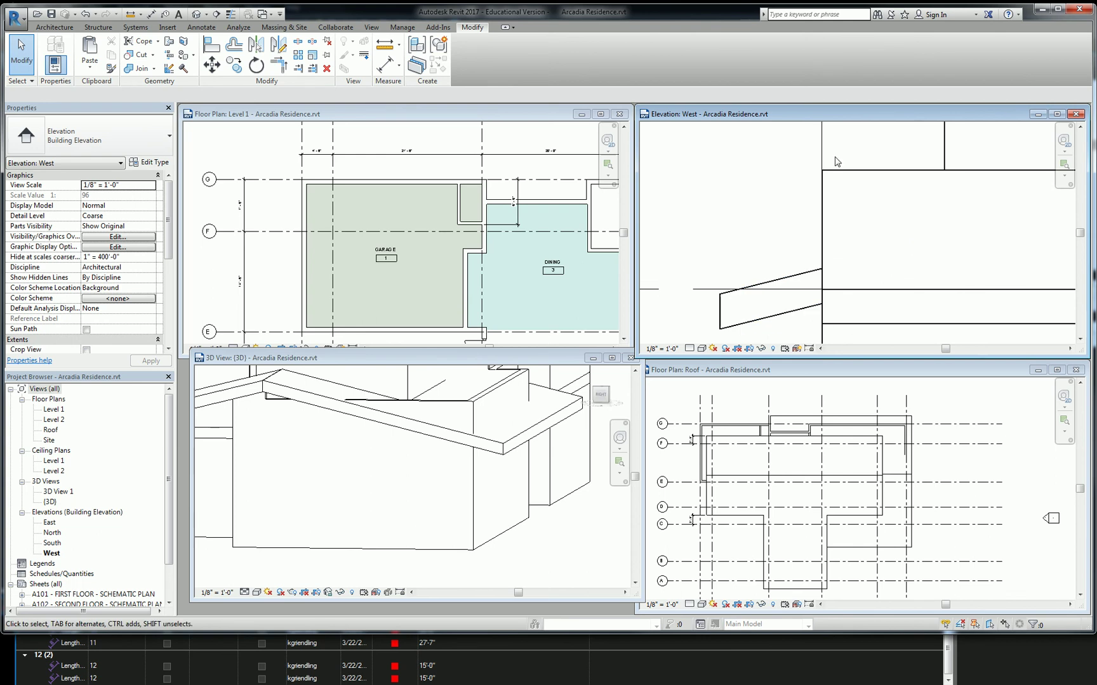
- Close the West elevation and open the East elevation from its marker
{"action": "left_click", "coordinate": [1075, 114]}
{"action": "scroll", "coordinate": [308, 220], "scroll_direction": "down", "scroll_amount": 3}
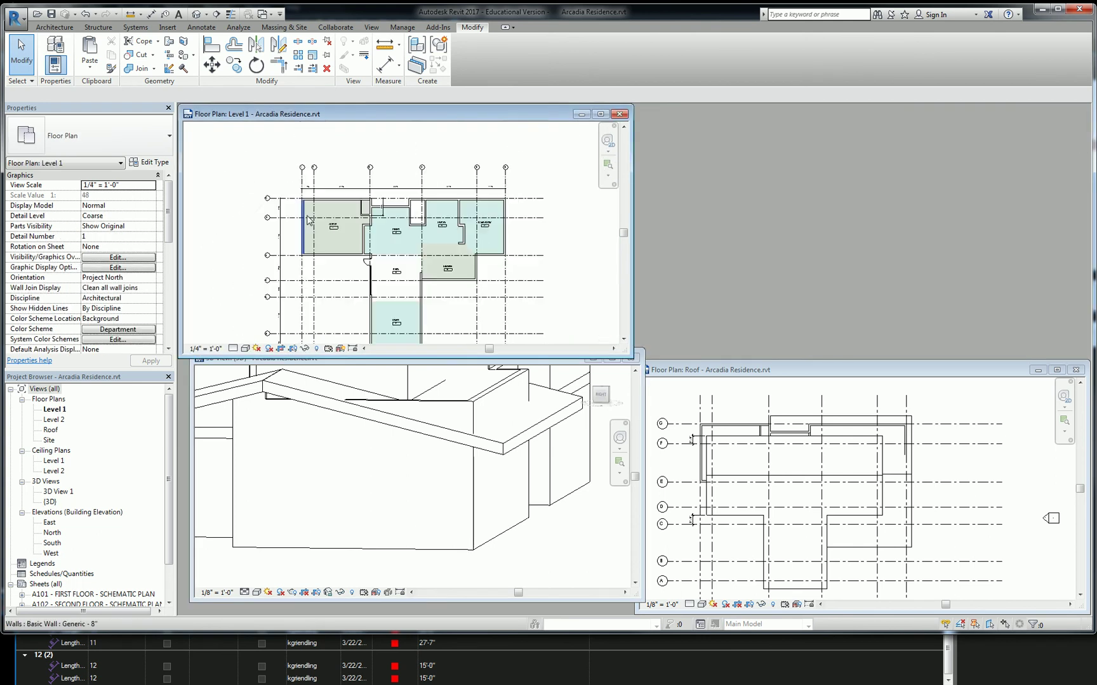
{"action": "scroll", "coordinate": [308, 221], "scroll_direction": "down", "scroll_amount": 2}
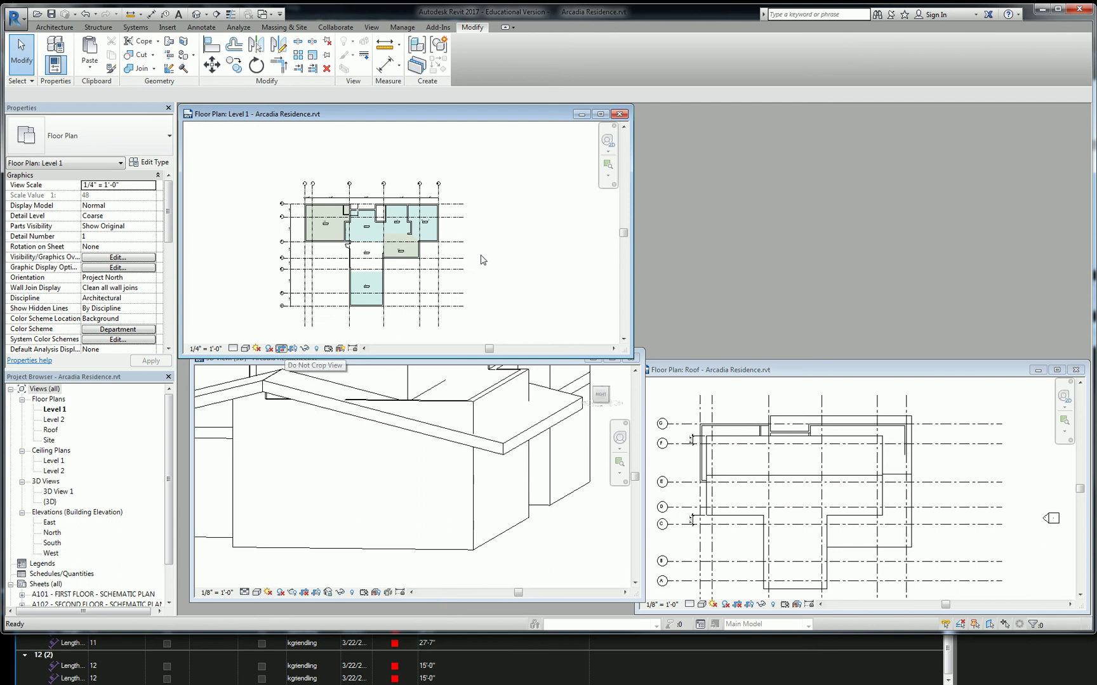
{"action": "scroll", "coordinate": [533, 272], "scroll_direction": "up", "scroll_amount": 2}
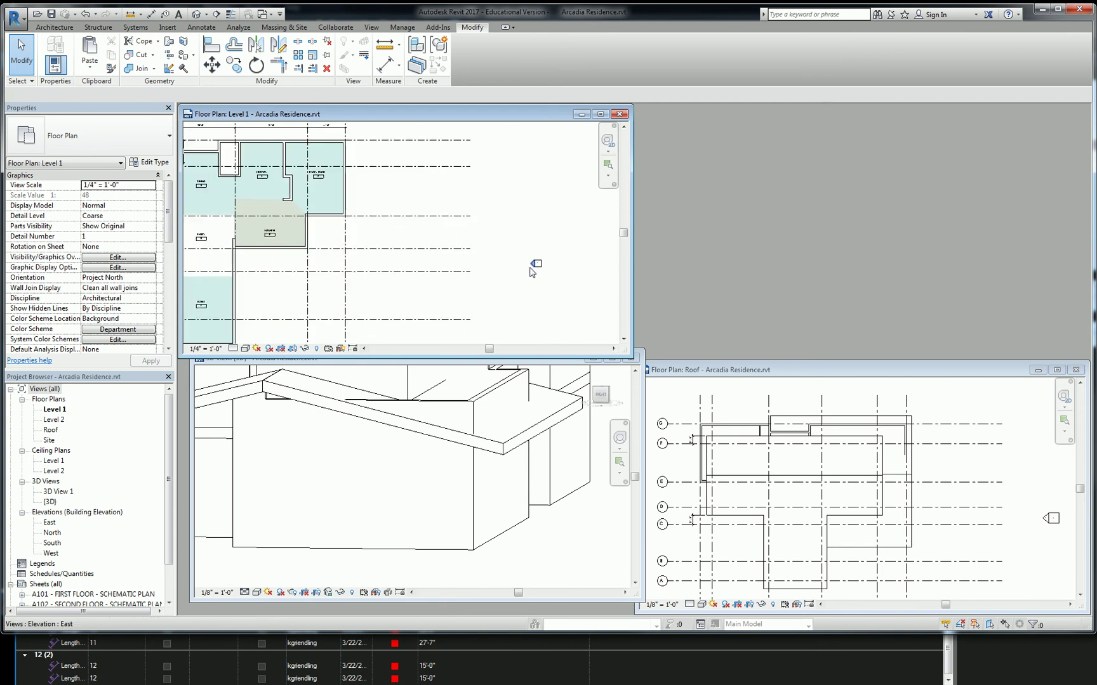
{"action": "right_click", "coordinate": [533, 269]}
{"action": "left_click", "coordinate": [581, 321]}
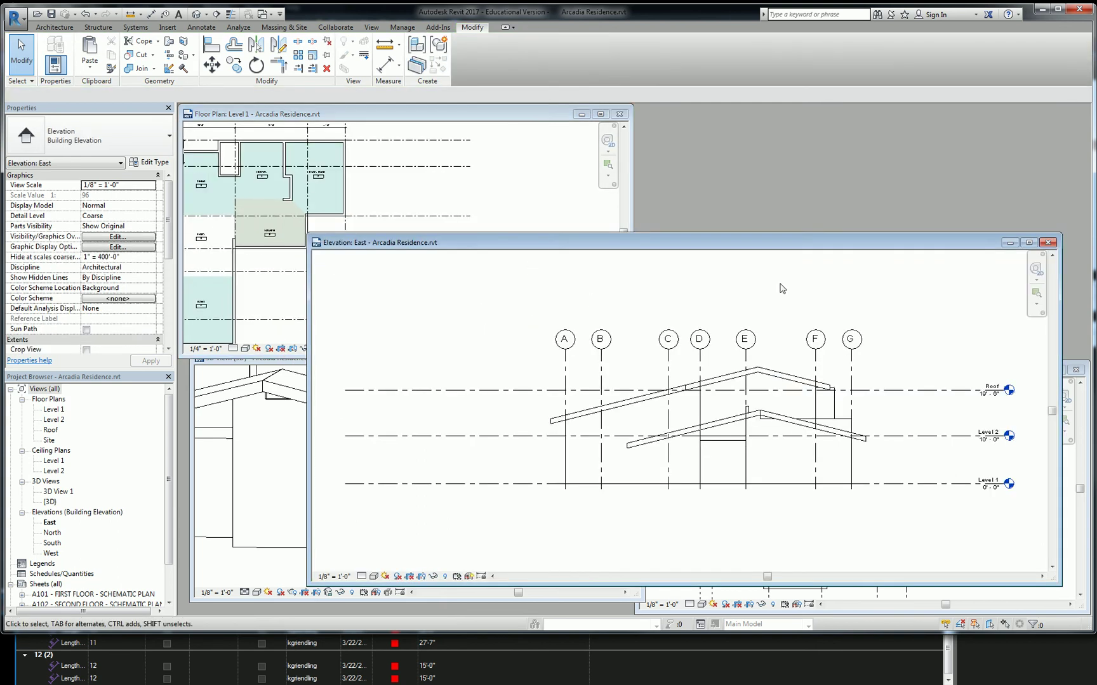
- Reposition the East elevation window and compare it against the PDF elevation
{"action": "left_click_drag", "start_coordinate": [782, 246], "coordinate": [801, 122]}
{"action": "scroll", "coordinate": [653, 335], "scroll_direction": "up", "scroll_amount": 7}
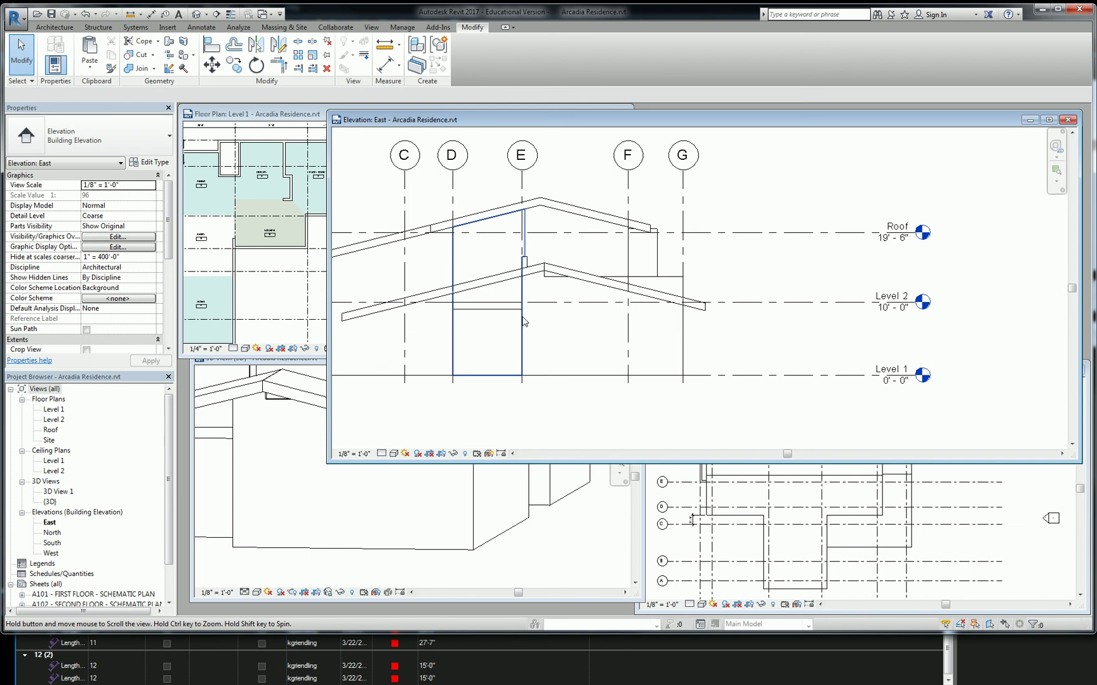
{"action": "scroll", "coordinate": [692, 310], "scroll_direction": "up", "scroll_amount": 2}
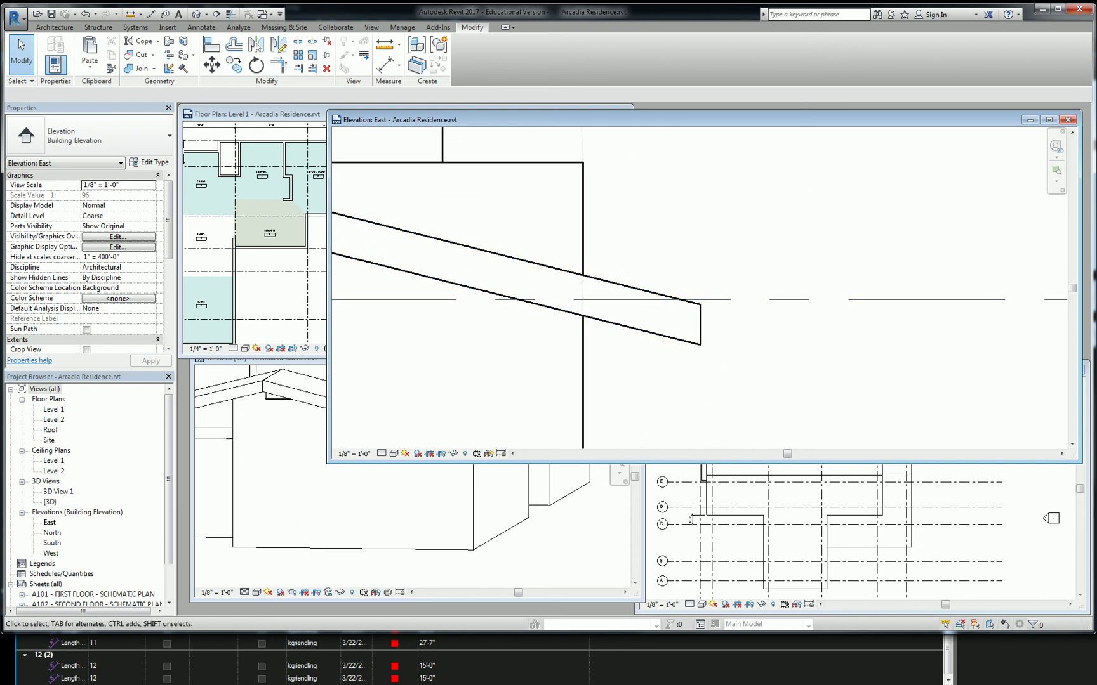
{"action": "key", "text": "alt+Tab"}
{"action": "scroll", "coordinate": [773, 292], "scroll_direction": "up", "scroll_amount": 5}
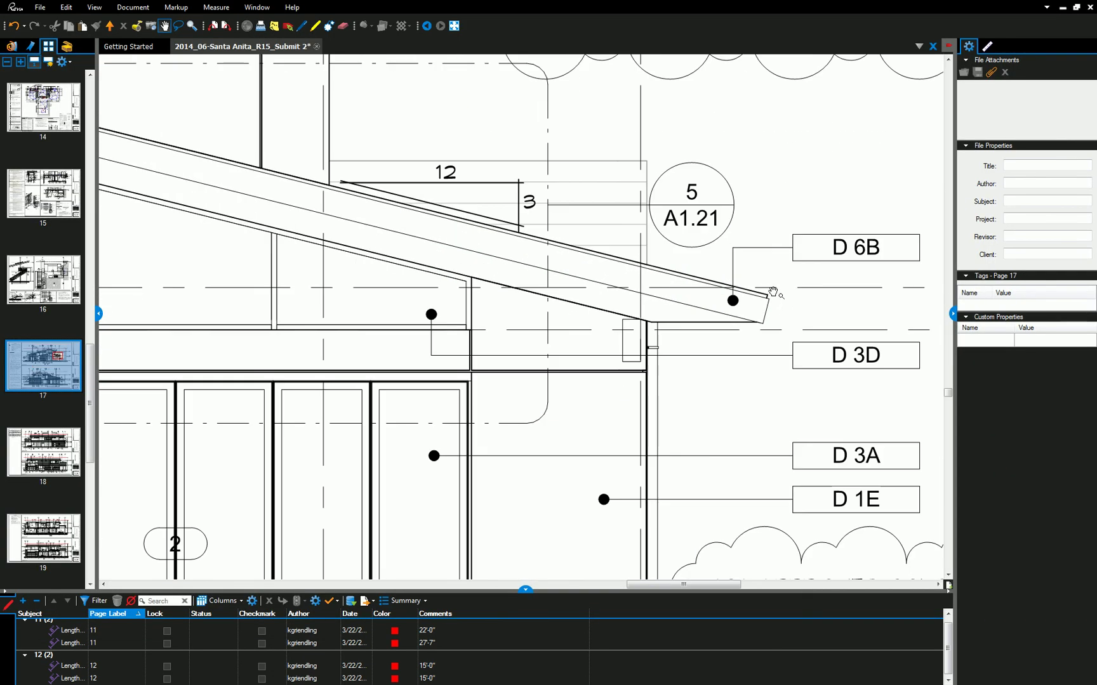
{"action": "key", "text": "alt+Tab"}
{"action": "scroll", "coordinate": [773, 418], "scroll_direction": "down", "scroll_amount": 5}
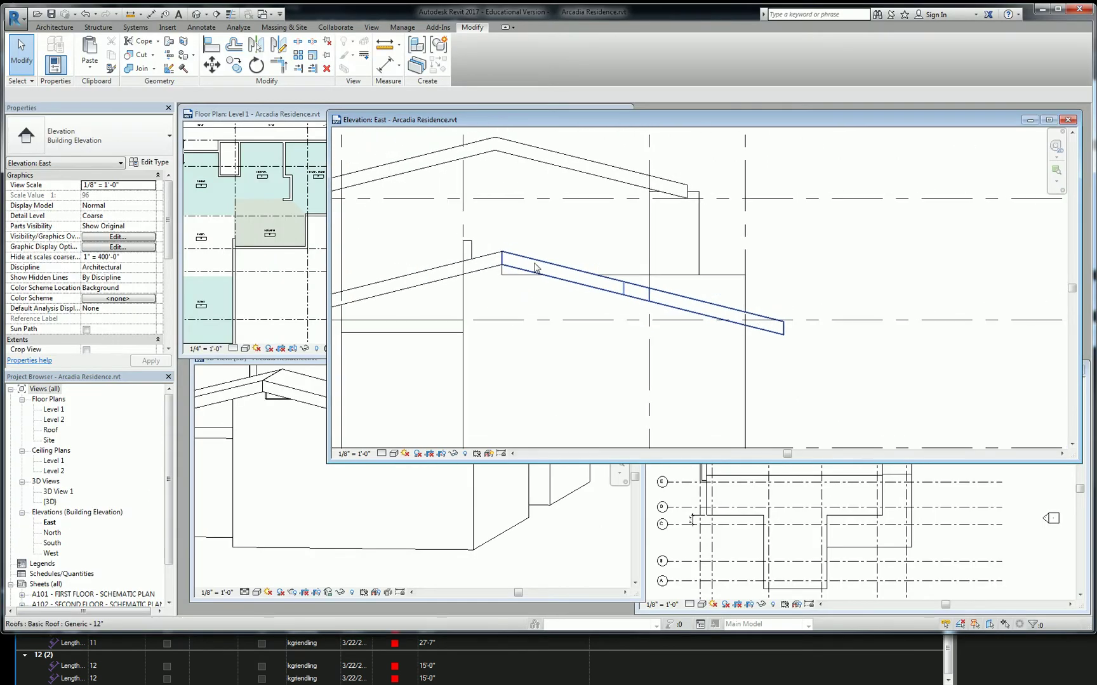
- Switch the East elevation display to thin lines with TL
{"action": "scroll", "coordinate": [506, 256], "scroll_direction": "up", "scroll_amount": 5}
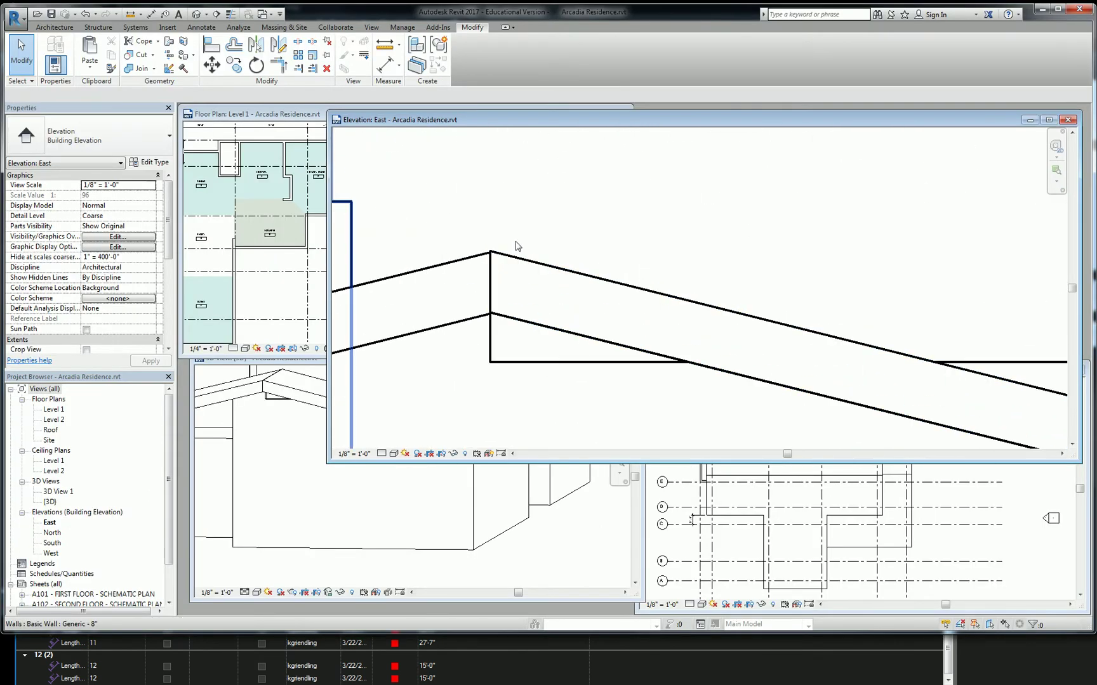
{"action": "key", "text": "t"}
{"action": "key", "text": "l"}
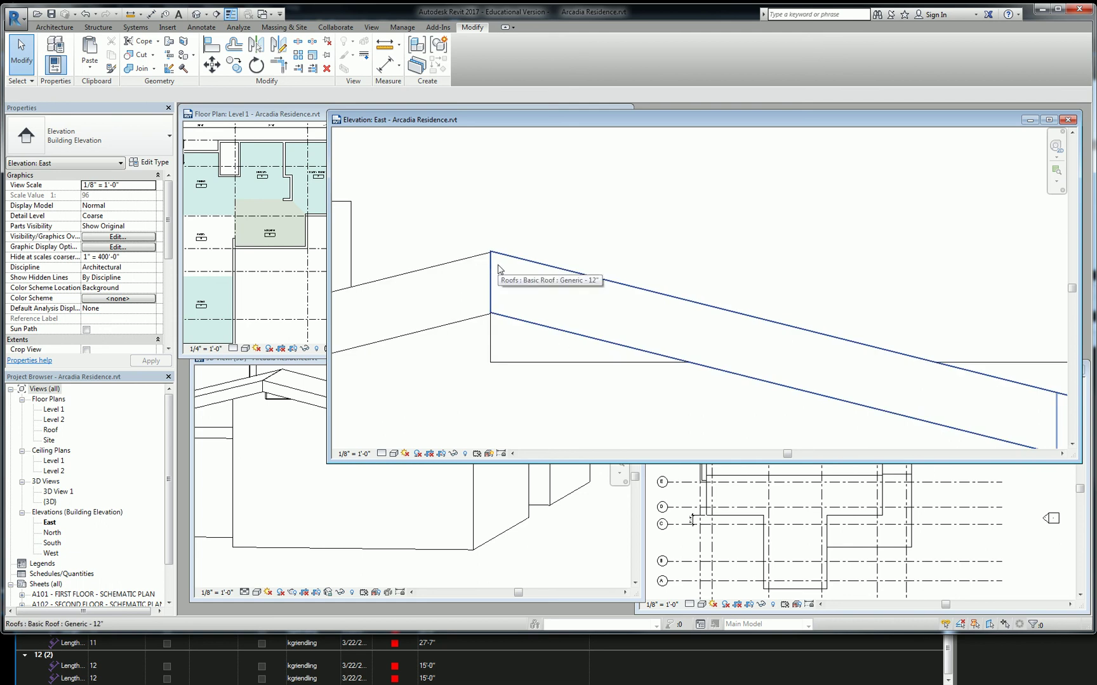
- Select the lower roof and open its footprint sketch from the Roof plan
{"action": "left_click", "coordinate": [492, 260]}
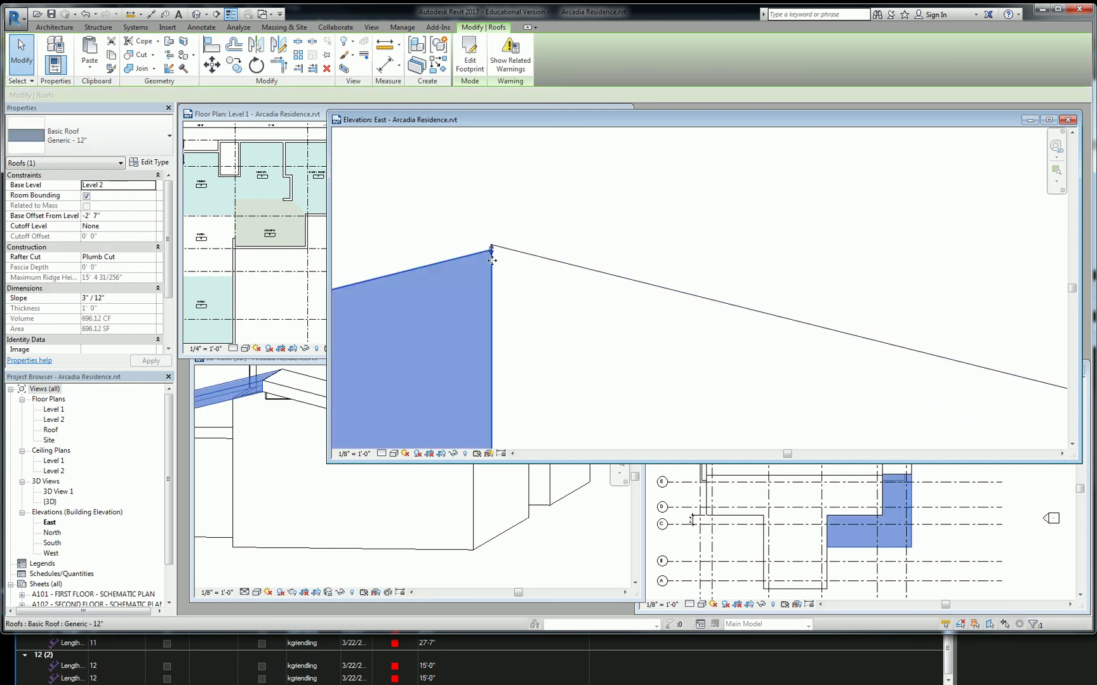
{"action": "left_click", "coordinate": [301, 274]}
{"action": "left_click", "coordinate": [863, 520]}
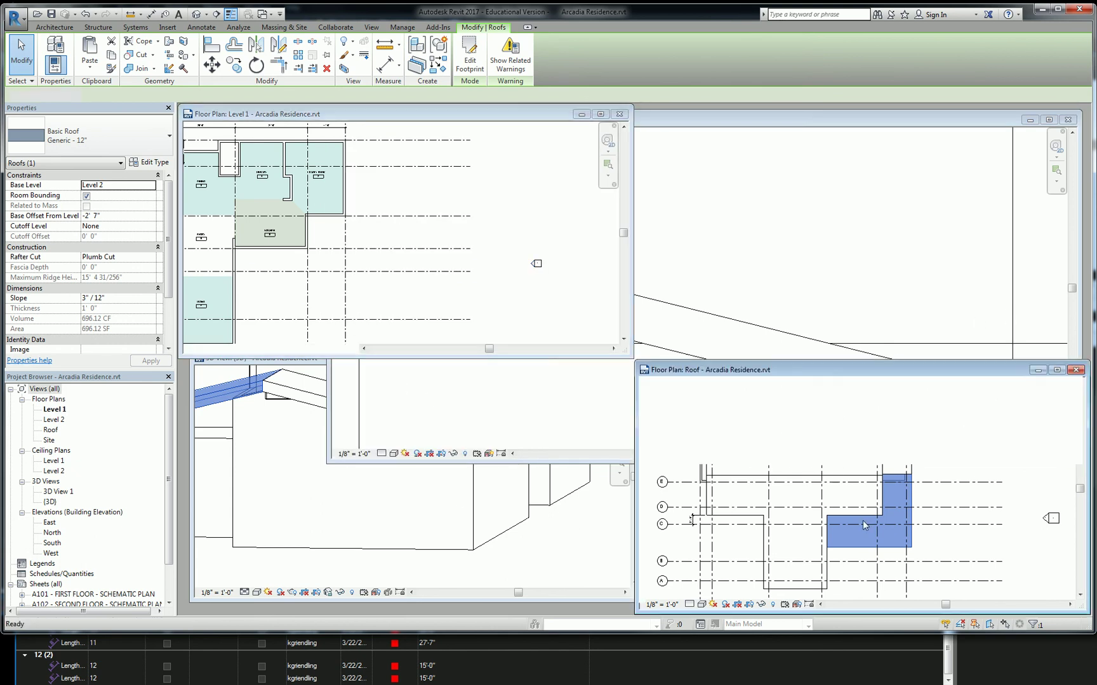
{"action": "scroll", "coordinate": [854, 447], "scroll_direction": "up", "scroll_amount": 4}
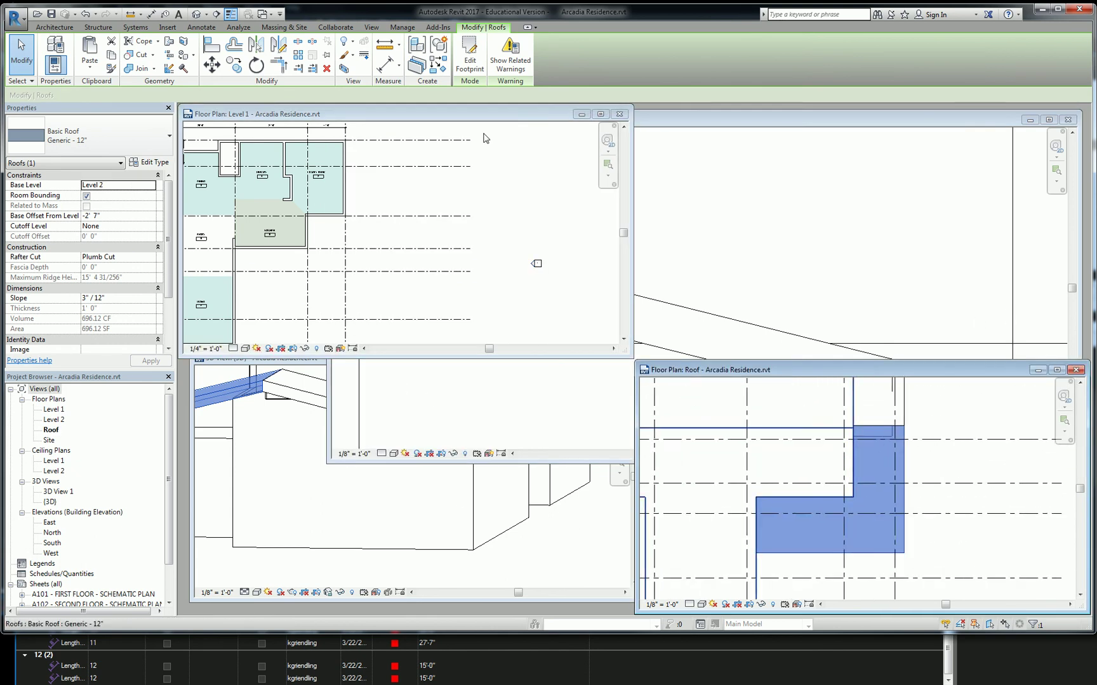
{"action": "left_click", "coordinate": [470, 56]}
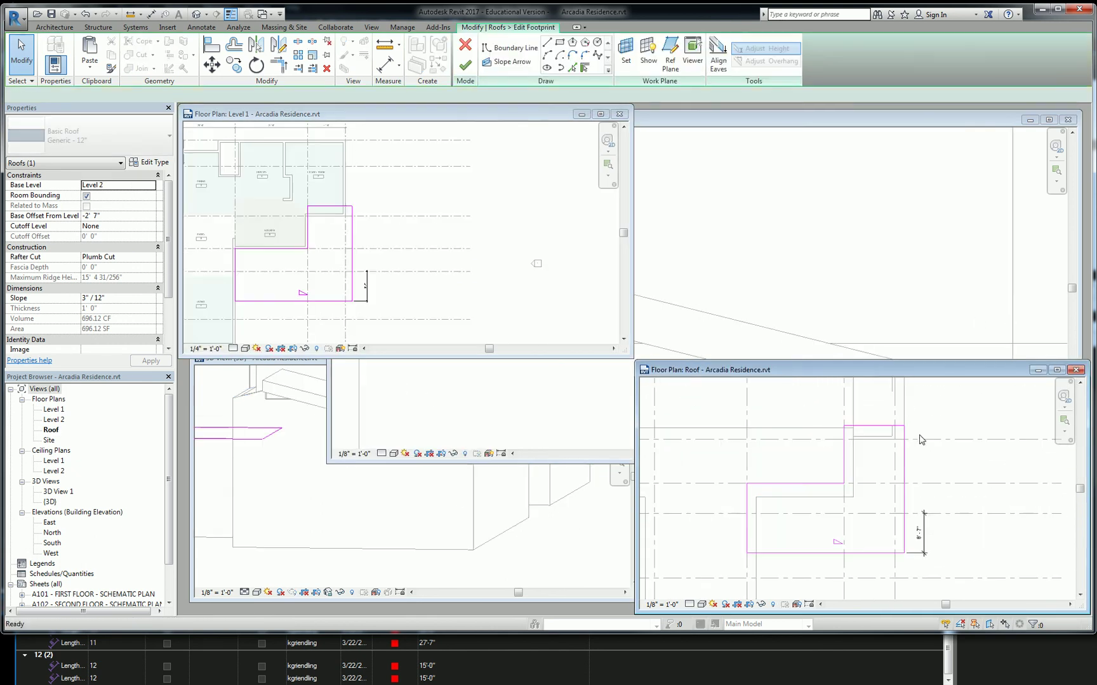
- Enlarge the Roof plan, inspect the footprint's bottom boundary line, then cancel the sketch unchanged
{"action": "double_click", "coordinate": [863, 370]}
{"action": "scroll", "coordinate": [345, 161], "scroll_direction": "up", "scroll_amount": 3}
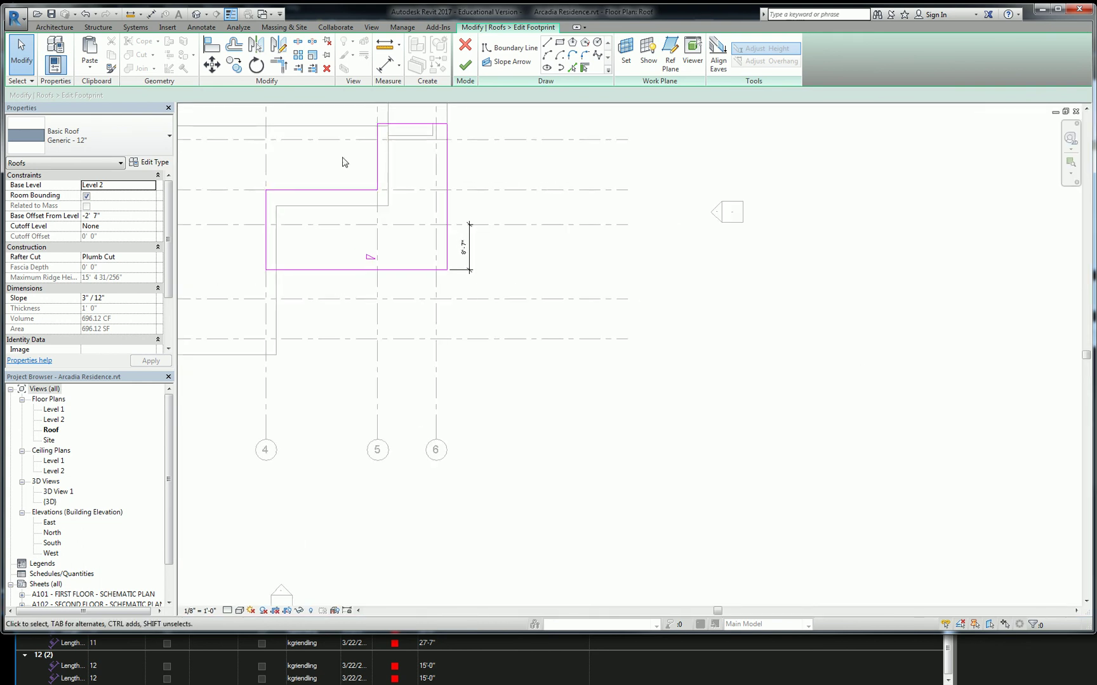
{"action": "scroll", "coordinate": [513, 362], "scroll_direction": "up", "scroll_amount": 2}
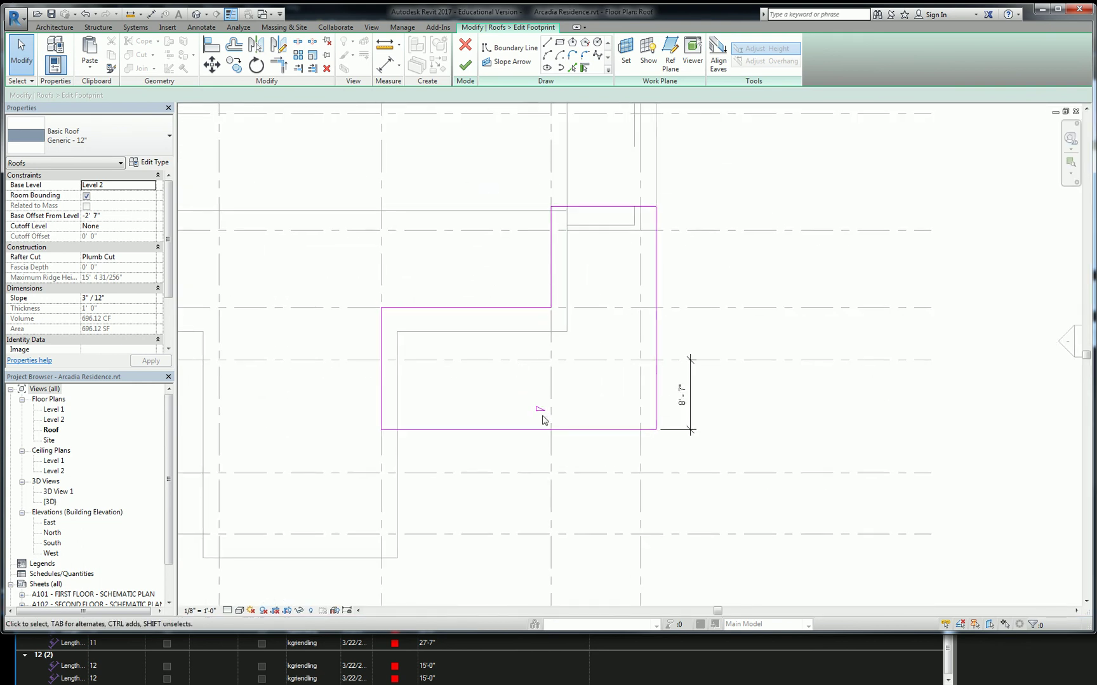
{"action": "left_click", "coordinate": [530, 430]}
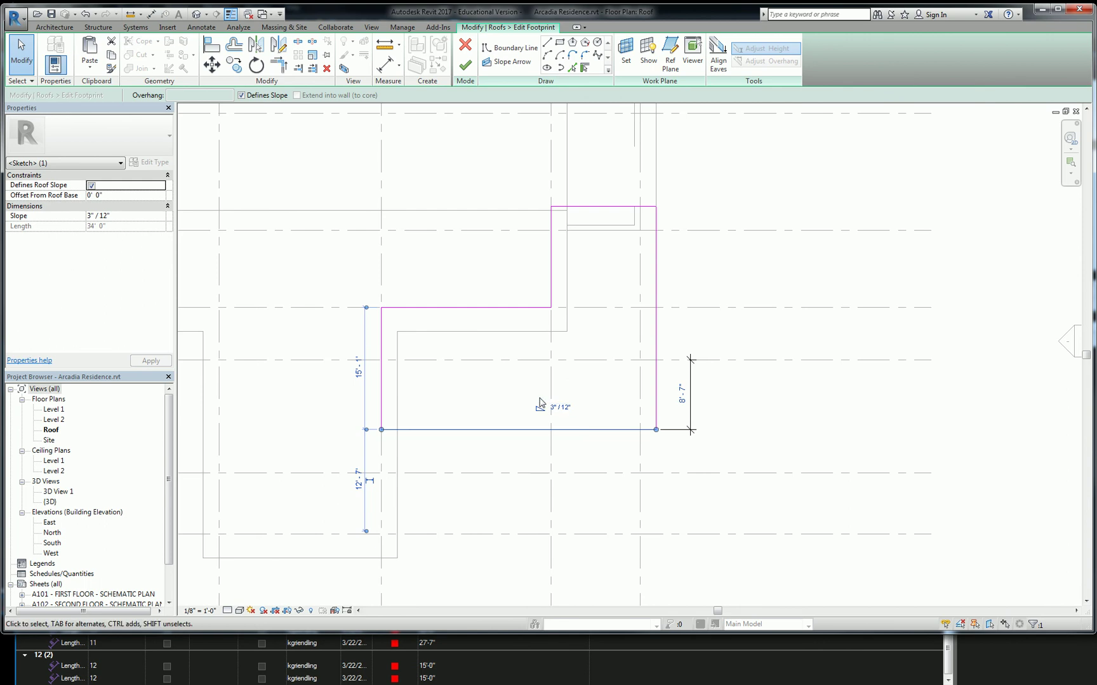
{"action": "left_click", "coordinate": [465, 44]}
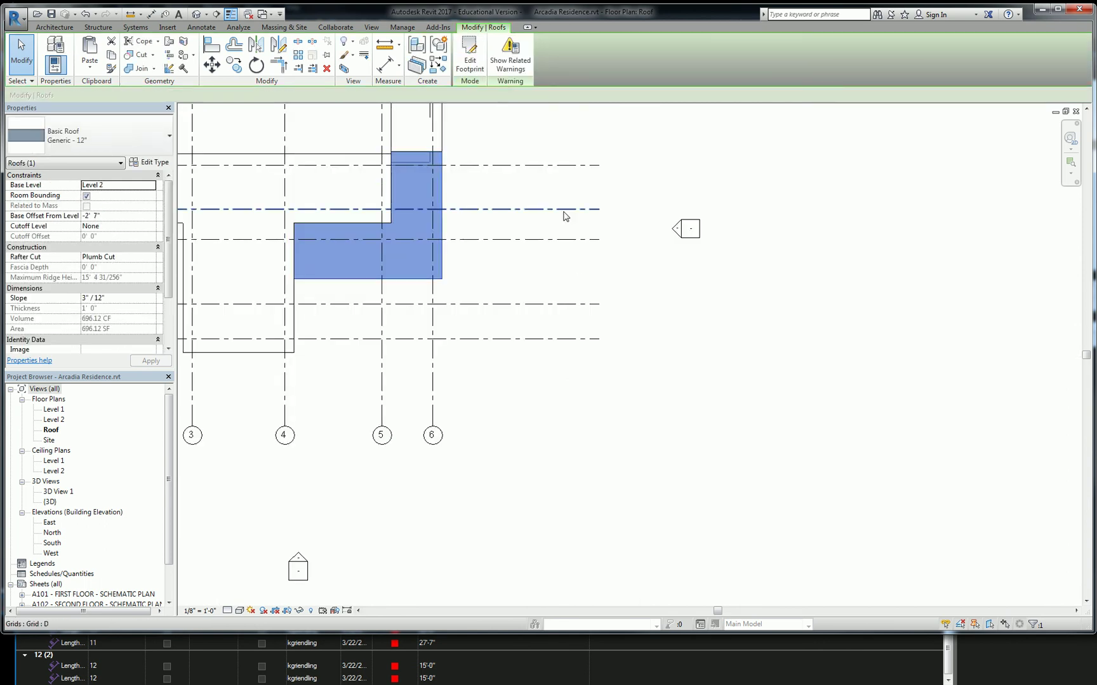
- Select the lower roof in the East elevation, start and cancel Move (MV), then zoom out
{"action": "key", "text": "Escape"}
{"action": "left_click", "coordinate": [547, 443]}
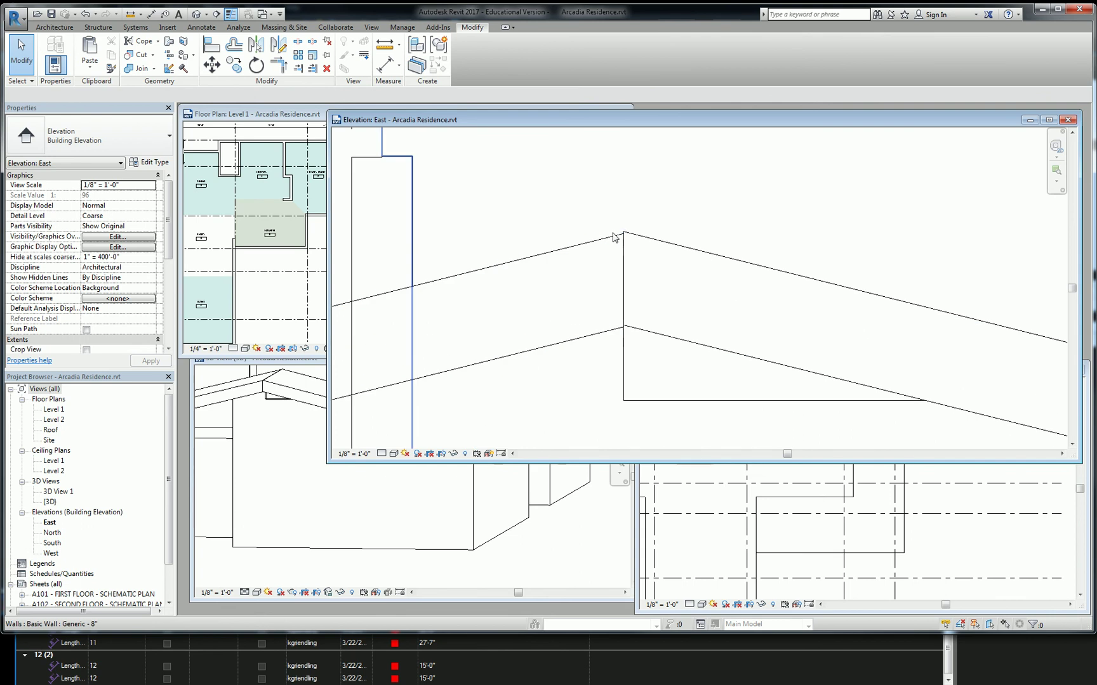
{"action": "left_click", "coordinate": [613, 237]}
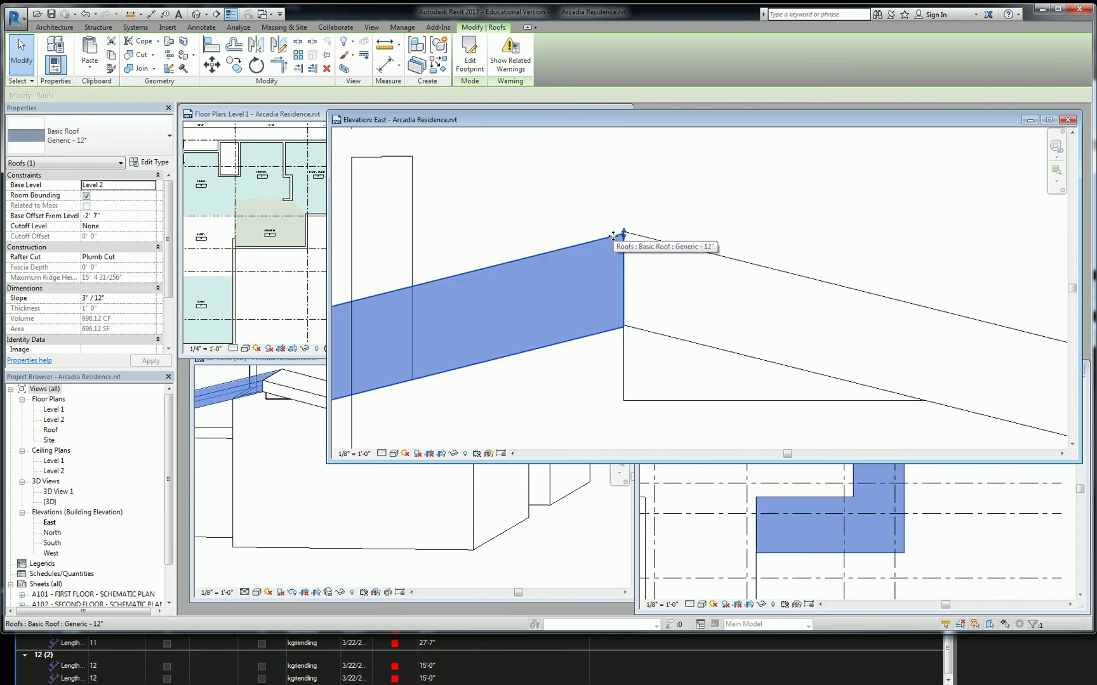
{"action": "scroll", "coordinate": [619, 233], "scroll_direction": "up", "scroll_amount": 3}
{"action": "key", "text": "m"}
{"action": "key", "text": "v"}
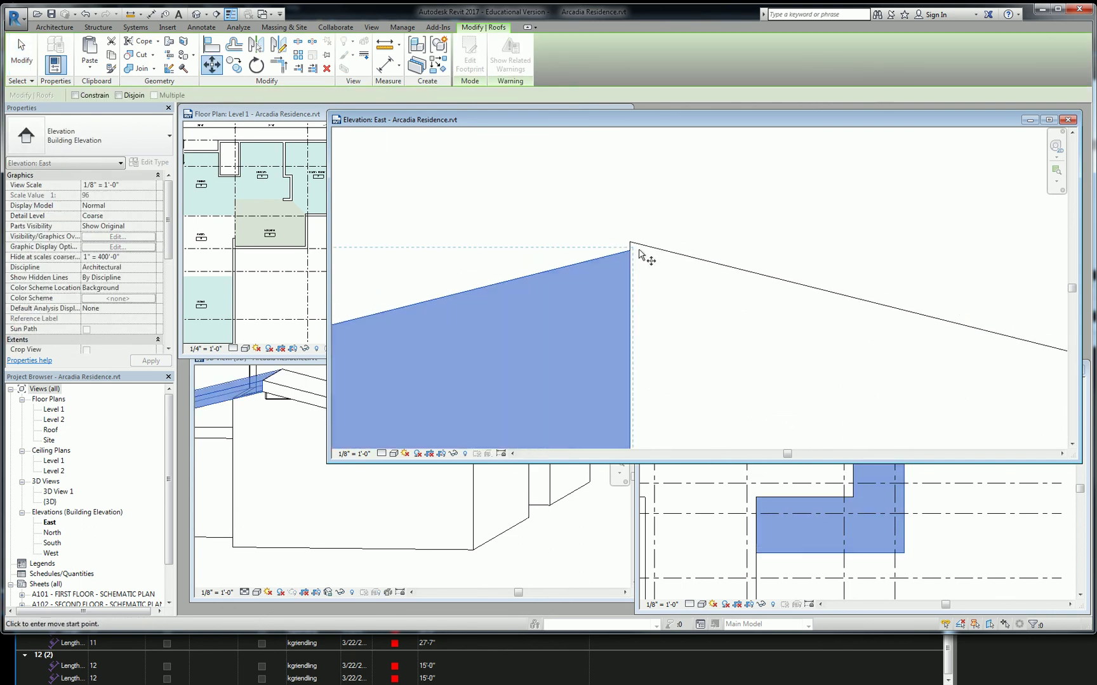
{"action": "key", "text": "Escape"}
{"action": "key", "text": "Escape"}
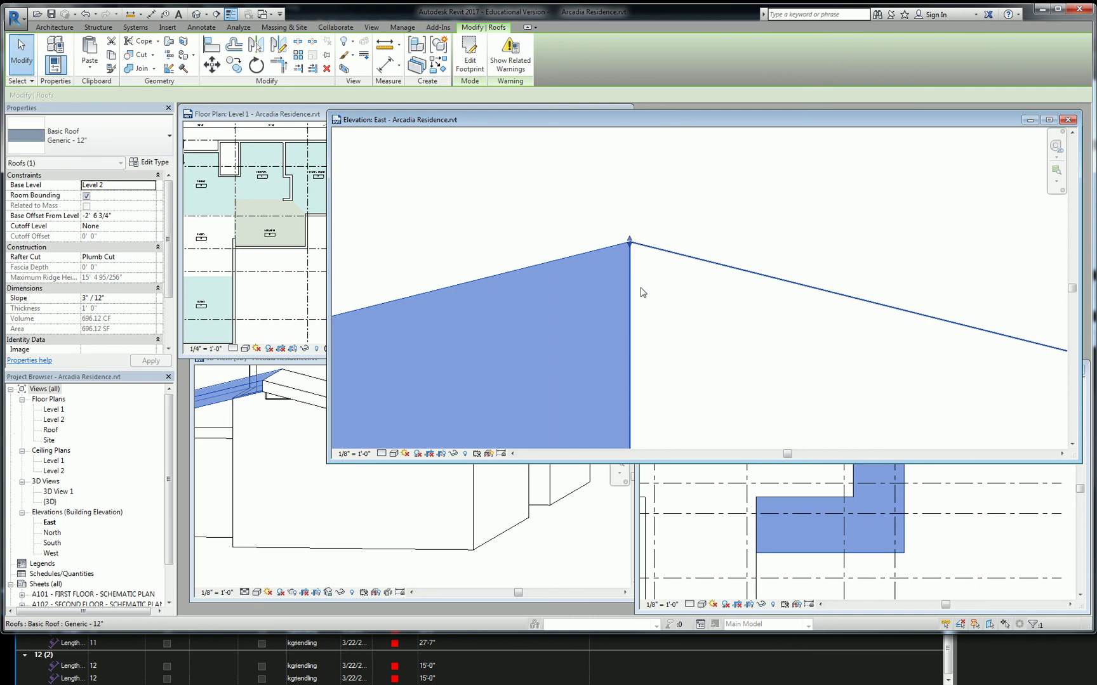
{"action": "scroll", "coordinate": [642, 290], "scroll_direction": "down", "scroll_amount": 3}
{"action": "scroll", "coordinate": [646, 295], "scroll_direction": "down", "scroll_amount": 3}
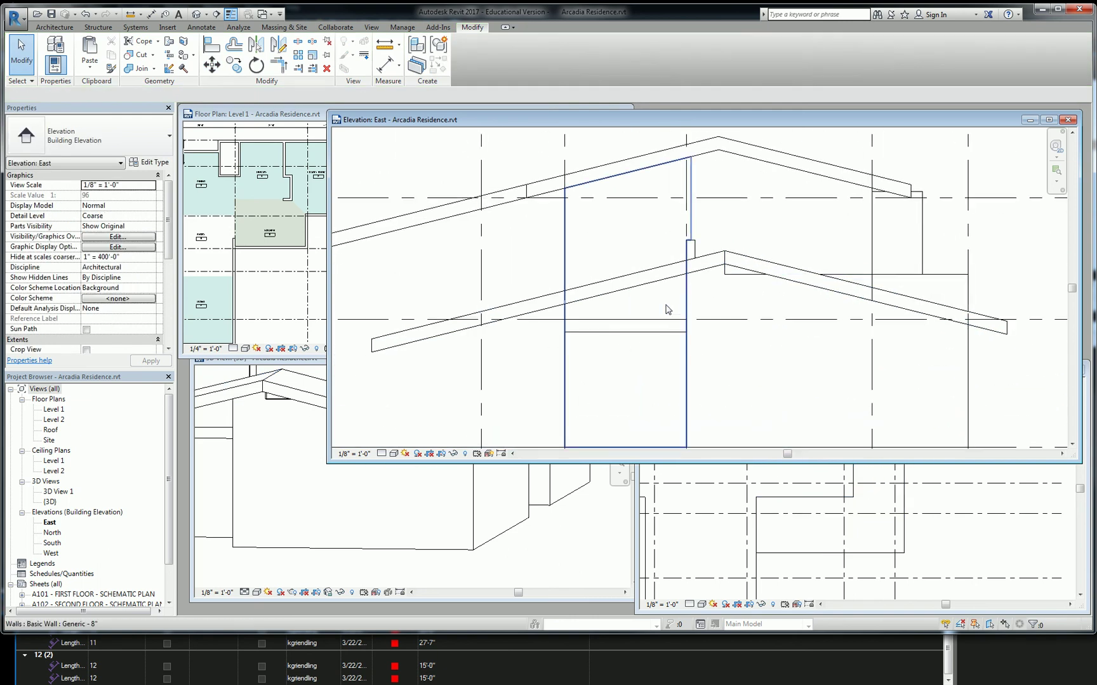
{"action": "scroll", "coordinate": [668, 310], "scroll_direction": "down", "scroll_amount": 2}
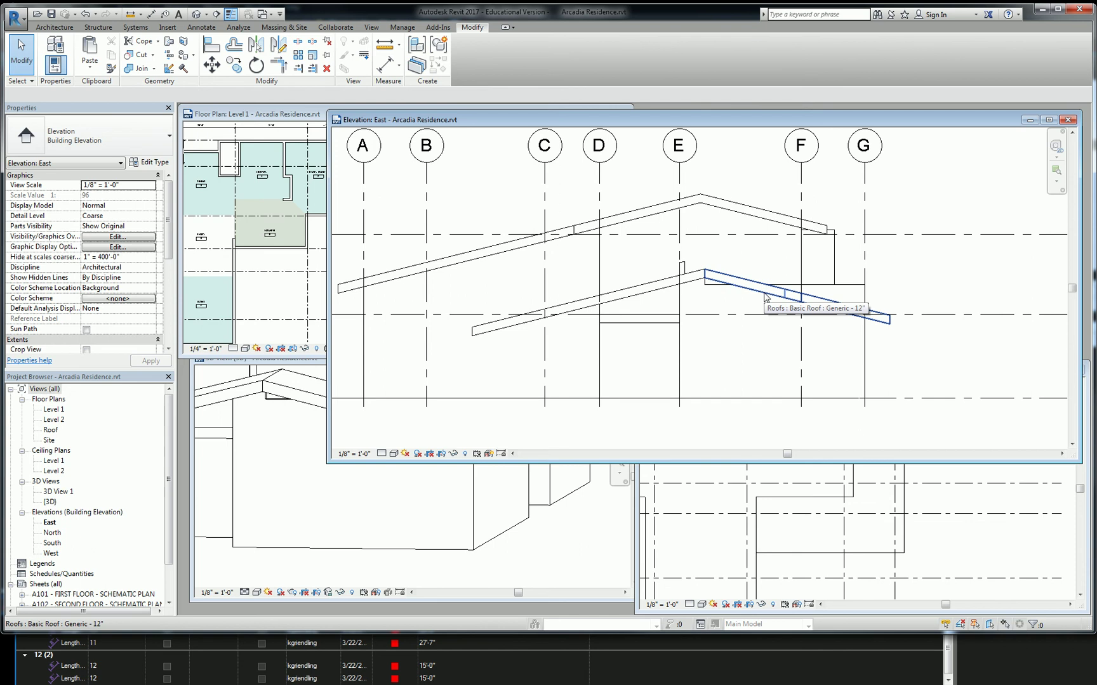
- Cycle through East elevation and Roof plan, return to 3D, and select a wall below the lower roof
{"action": "left_click", "coordinate": [309, 471]}
{"action": "scroll", "coordinate": [399, 409], "scroll_direction": "down", "scroll_amount": 2}
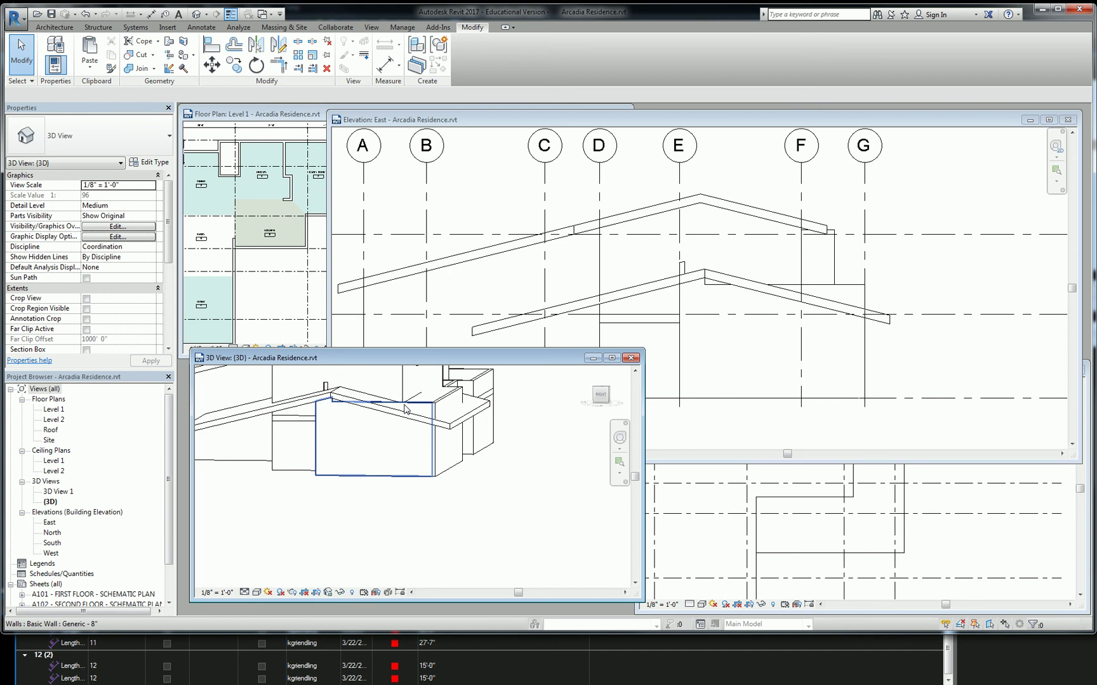
{"action": "left_click", "coordinate": [690, 275]}
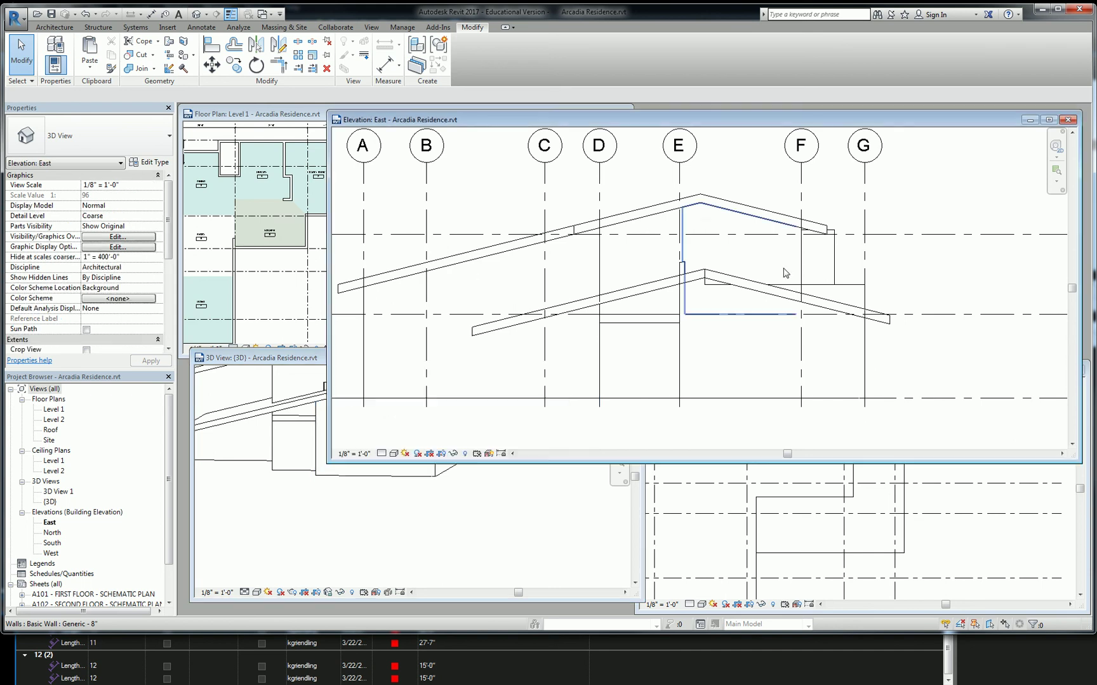
{"action": "scroll", "coordinate": [793, 292], "scroll_direction": "up", "scroll_amount": 1}
{"action": "left_click", "coordinate": [860, 489]}
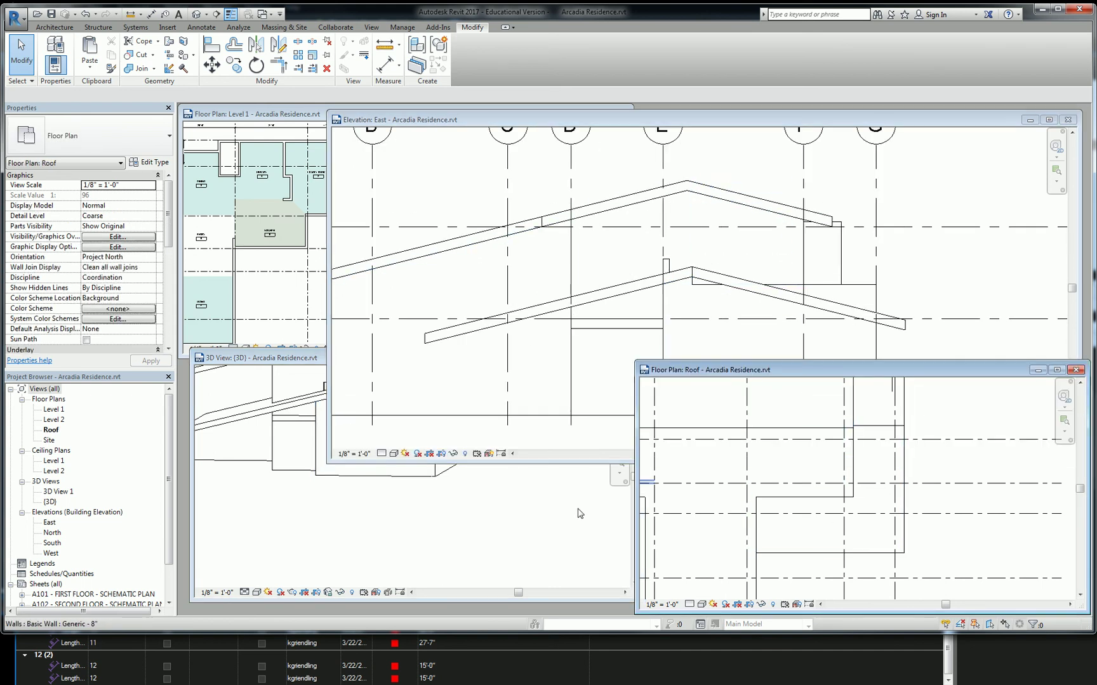
{"action": "left_click", "coordinate": [460, 516]}
{"action": "scroll", "coordinate": [467, 407], "scroll_direction": "up", "scroll_amount": 5}
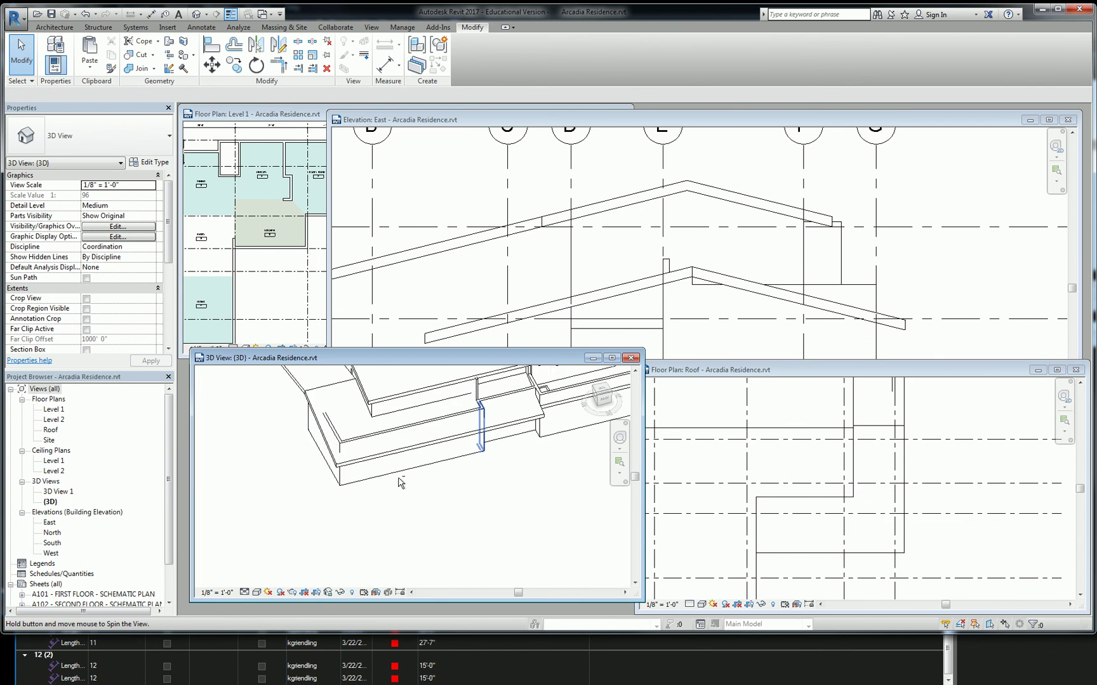
{"action": "left_click", "coordinate": [485, 411]}
- Select the walls under the lower roof and attach their tops to that roof
{"action": "scroll", "coordinate": [484, 412], "scroll_direction": "up", "scroll_amount": 3}
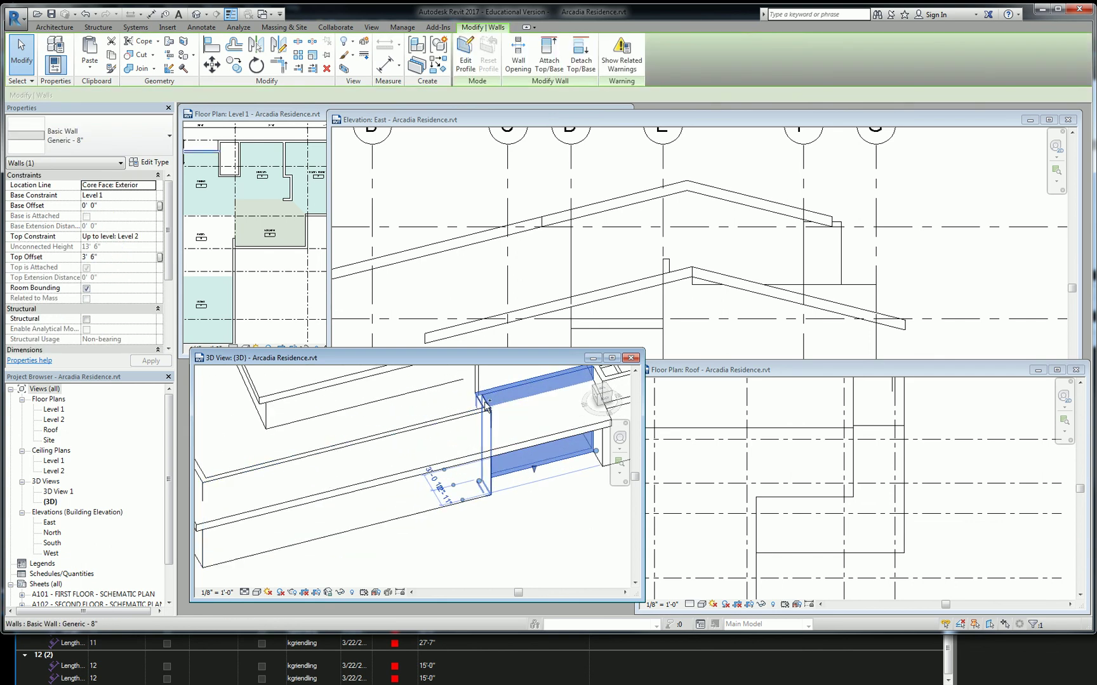
{"action": "left_click", "coordinate": [366, 432], "text": "ctrl"}
{"action": "middle_click_drag", "start_coordinate": [366, 432], "coordinate": [530, 440]}
{"action": "left_click", "coordinate": [389, 471], "text": "ctrl"}
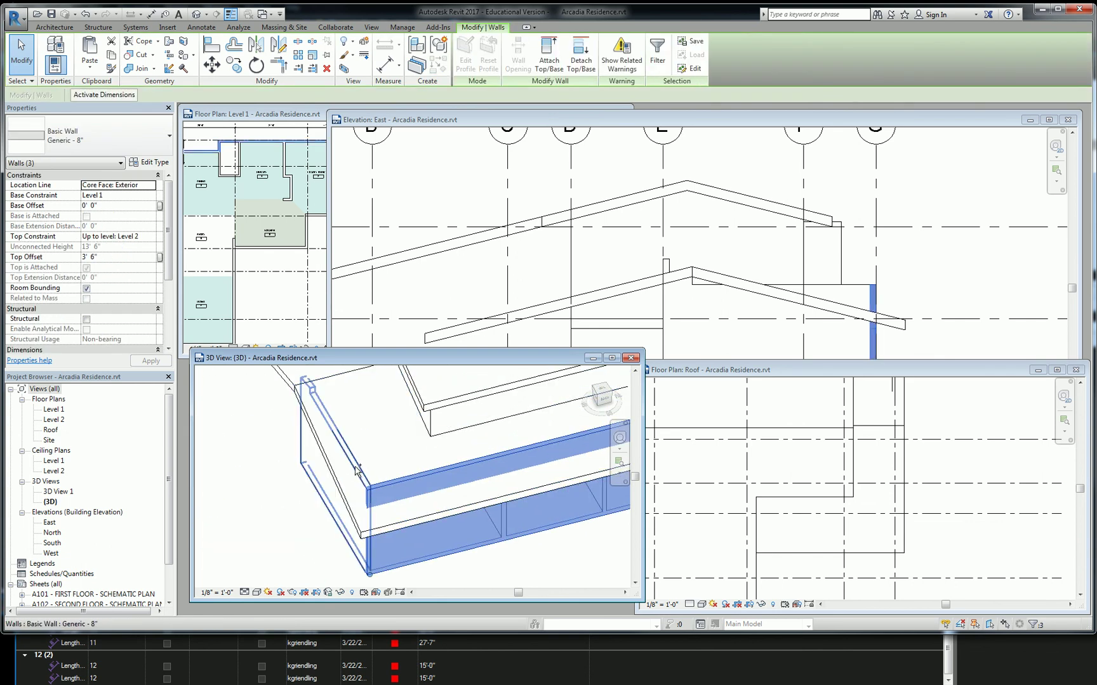
{"action": "left_click", "coordinate": [432, 425], "text": "ctrl"}
{"action": "left_click", "coordinate": [542, 57]}
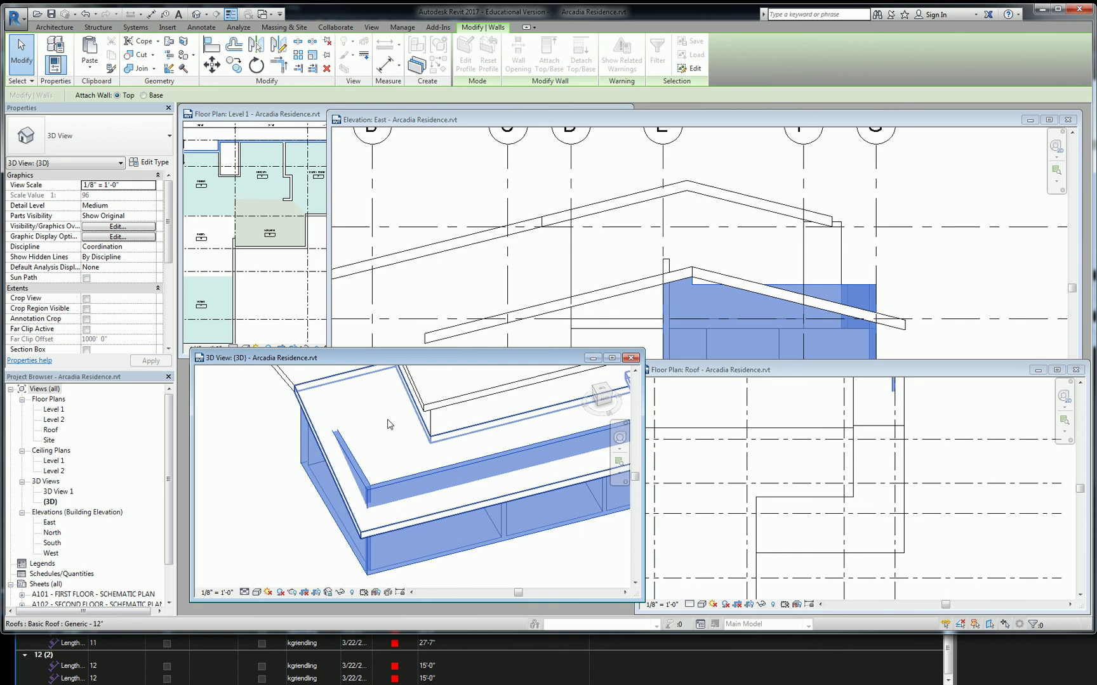
{"action": "left_click", "coordinate": [389, 424]}
{"action": "key", "text": "Escape"}
- Select the lower roof and check it in 3D, East elevation and Roof plan views
{"action": "left_click", "coordinate": [384, 447]}
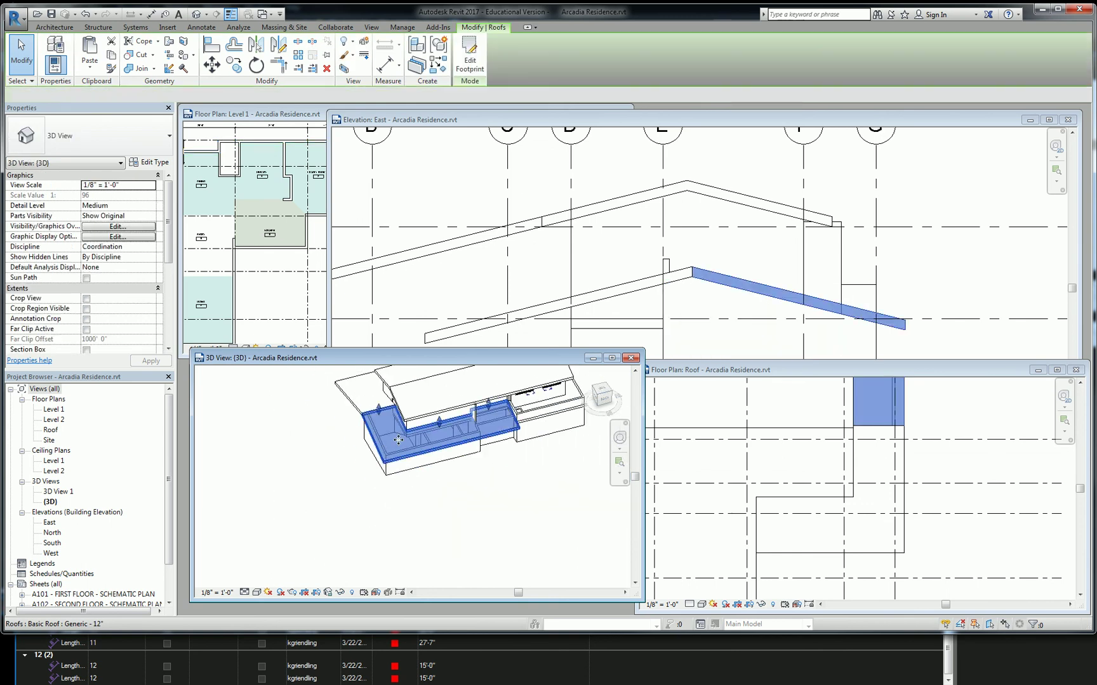
{"action": "middle_click_drag", "start_coordinate": [384, 447], "coordinate": [483, 371], "text": "shift"}
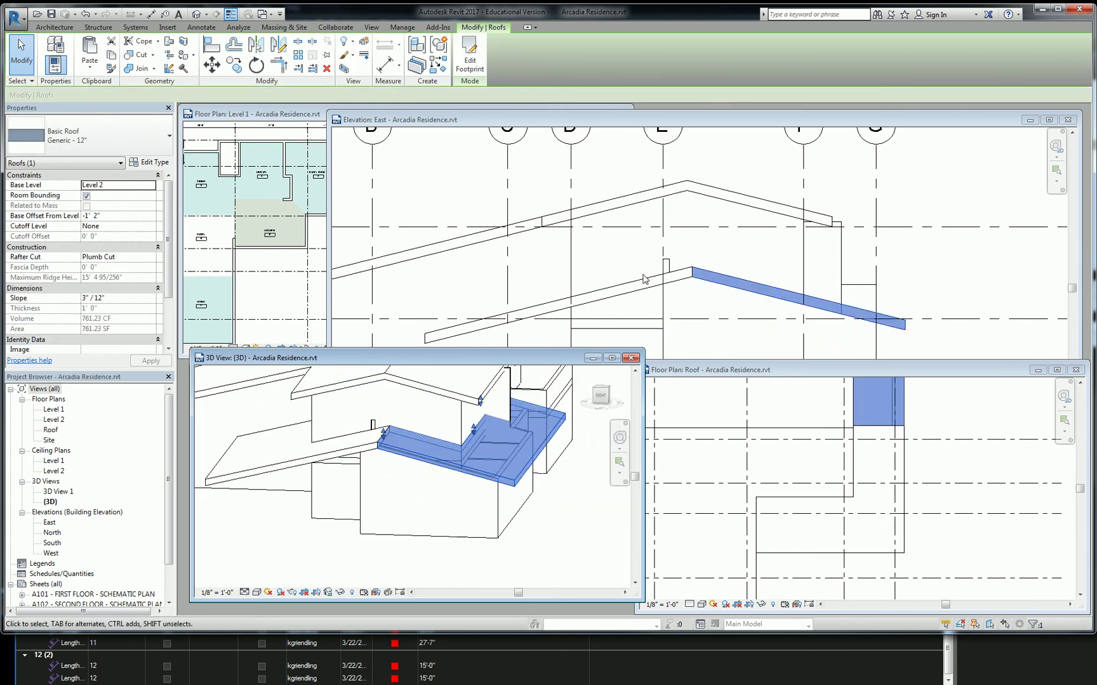
{"action": "left_click", "coordinate": [699, 237]}
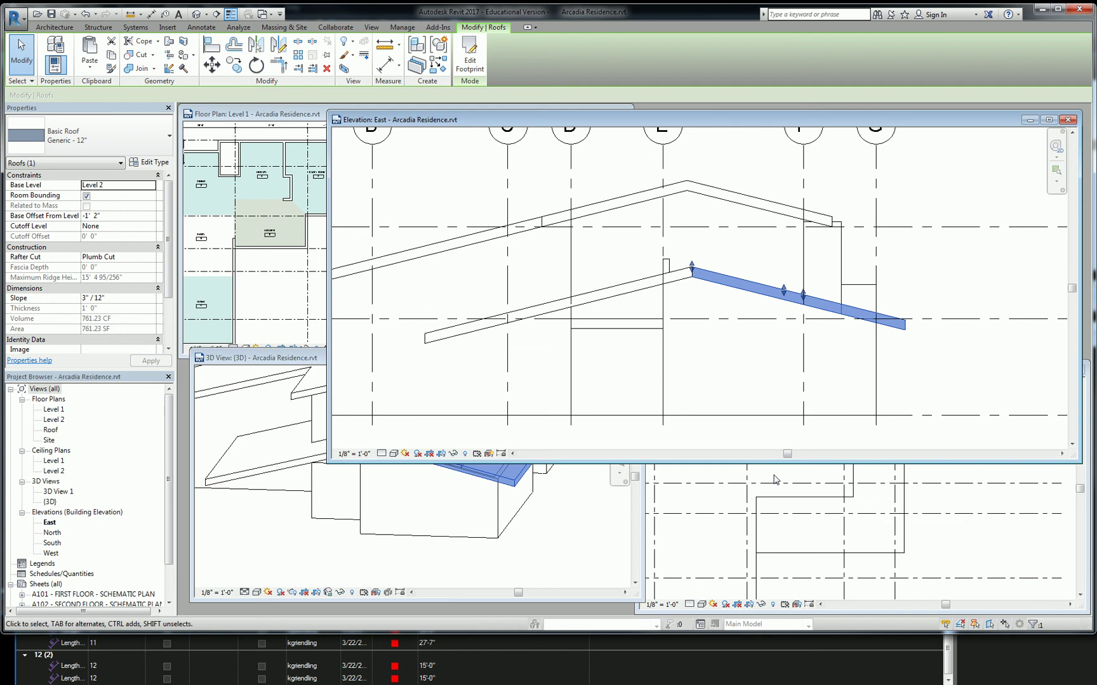
{"action": "left_click", "coordinate": [762, 515]}
{"action": "key", "text": "Escape"}
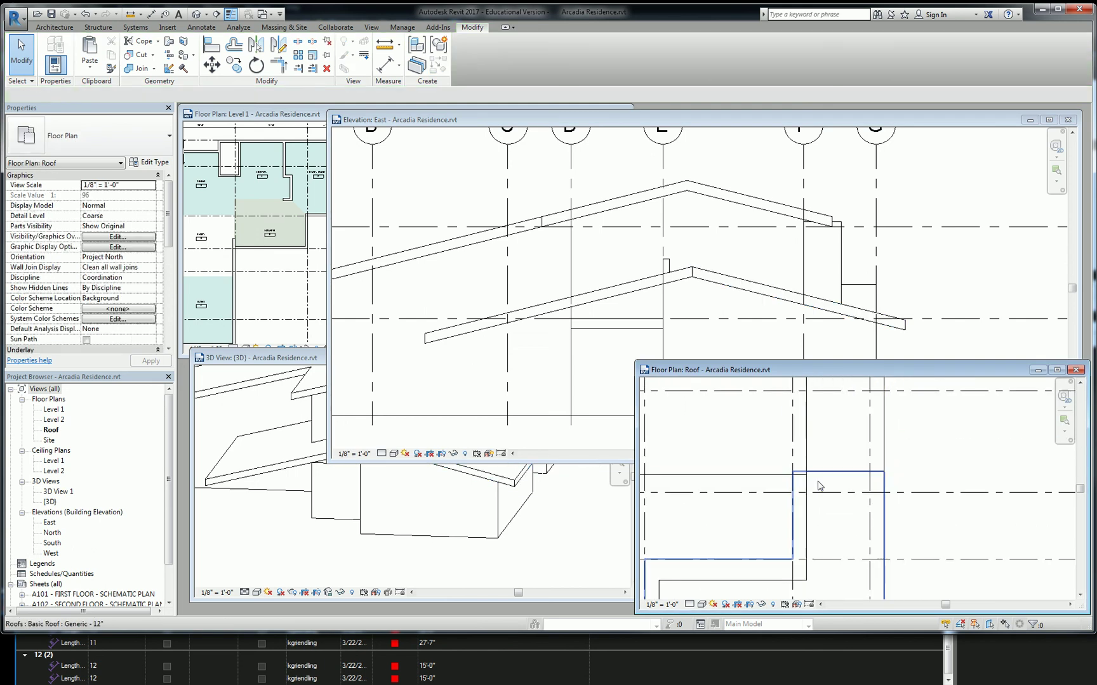
{"action": "scroll", "coordinate": [803, 483], "scroll_direction": "up", "scroll_amount": 2}
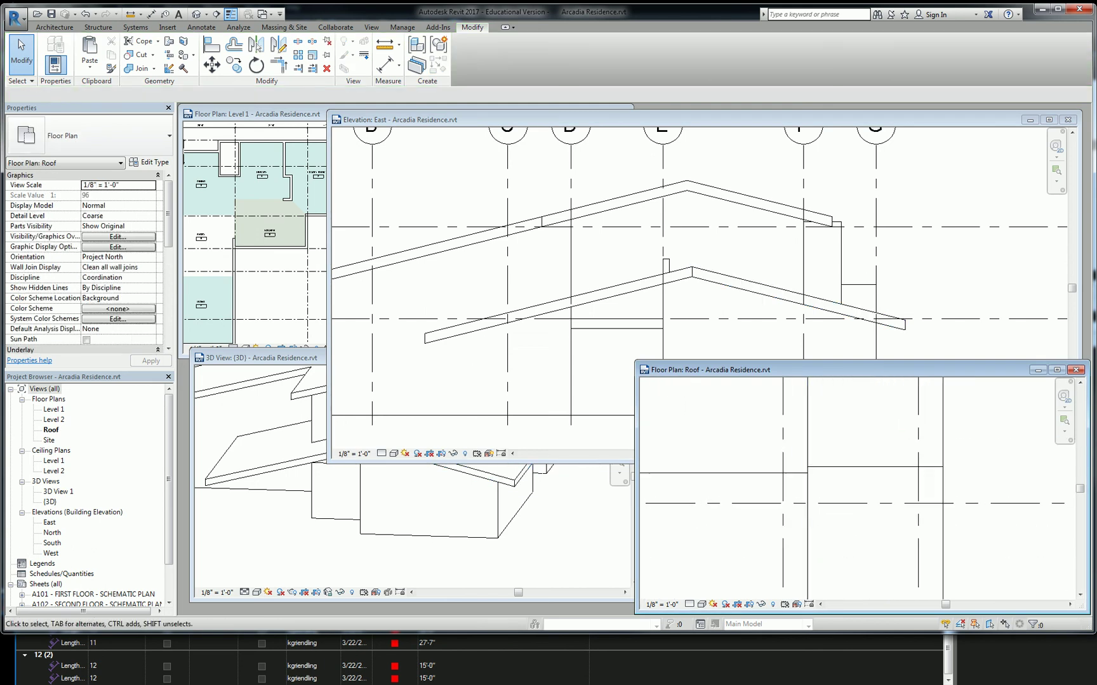
- Open page 12, the roof plan sheet, in Bluebeam Revu
{"action": "key", "text": "alt+Tab"}
{"action": "scroll", "coordinate": [137, 329], "scroll_direction": "down", "scroll_amount": 5}
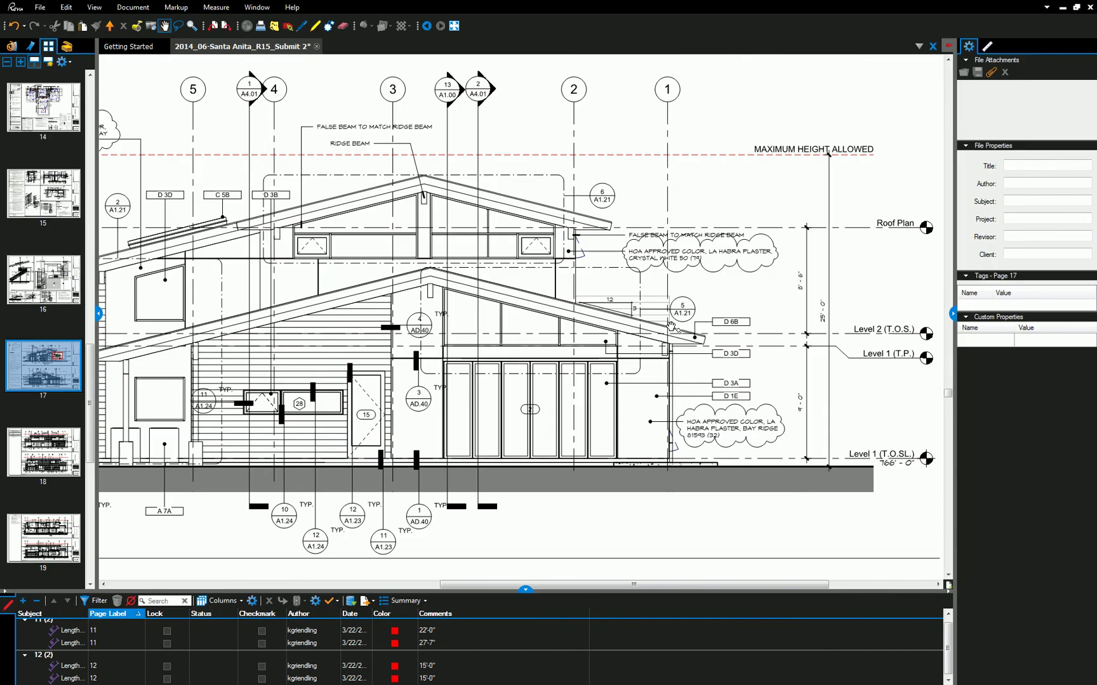
{"action": "scroll", "coordinate": [64, 413], "scroll_direction": "up", "scroll_amount": 6}
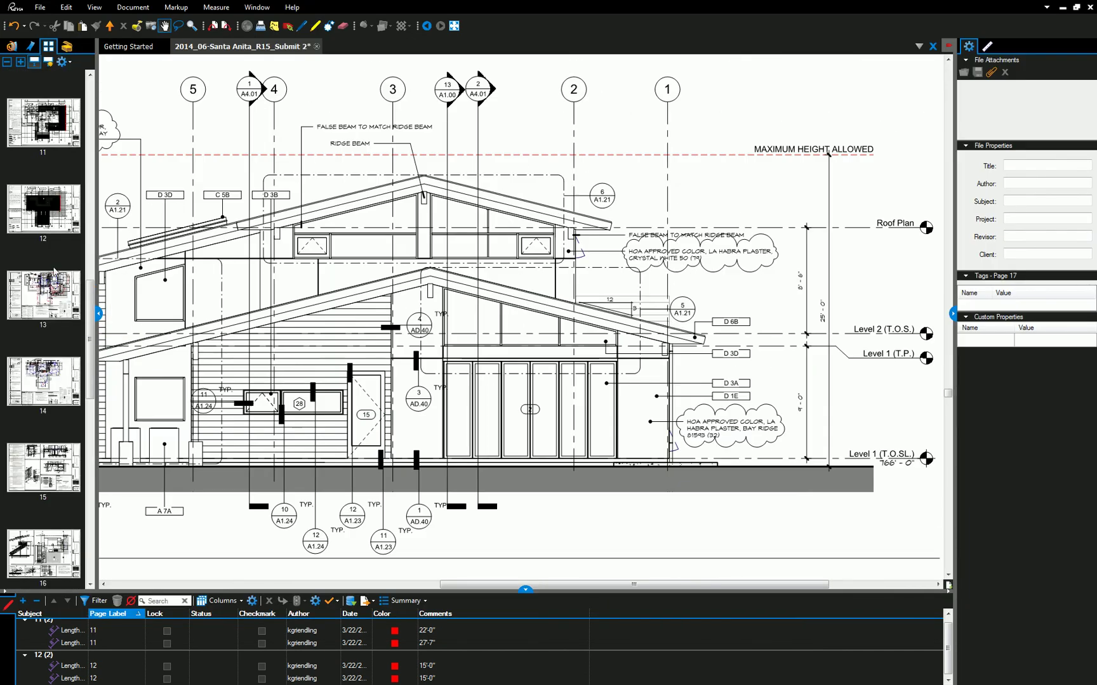
{"action": "left_click", "coordinate": [51, 211]}
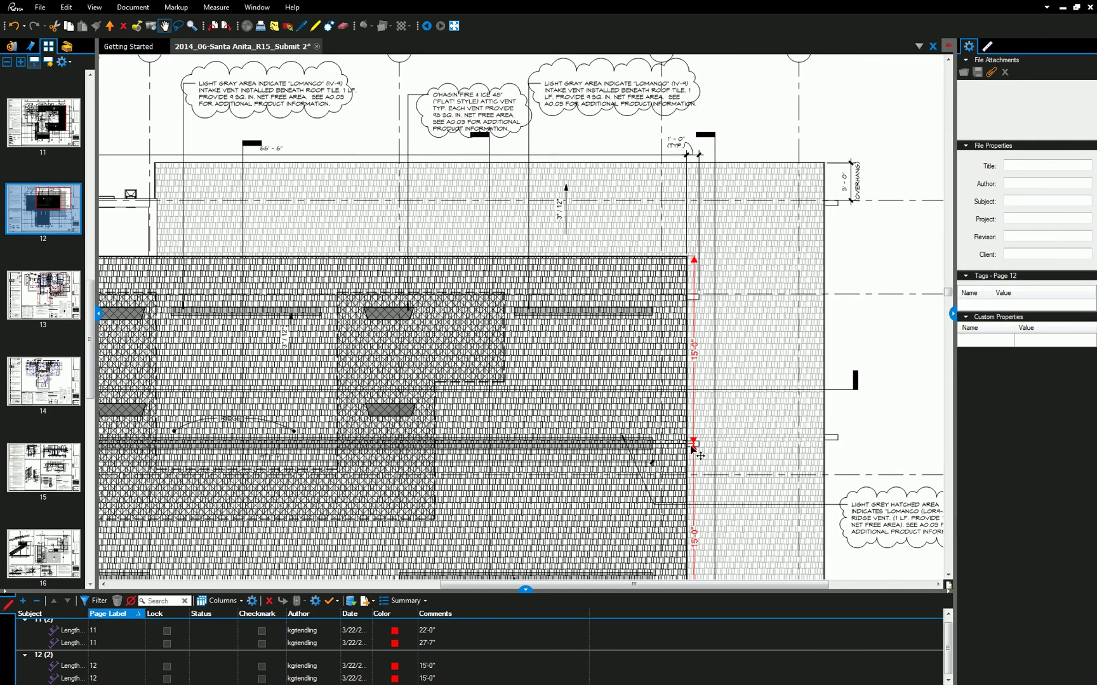
- Back in Revit, pan and zoom out the Roof plan to show both roof outlines
{"action": "key", "text": "alt+Tab"}
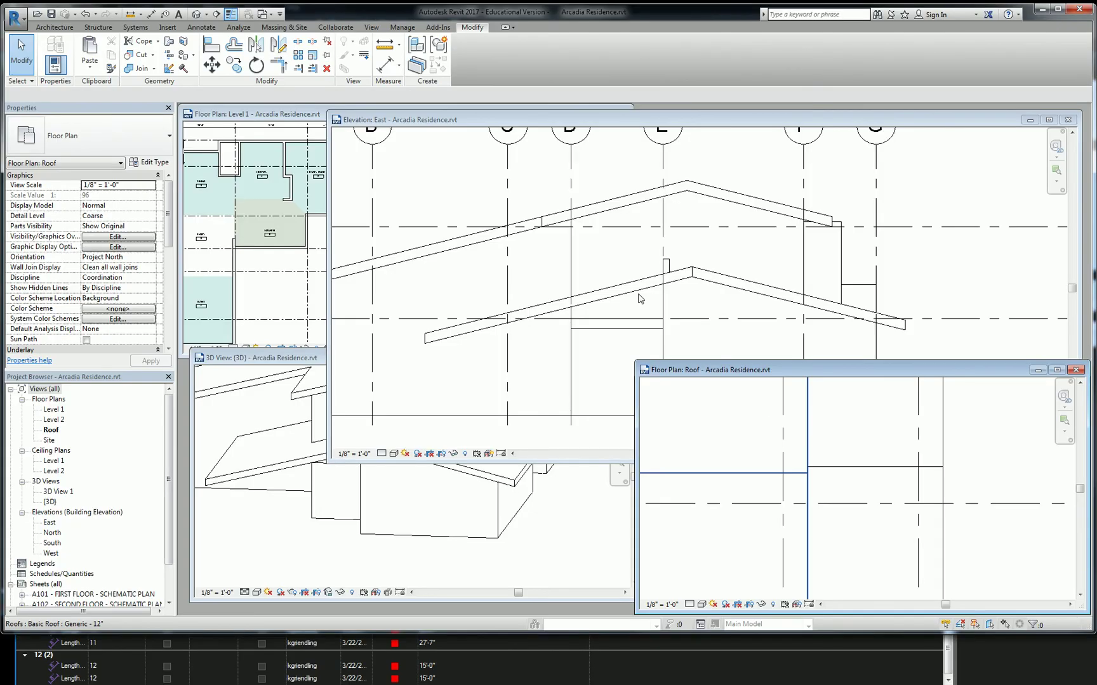
{"action": "middle_click_drag", "start_coordinate": [851, 444], "coordinate": [834, 478]}
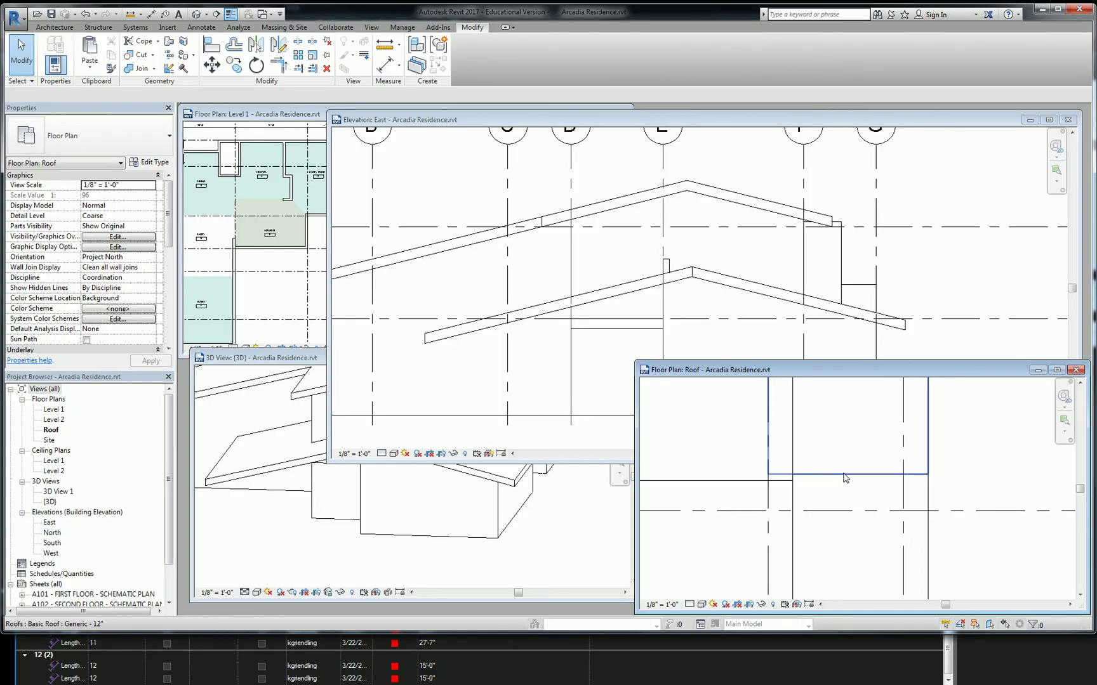
{"action": "scroll", "coordinate": [932, 468], "scroll_direction": "down", "scroll_amount": 3}
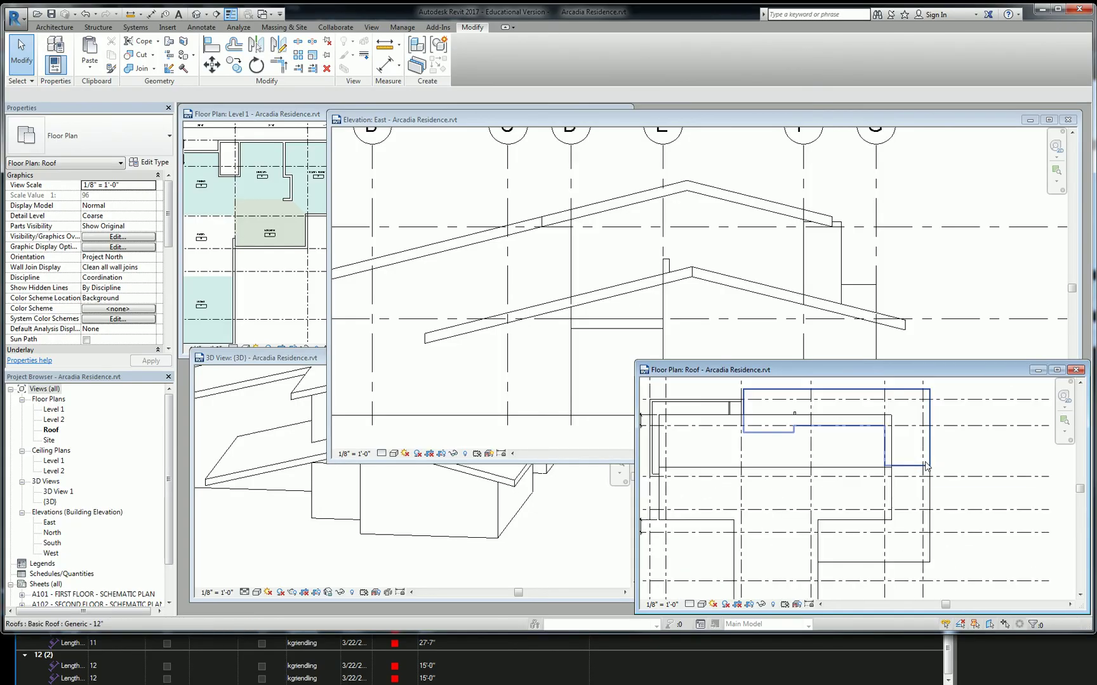